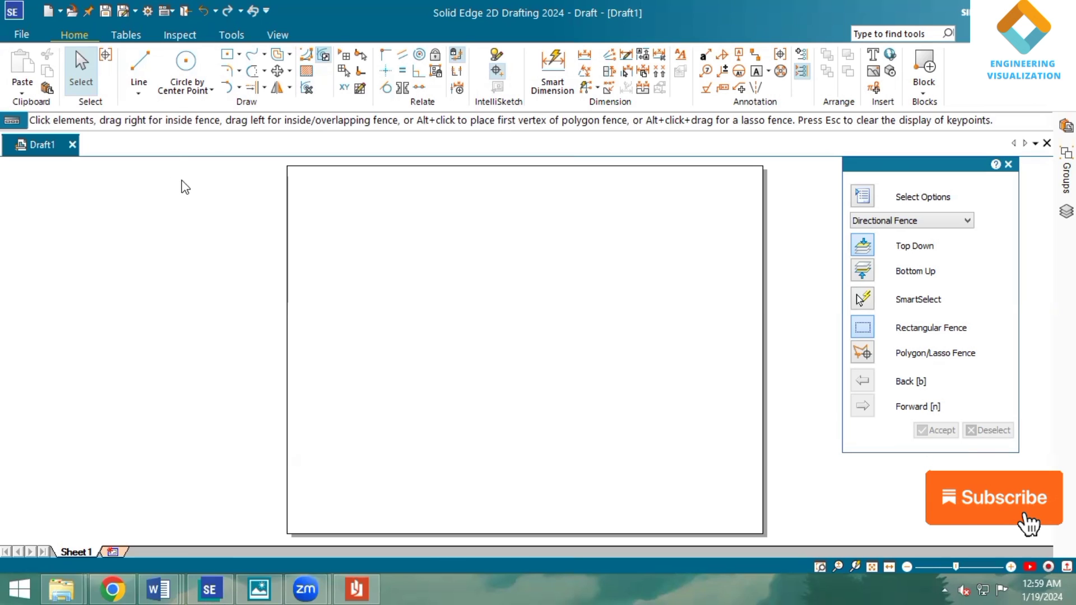
Step: Draw a thin-width horizontal base line, about 85.58 mm long, across the lower middle of the sheet
{"action": "left_click", "coordinate": [138, 71]}
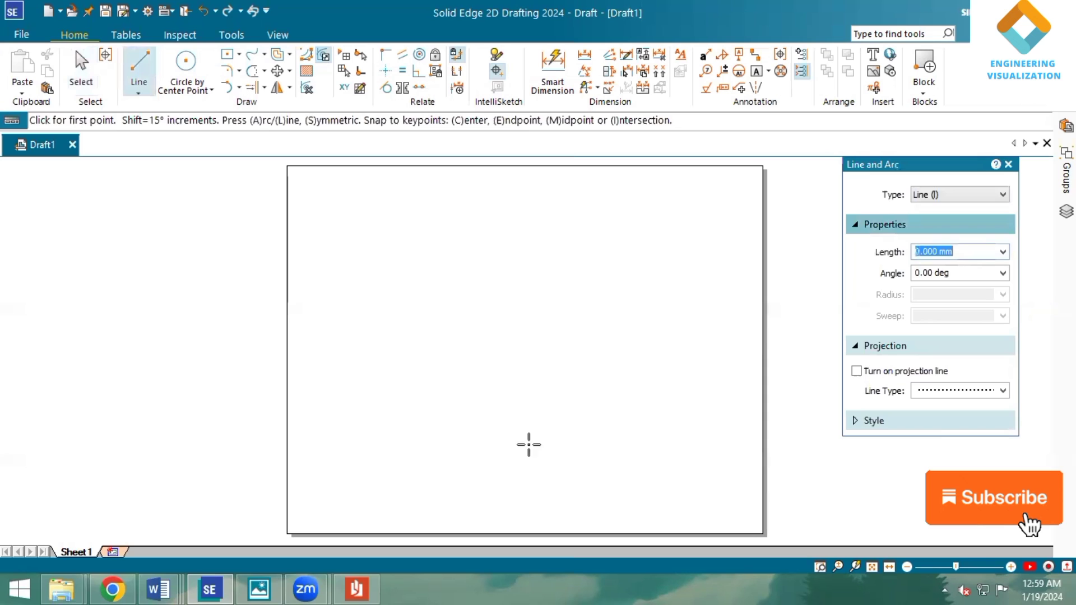
{"action": "left_click", "coordinate": [958, 419]}
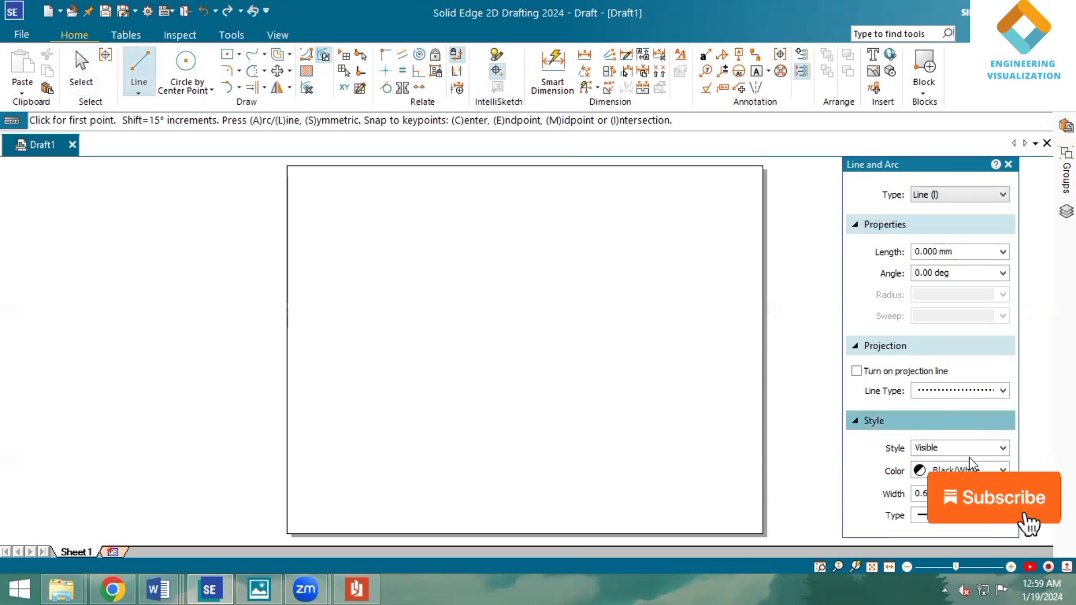
{"action": "left_click", "coordinate": [1003, 493]}
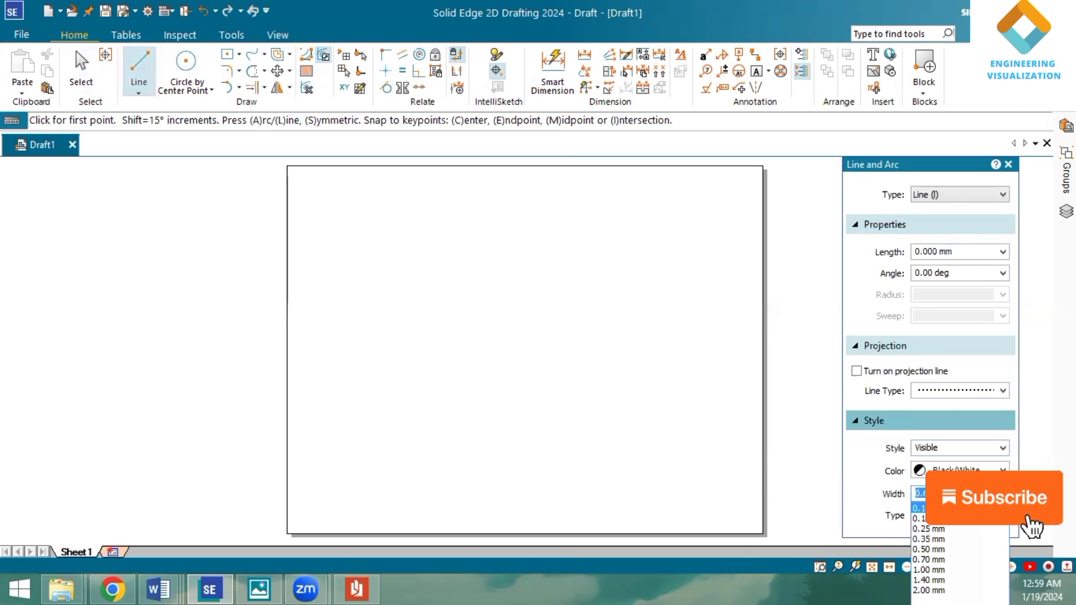
{"action": "left_click", "coordinate": [848, 433]}
{"action": "left_click", "coordinate": [448, 444]}
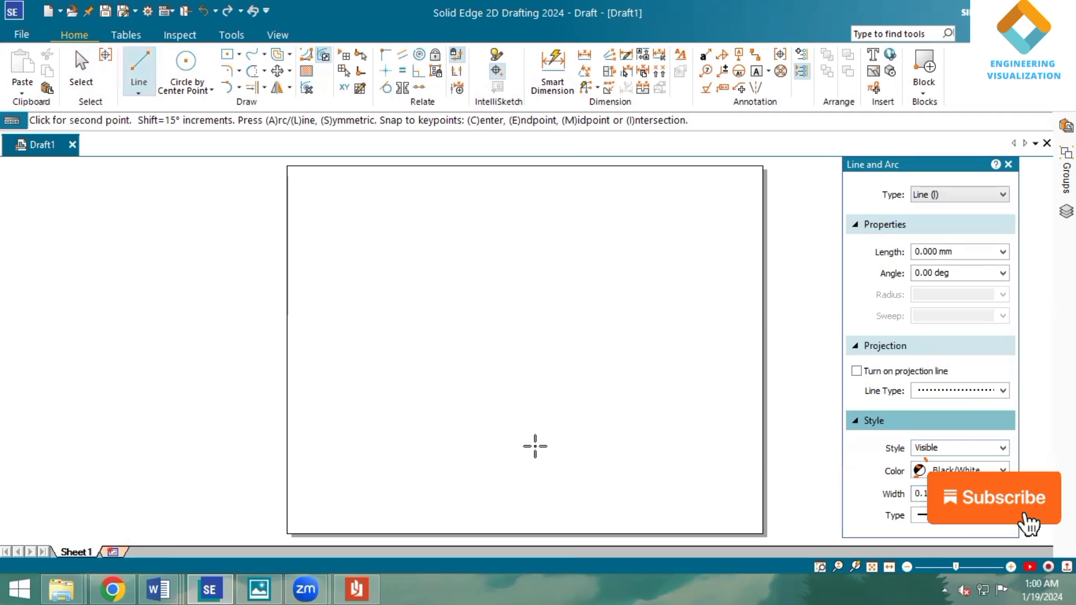
{"action": "left_click", "coordinate": [594, 446]}
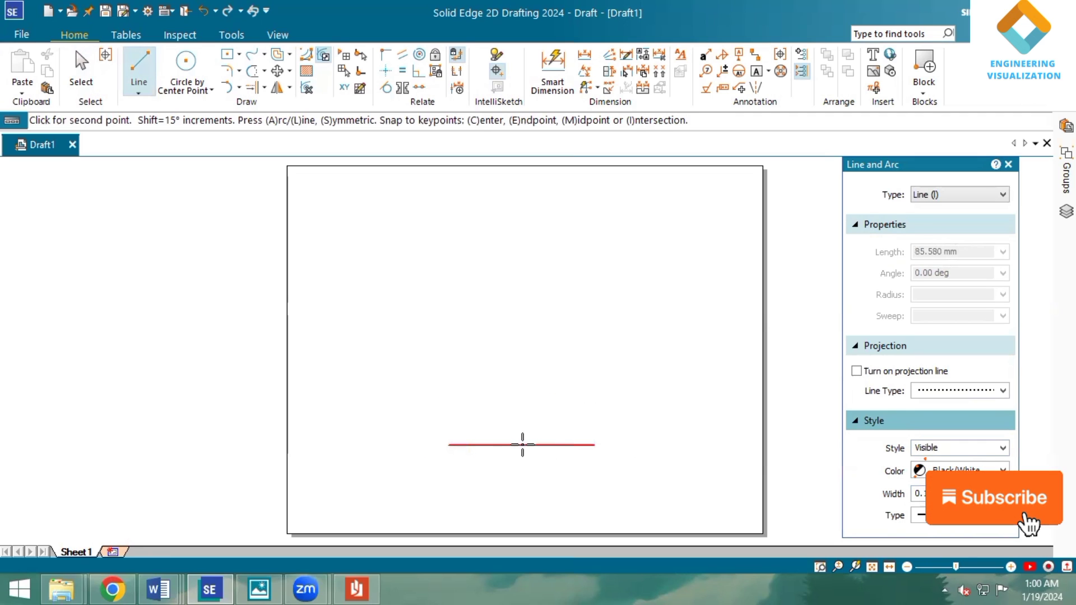
Step: From the base line's midpoint, draw a 60 mm line at 30°
{"action": "key", "text": "m"}
{"action": "left_click", "coordinate": [603, 387]}
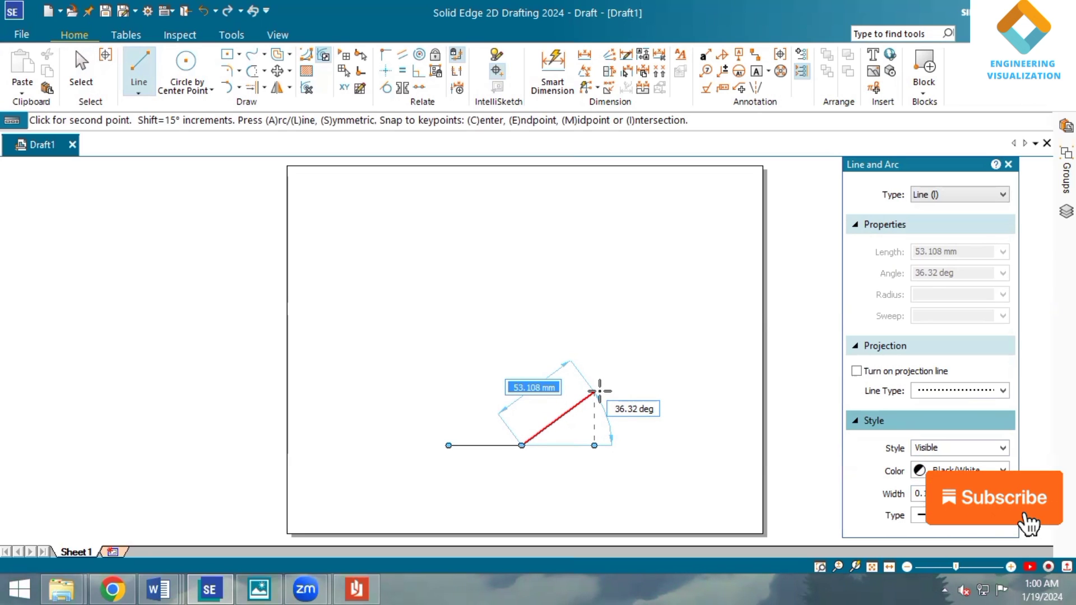
{"action": "type", "text": "60"}
{"action": "key", "text": "Tab"}
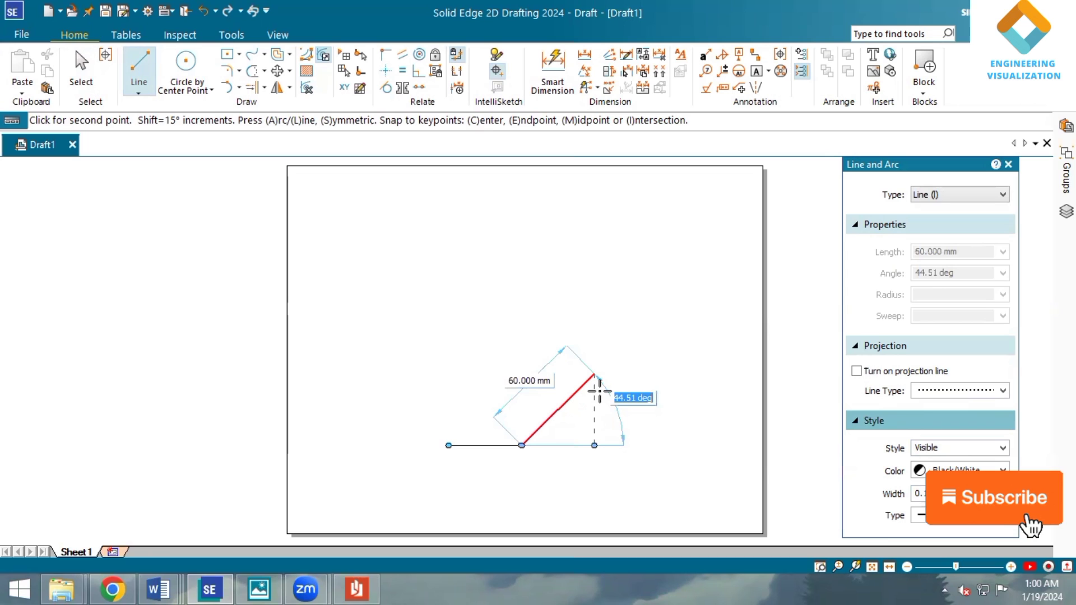
{"action": "type", "text": "30"}
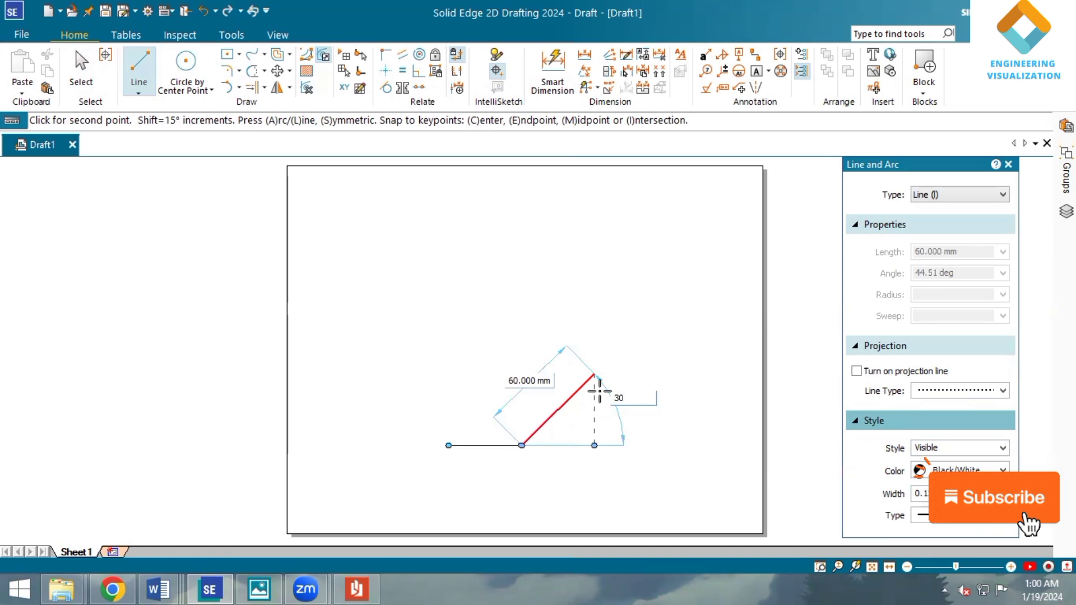
{"action": "key", "text": "Return"}
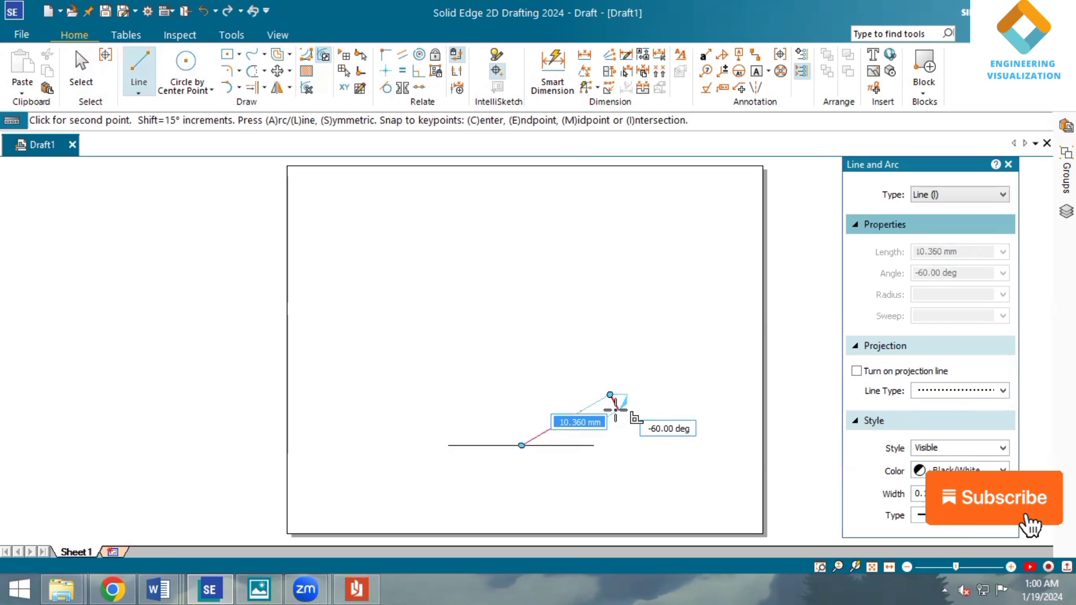
Step: Extend the 30° line's upper end with another 30 mm line at 30°
{"action": "right_click", "coordinate": [619, 417]}
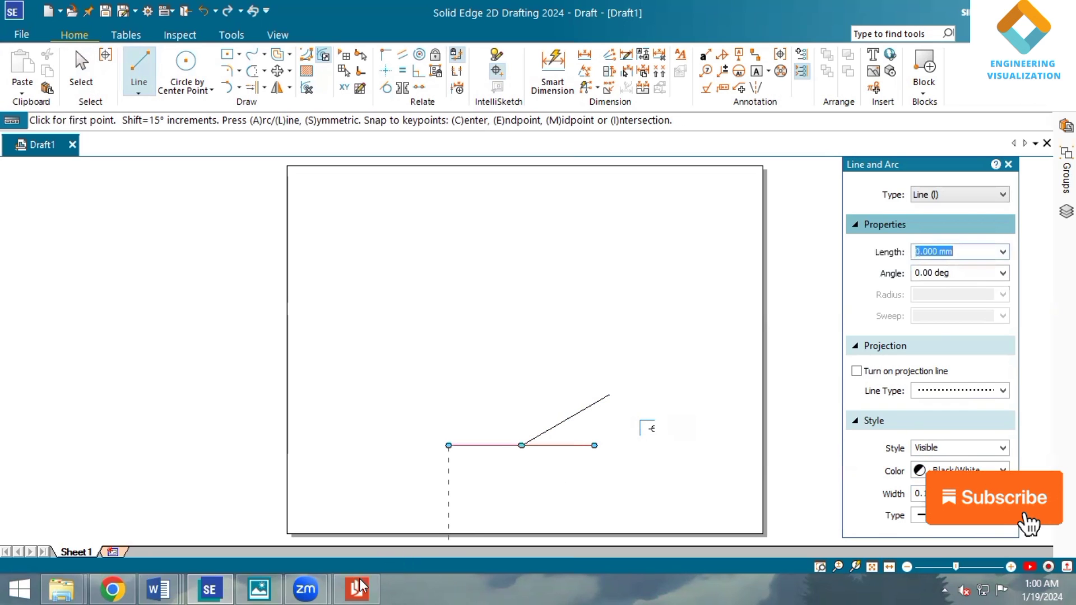
{"action": "left_click", "coordinate": [259, 587]}
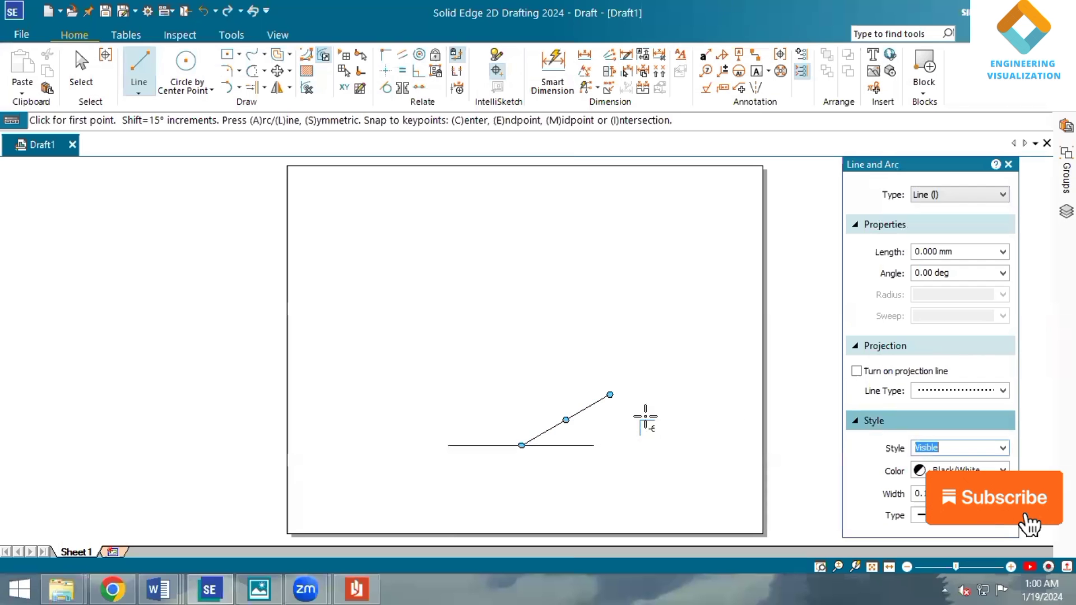
{"action": "left_click", "coordinate": [609, 394]}
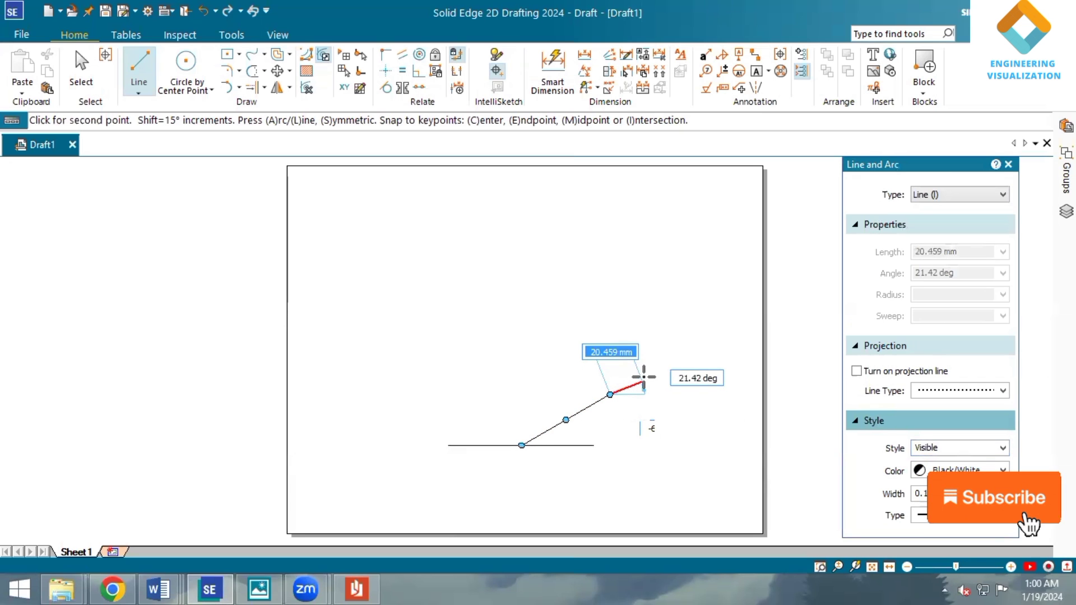
{"action": "type", "text": "30"}
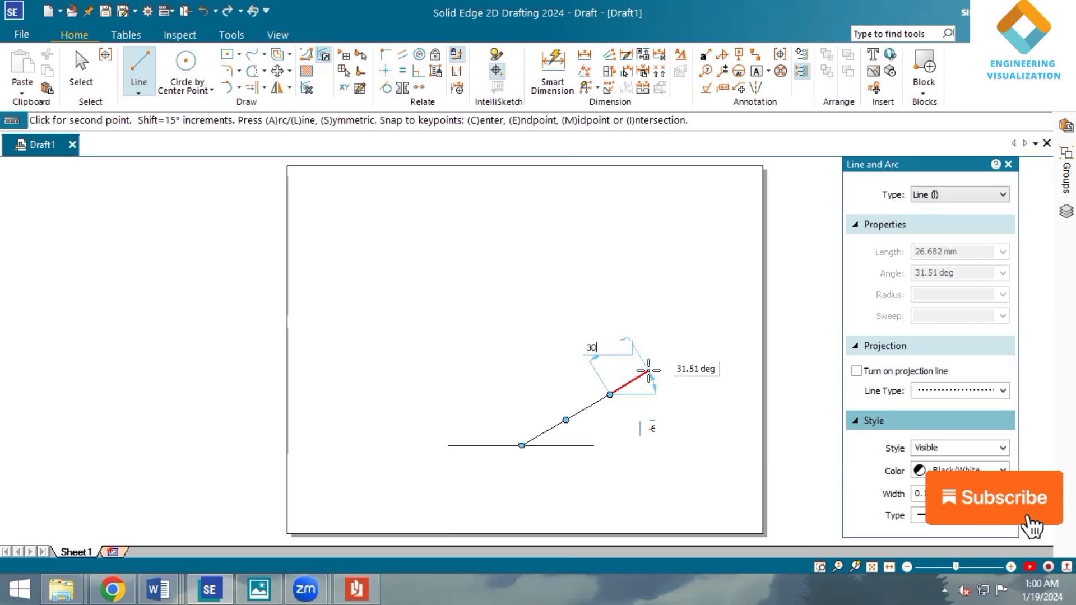
{"action": "key", "text": "Tab"}
{"action": "type", "text": "3"}
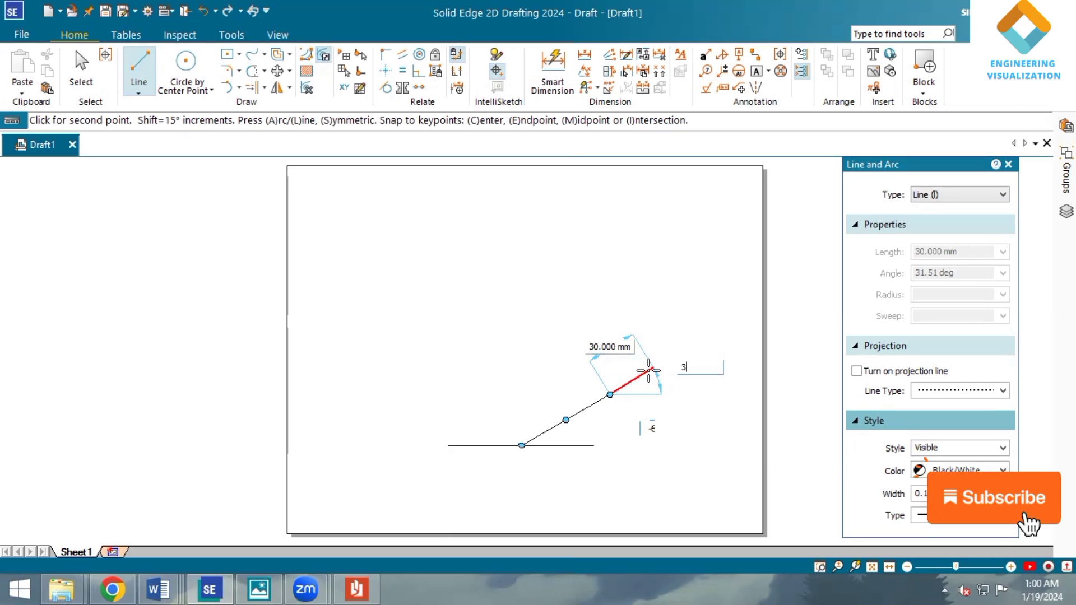
{"action": "type", "text": "0"}
{"action": "key", "text": "Return"}
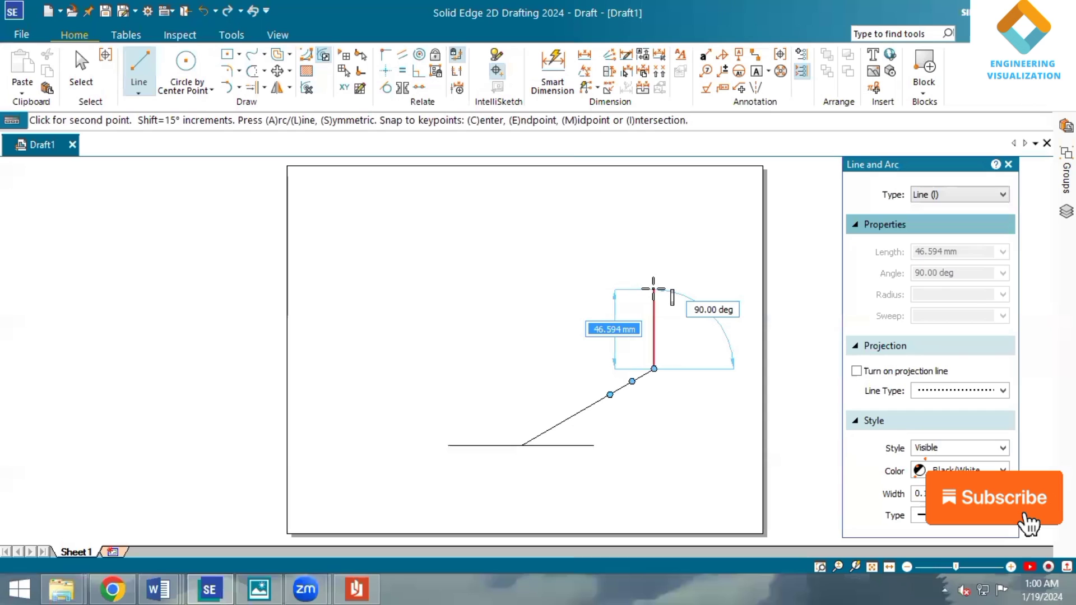
Step: Add a 60 mm vertical and a 30 mm edge at -150°, then close the face vertically
{"action": "type", "text": "60"}
{"action": "key", "text": "Tab"}
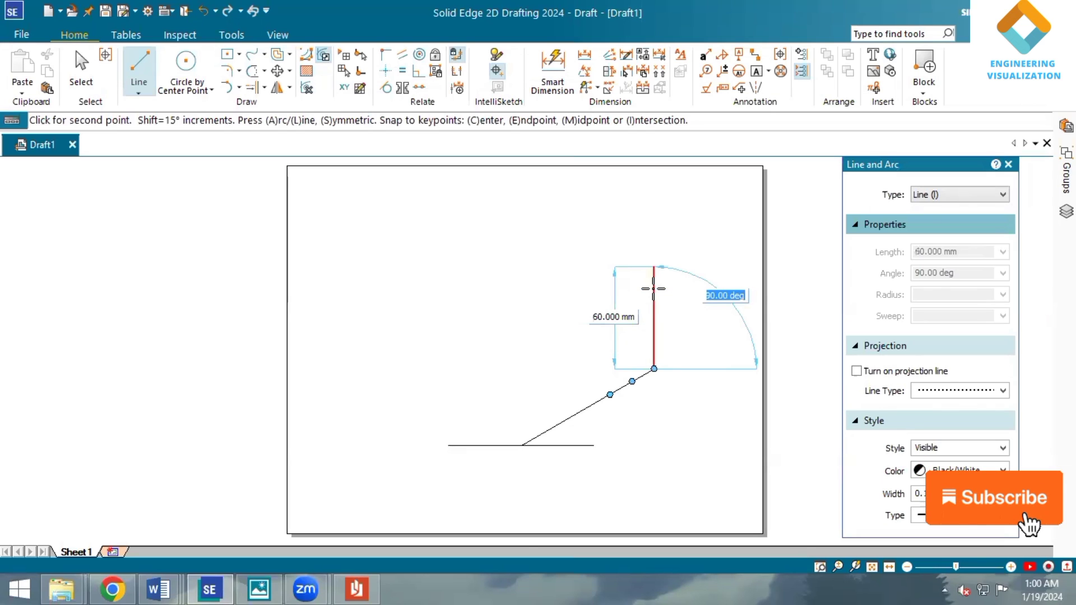
{"action": "key", "text": "Return"}
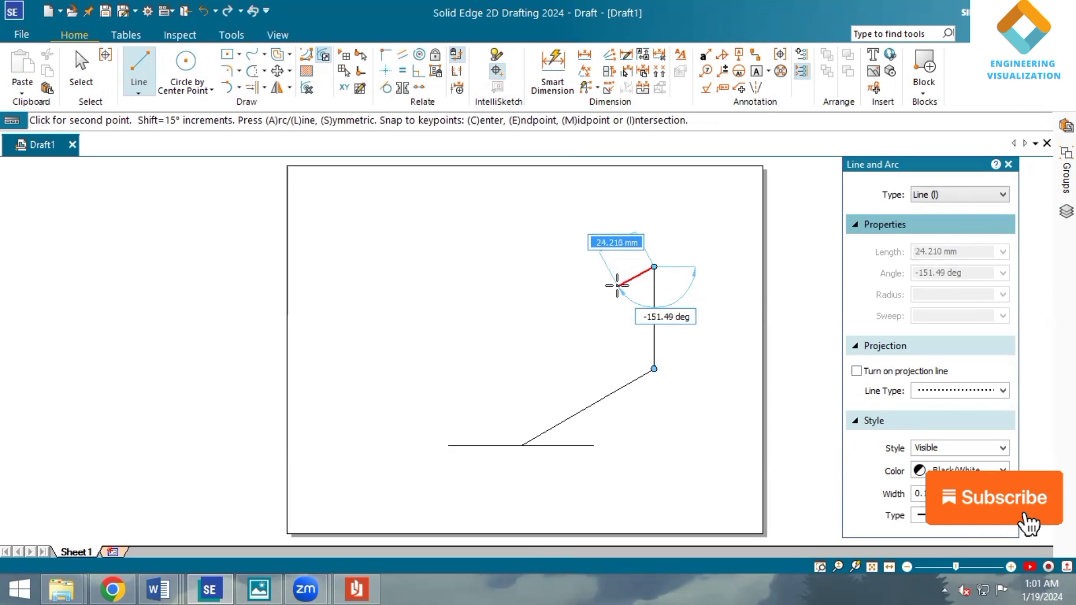
{"action": "type", "text": "3"}
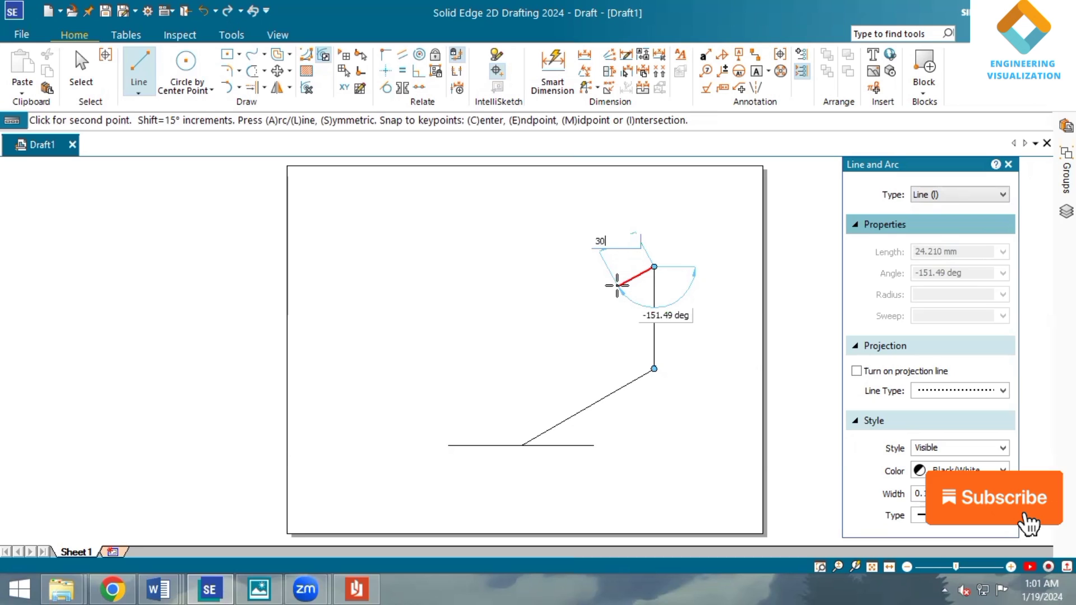
{"action": "type", "text": "0"}
{"action": "key", "text": "Tab"}
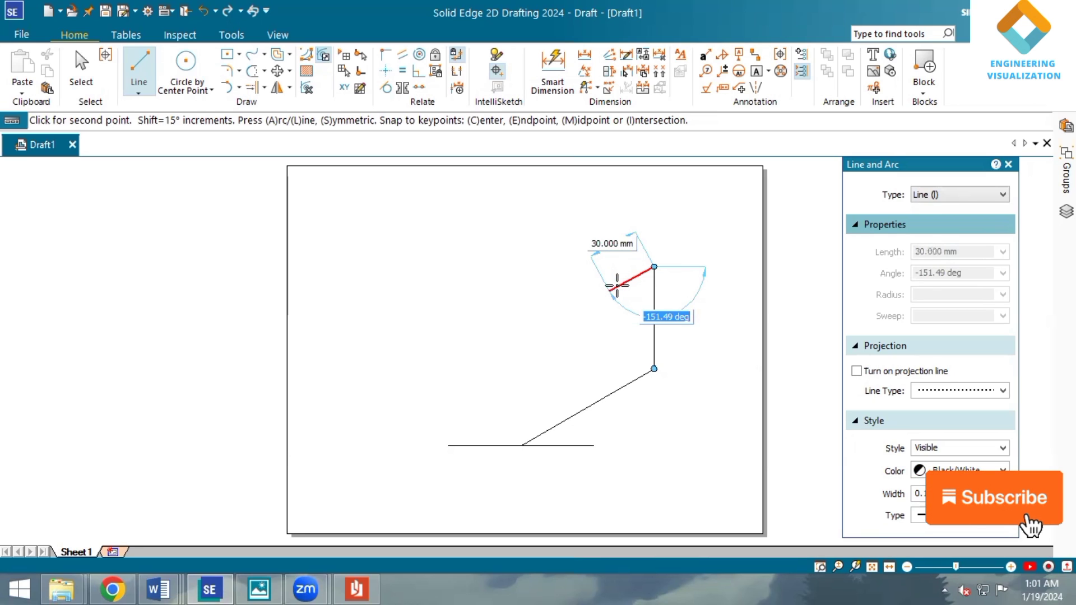
{"action": "type", "text": "-150"}
{"action": "key", "text": "Return"}
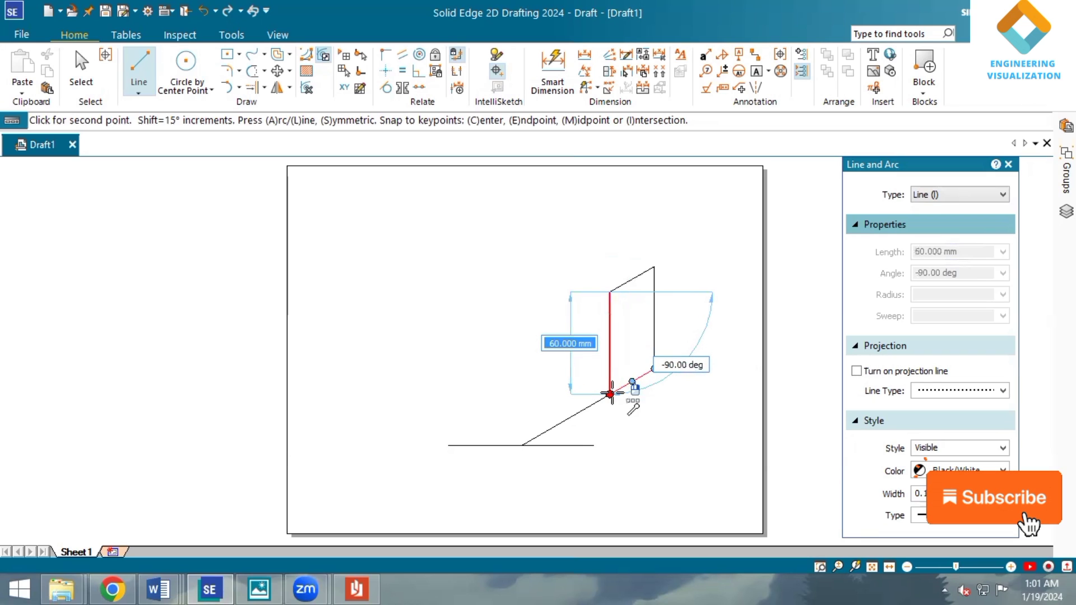
{"action": "left_click", "coordinate": [611, 394]}
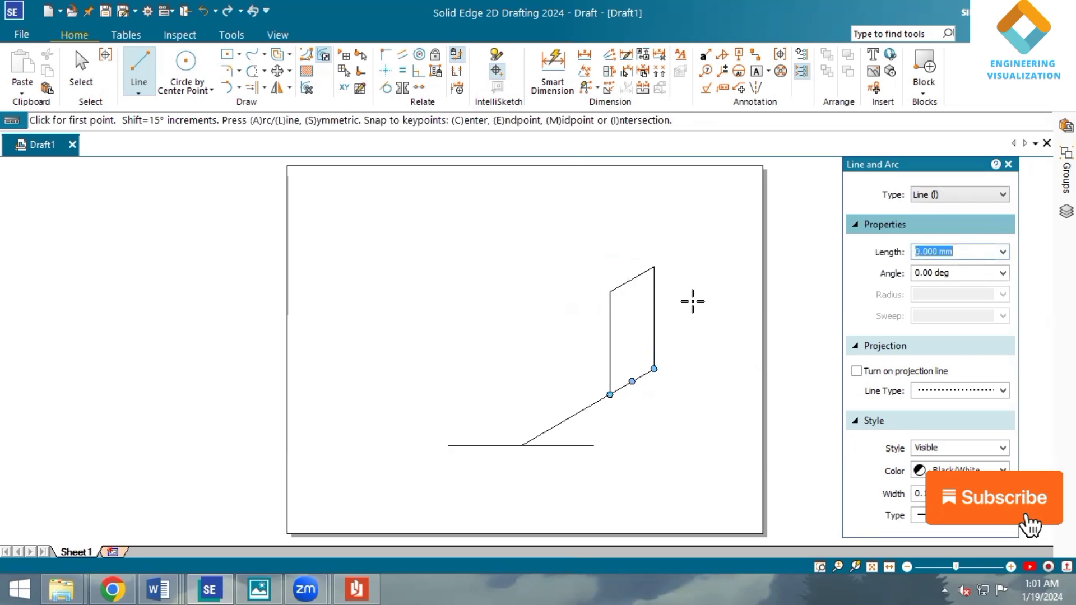
Step: Begin a 30 mm receding edge from the face's lower-left corner
{"action": "left_click", "coordinate": [610, 394]}
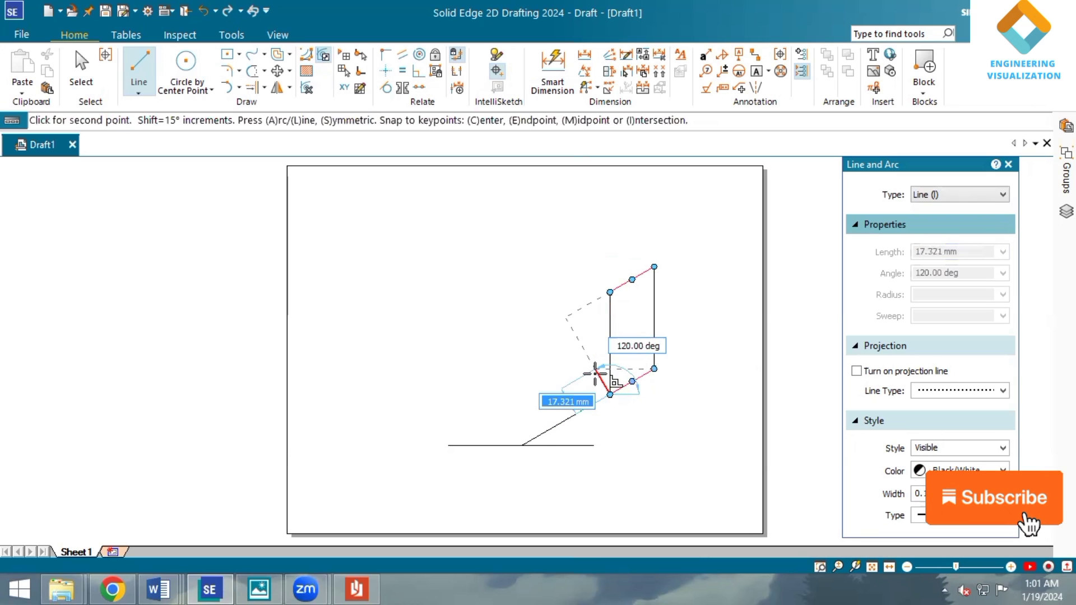
{"action": "type", "text": "30"}
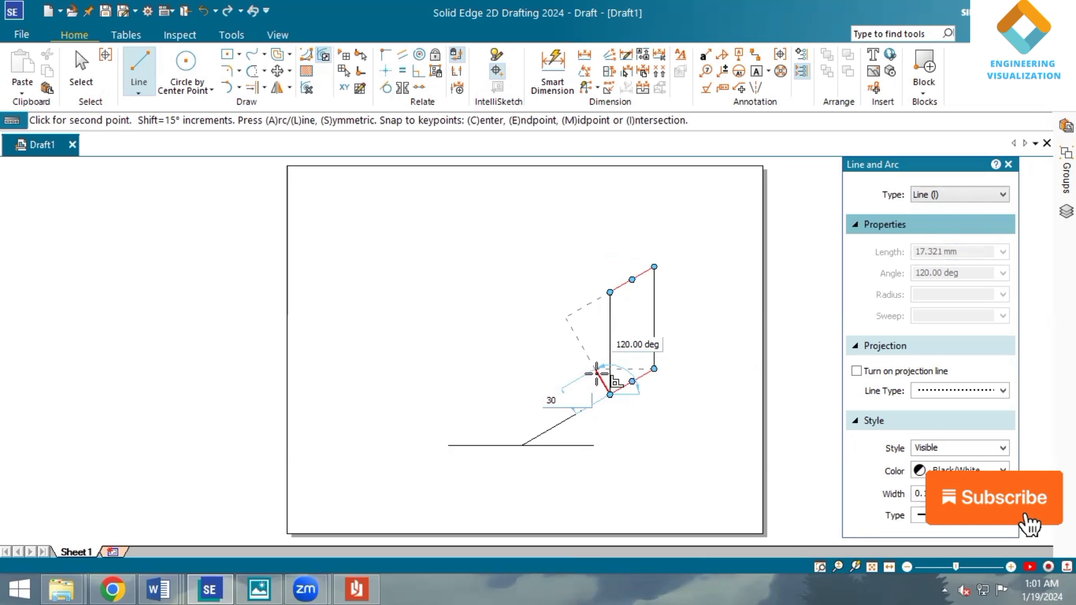
{"action": "key", "text": "Tab"}
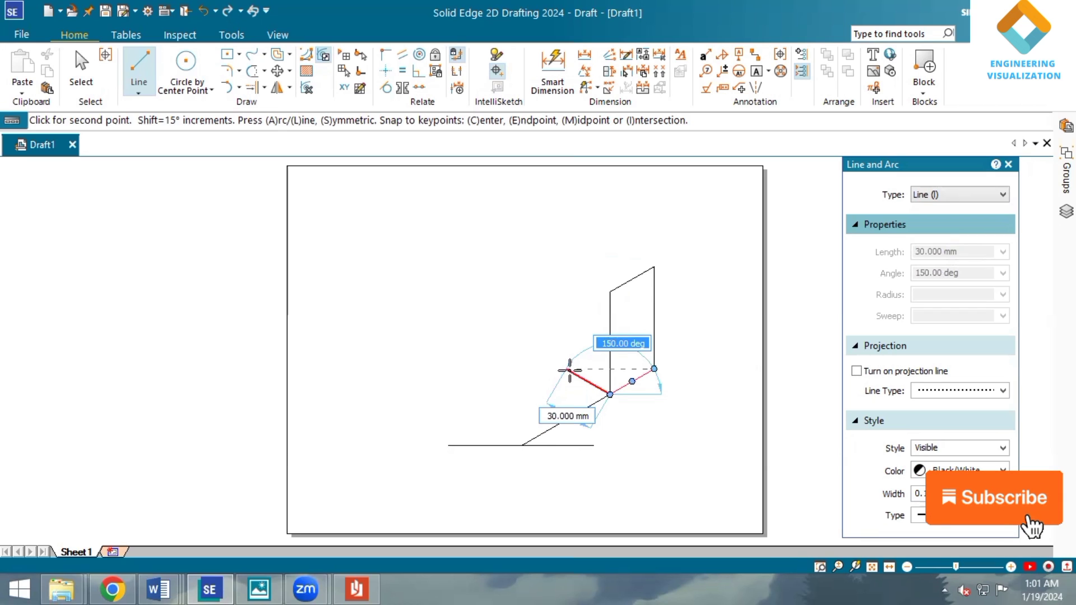
Step: Fix the 30 mm edge at 150° and copy it to the face's top-left and top-right corners
{"action": "left_click", "coordinate": [568, 368]}
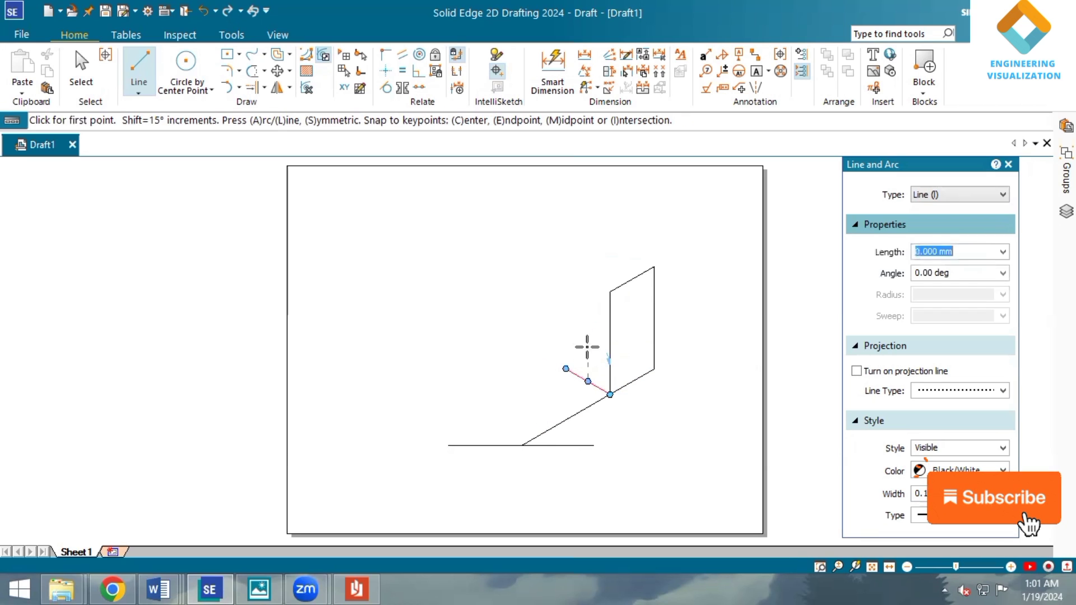
{"action": "left_click", "coordinate": [82, 66]}
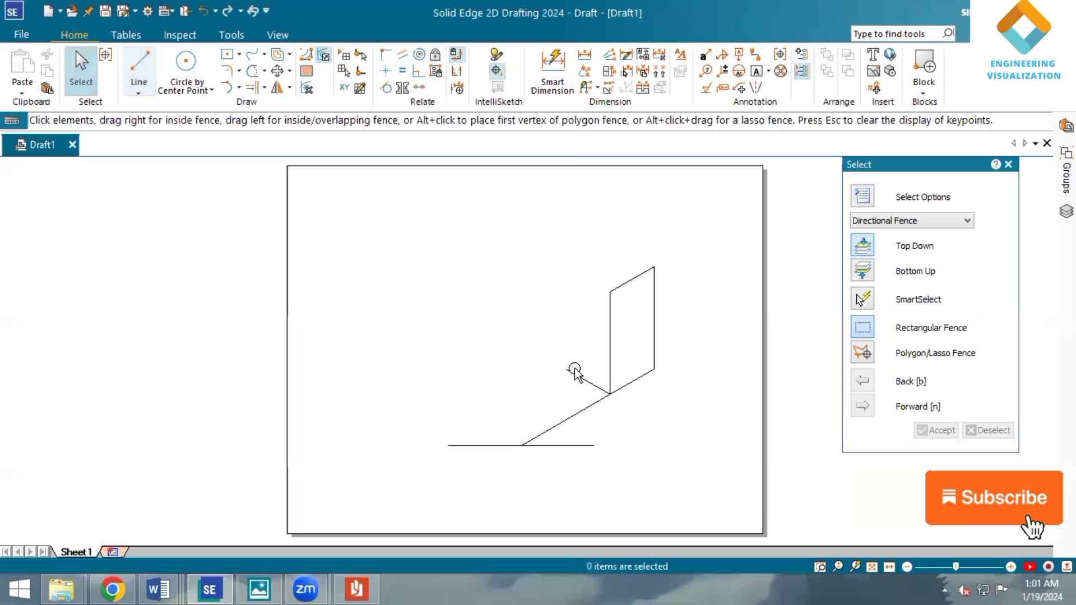
{"action": "left_click", "coordinate": [588, 381]}
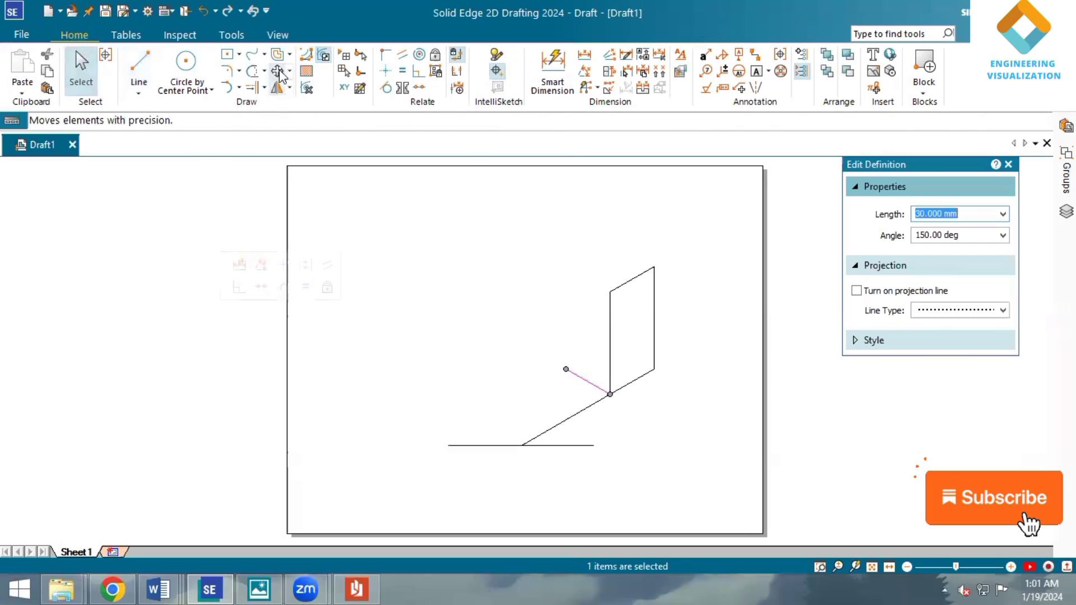
{"action": "left_click", "coordinate": [277, 71]}
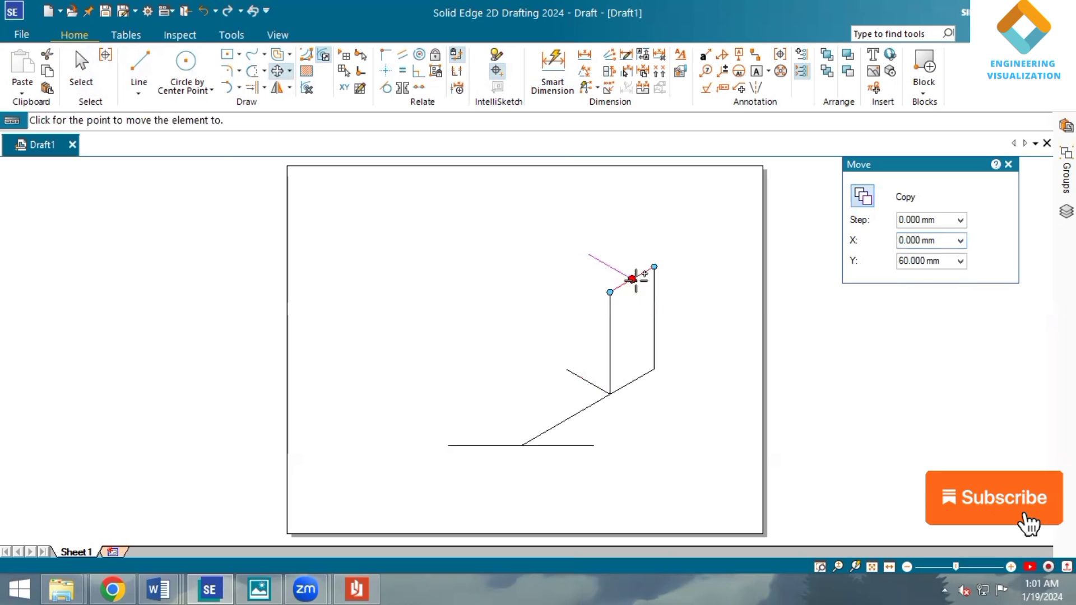
{"action": "left_click", "coordinate": [654, 267]}
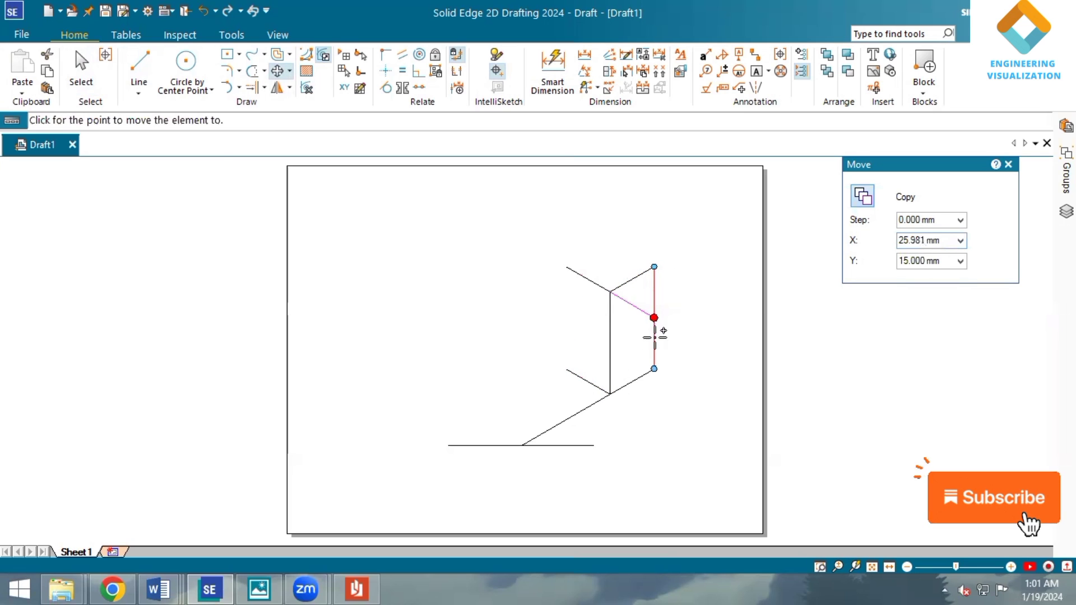
{"action": "left_click", "coordinate": [654, 368]}
{"action": "key", "text": "Escape"}
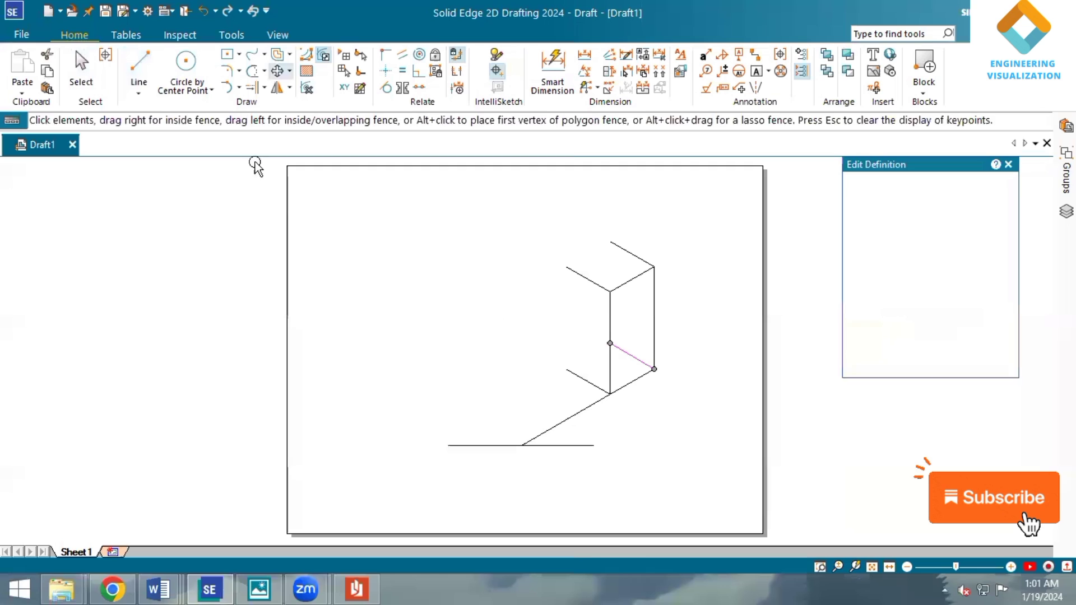
Step: Draw the block's left vertical edge and 30° top back edge, then trim the hidden inner diagonal
{"action": "key", "text": "l"}
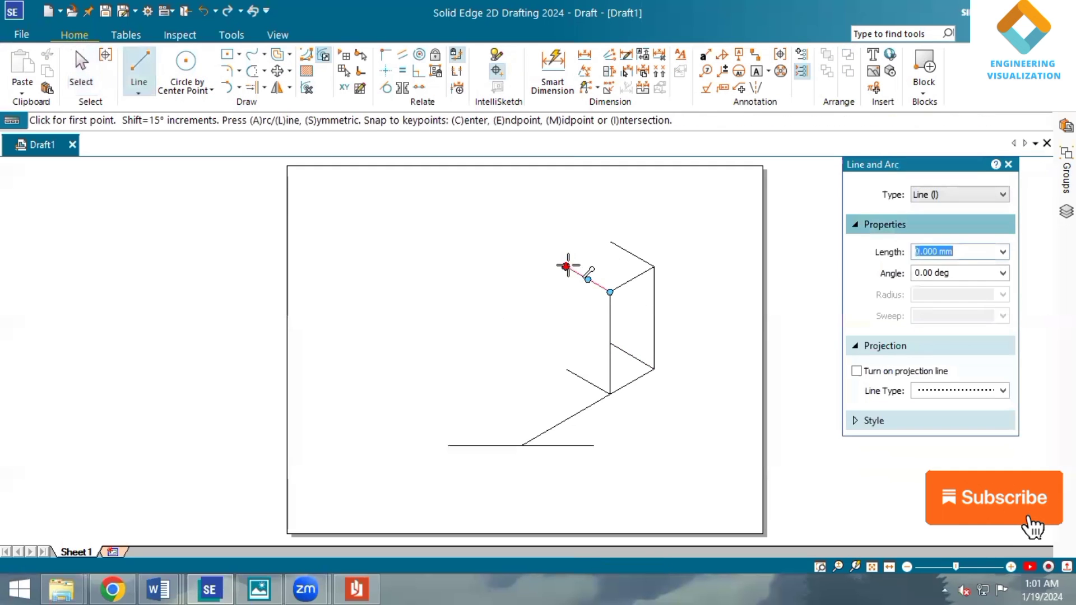
{"action": "left_click", "coordinate": [566, 267]}
{"action": "left_click", "coordinate": [566, 369]}
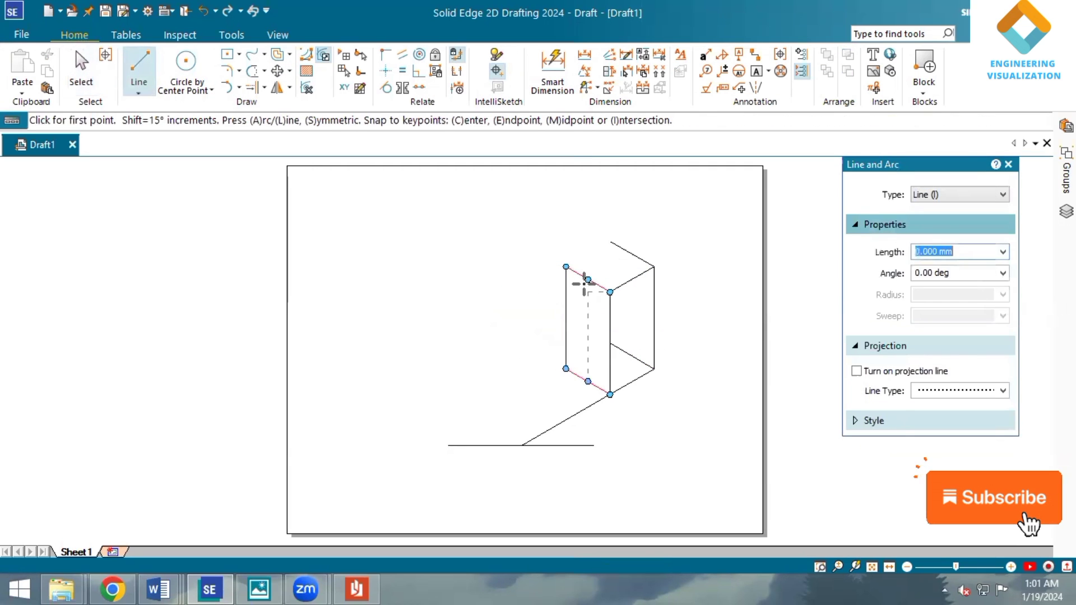
{"action": "left_click", "coordinate": [567, 267]}
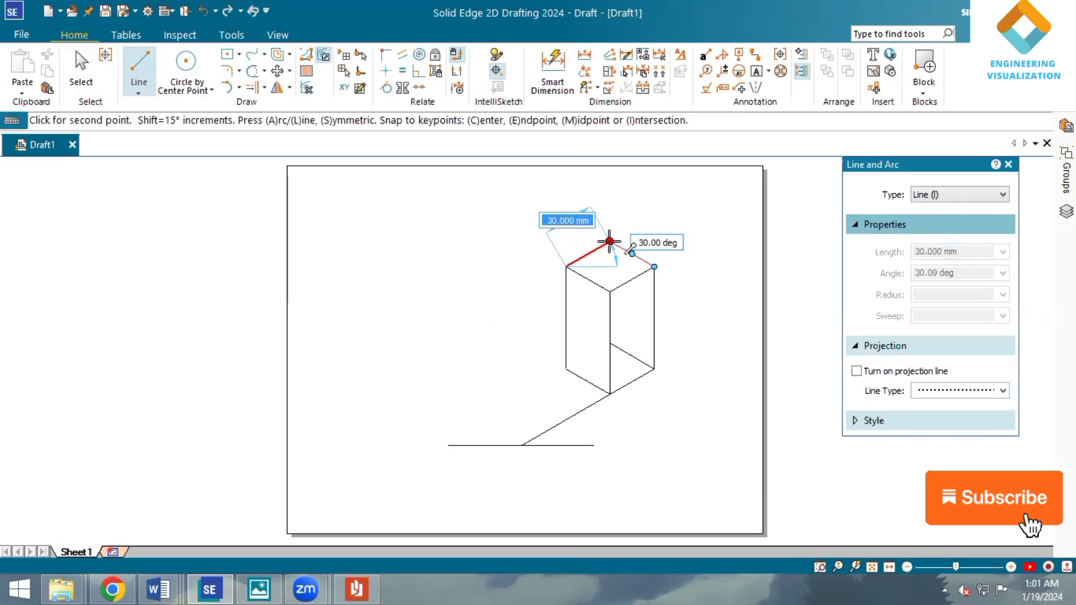
{"action": "left_click", "coordinate": [610, 241]}
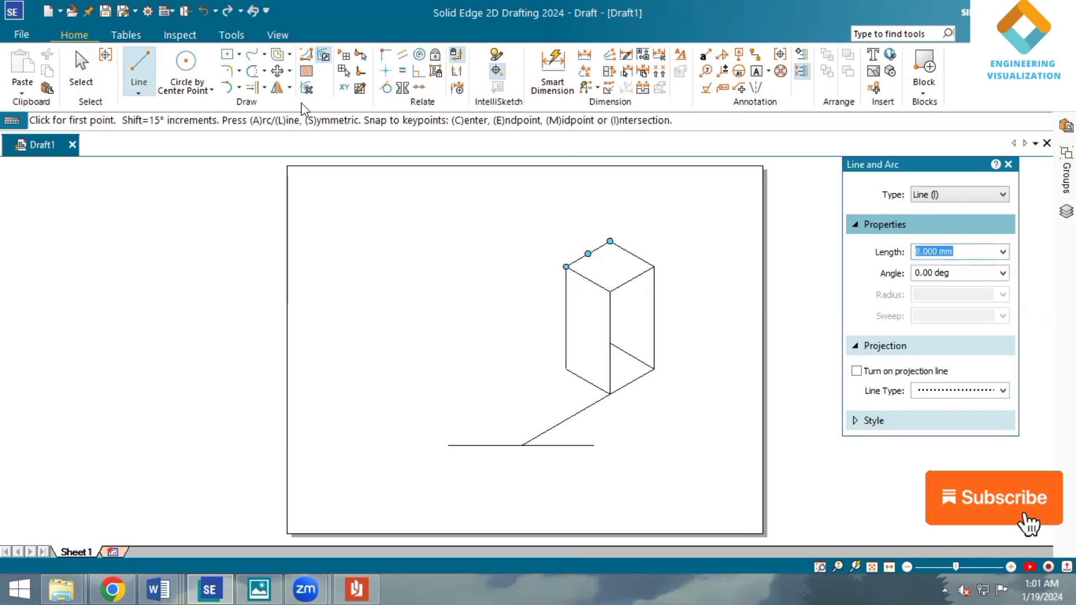
{"action": "left_click", "coordinate": [252, 70]}
{"action": "left_click", "coordinate": [629, 354]}
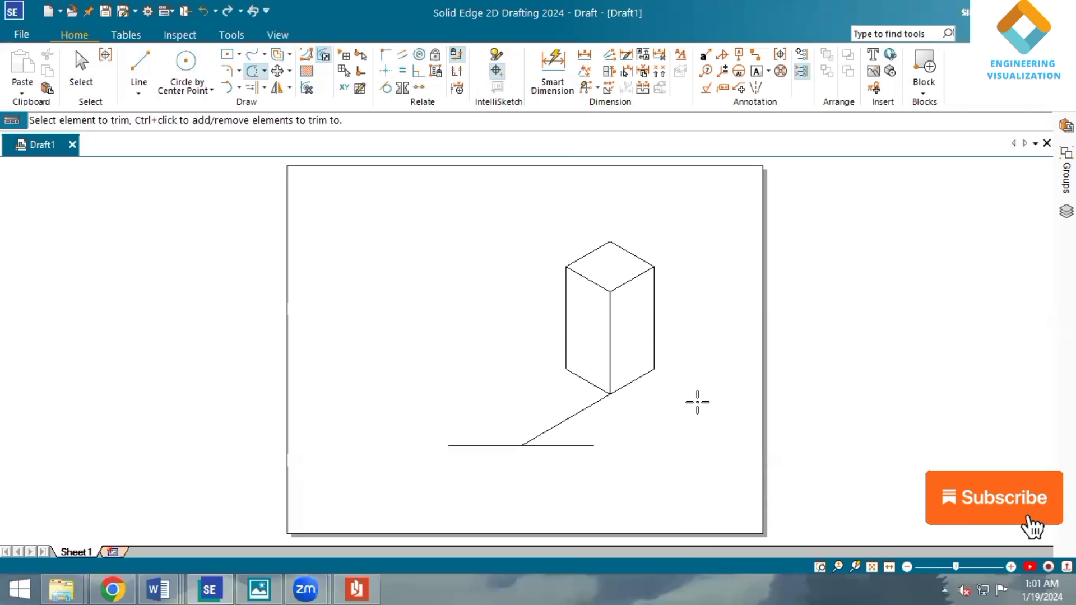
Step: From the front edge top, draw a 15 mm drop, a 30 mm line at 150°, and a 30 mm vertical
{"action": "left_click", "coordinate": [146, 54]}
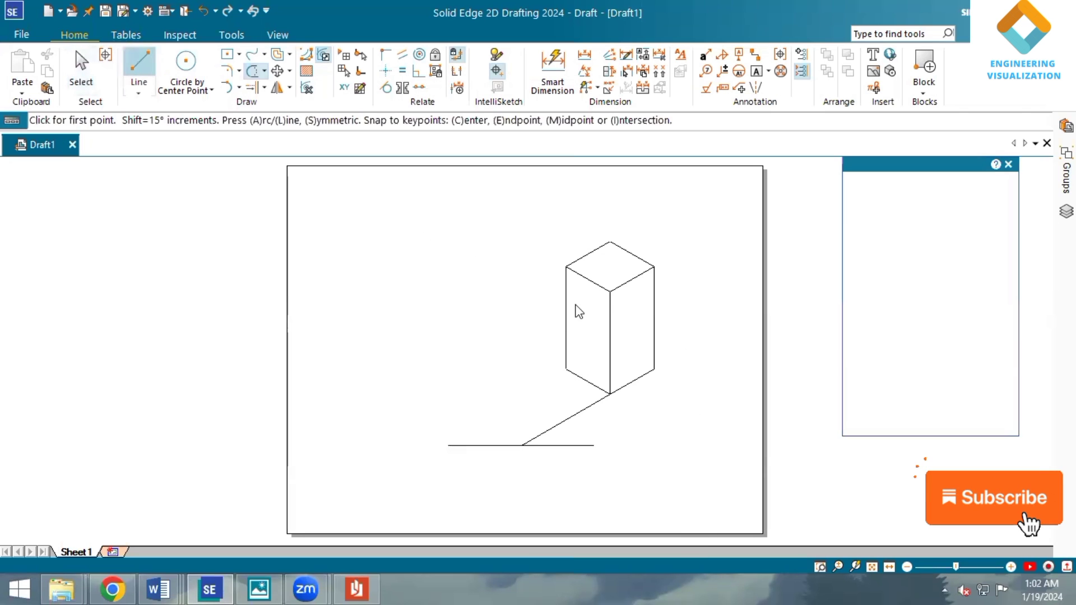
{"action": "left_click", "coordinate": [610, 292]}
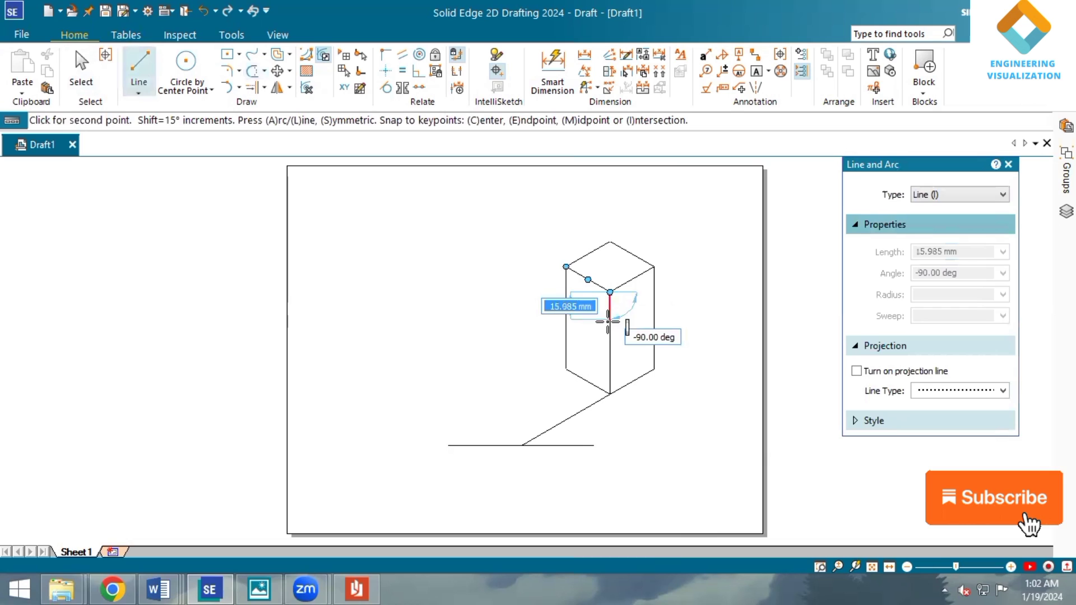
{"action": "type", "text": "1"}
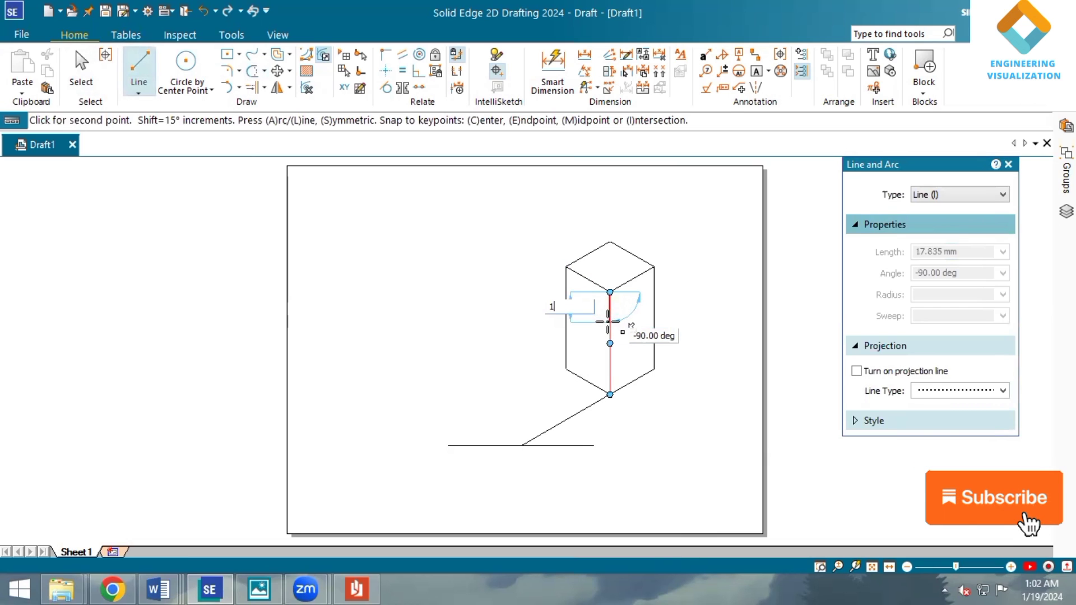
{"action": "type", "text": "5"}
{"action": "key", "text": "Tab"}
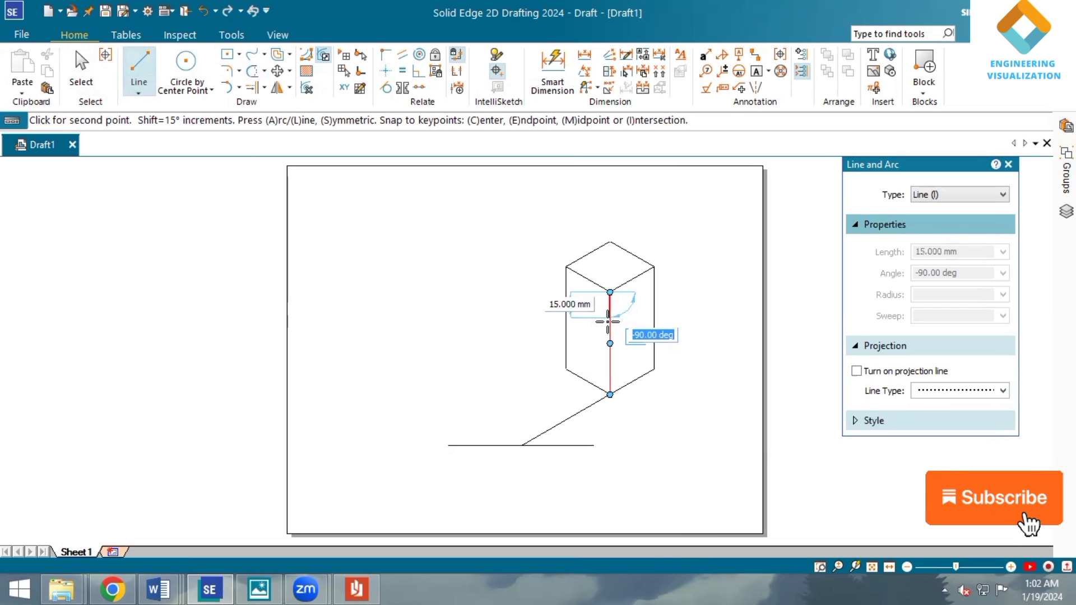
{"action": "key", "text": "Return"}
{"action": "type", "text": "30"}
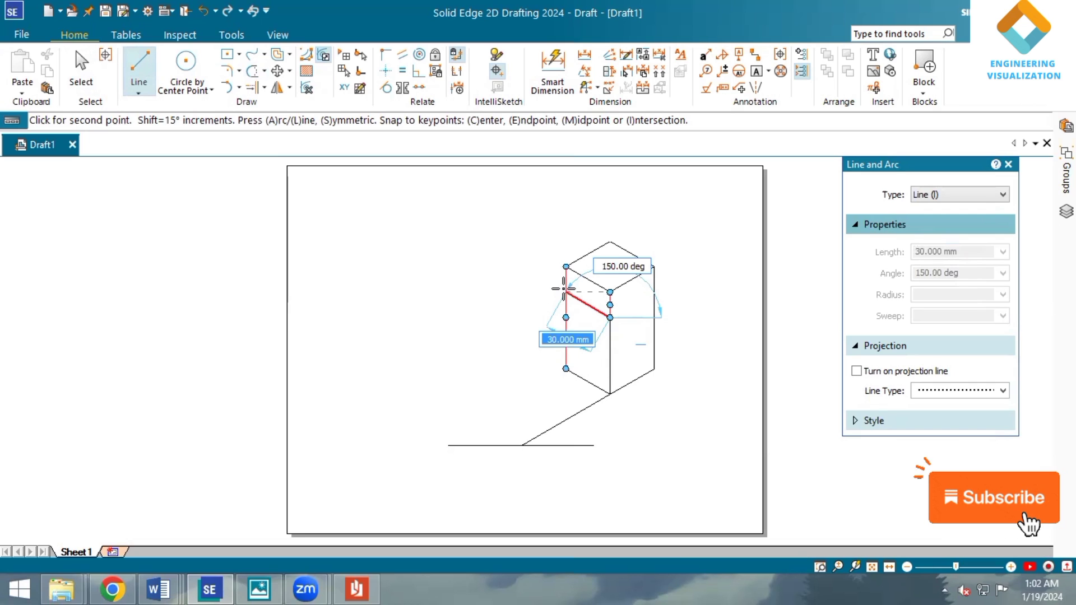
{"action": "left_click", "coordinate": [564, 290]}
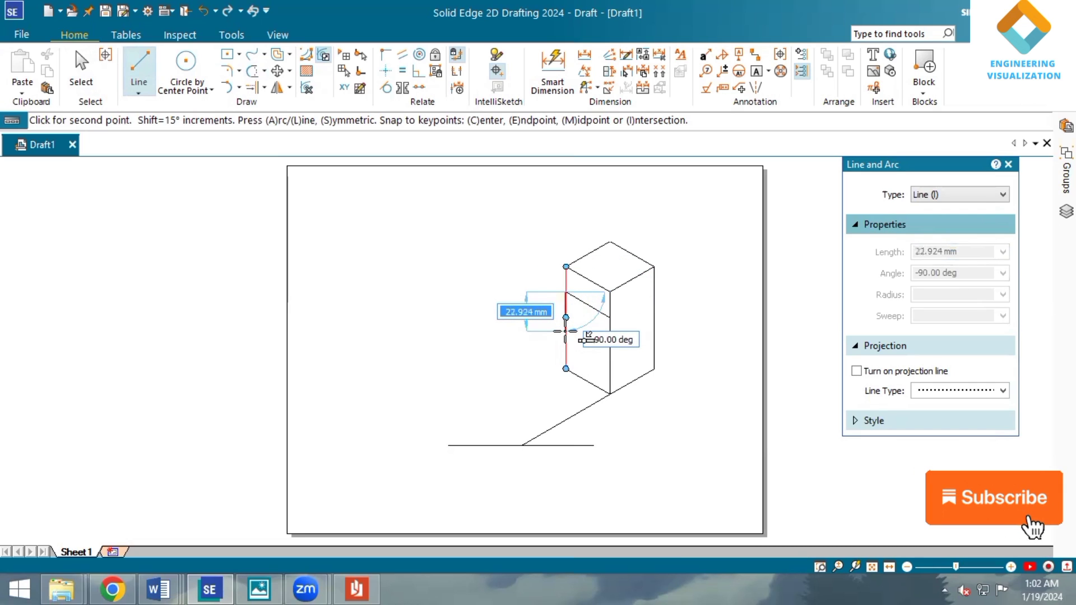
{"action": "type", "text": "30"}
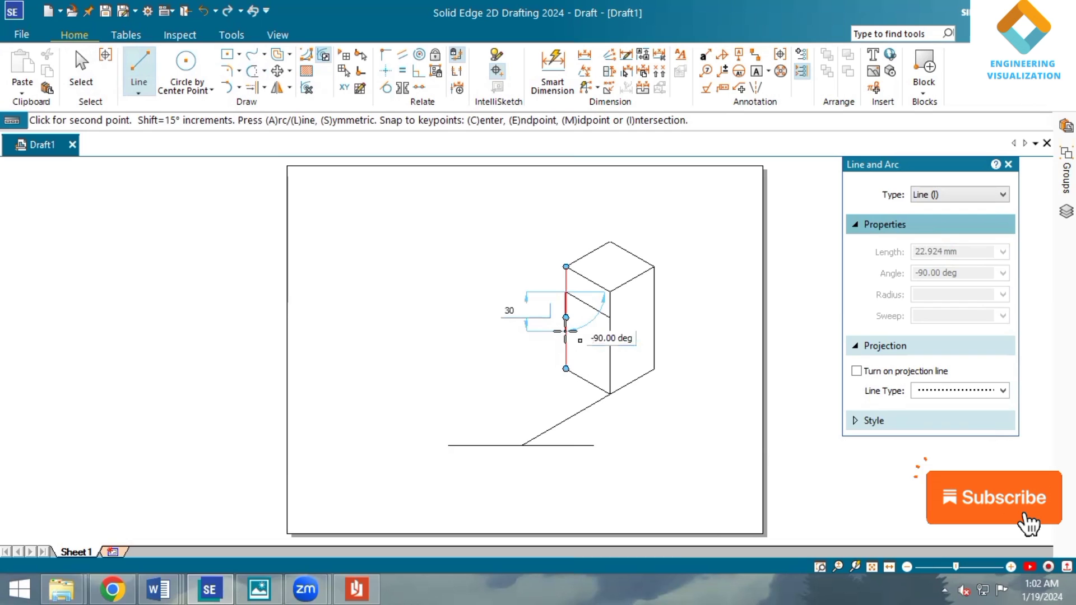
{"action": "key", "text": "Return"}
{"action": "left_click", "coordinate": [566, 331]}
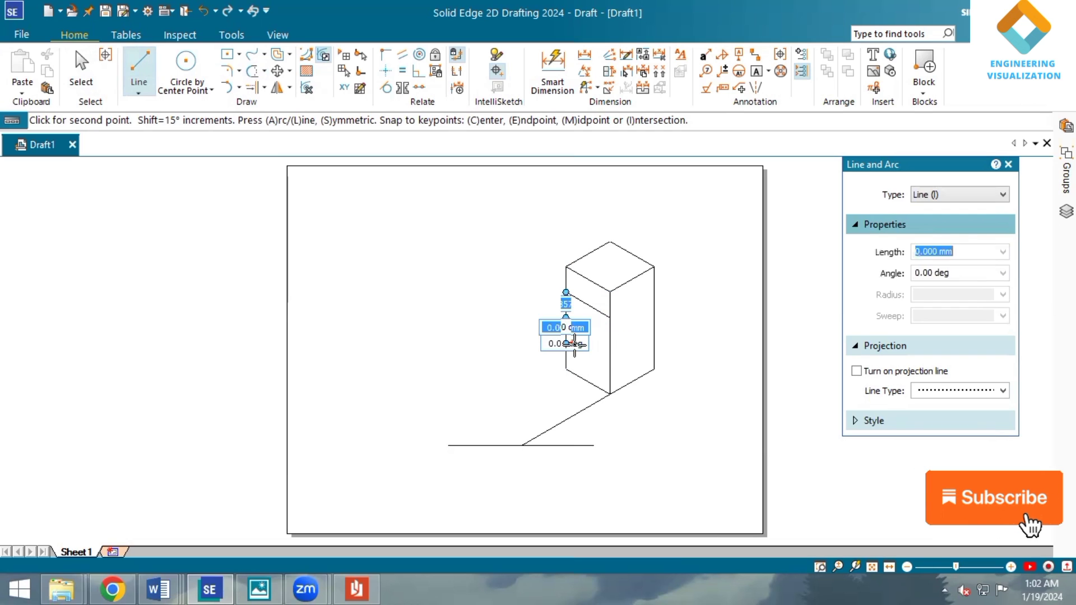
Step: Close the 30 mm isometric square with the -30° line, snapping to its end point
{"action": "left_click", "coordinate": [610, 368]}
{"action": "right_click", "coordinate": [609, 319]}
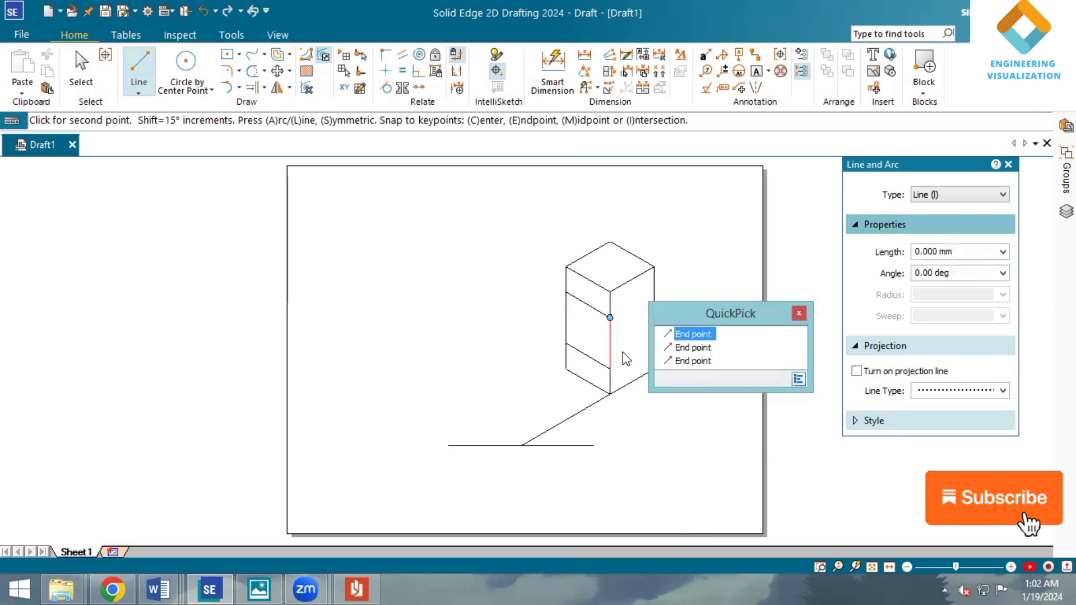
{"action": "left_click", "coordinate": [693, 334]}
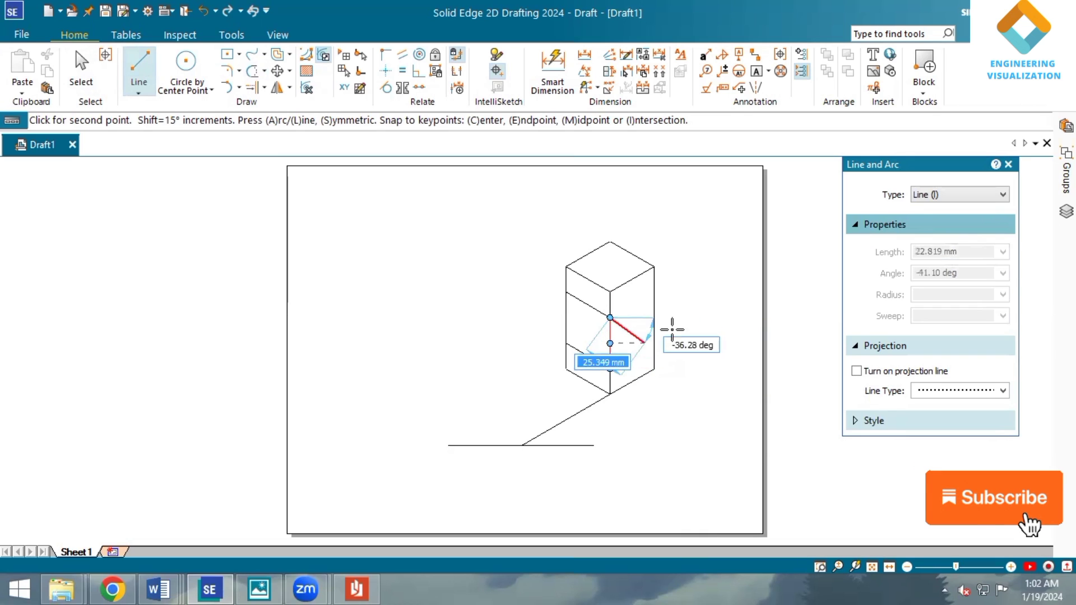
{"action": "right_click", "coordinate": [675, 332]}
Step: Add construction lines from the left edge to the square's side midpoints using QuickPick snaps
{"action": "left_click", "coordinate": [567, 343]}
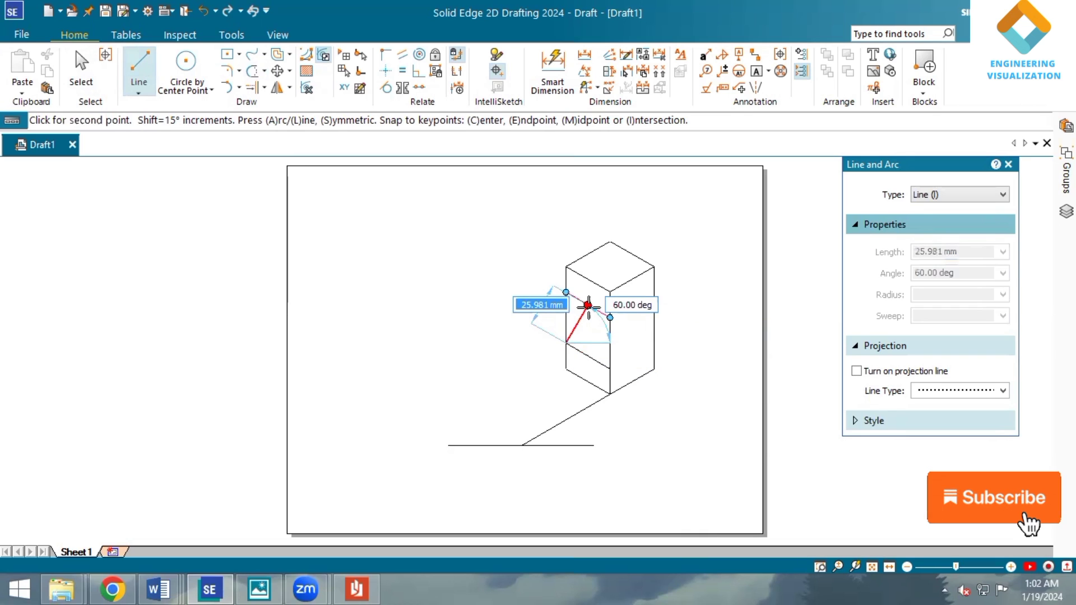
{"action": "right_click", "coordinate": [588, 305]}
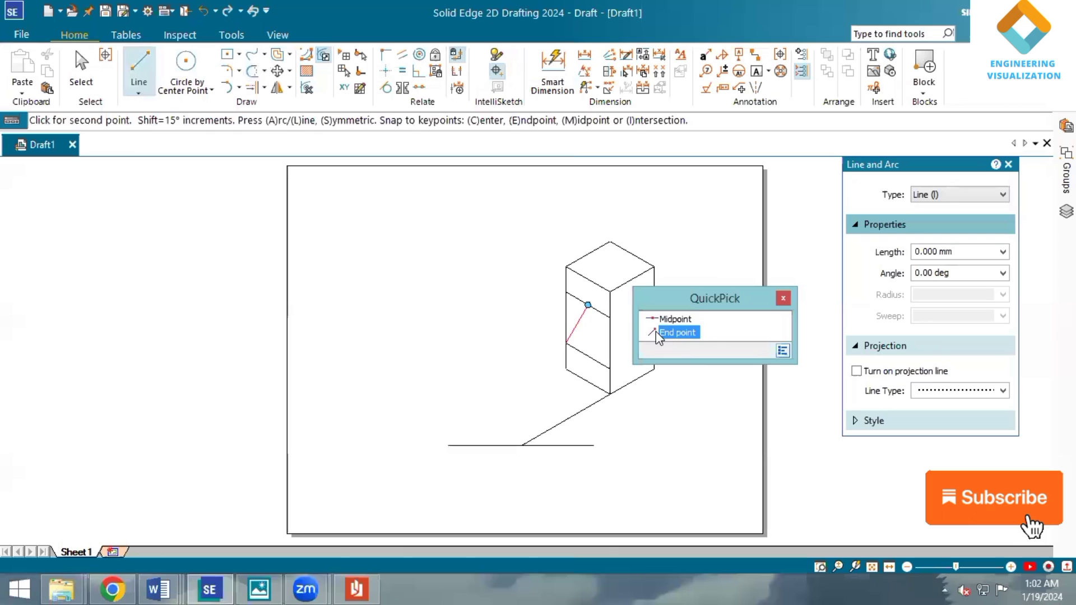
{"action": "left_click", "coordinate": [675, 319]}
{"action": "right_click", "coordinate": [586, 348]}
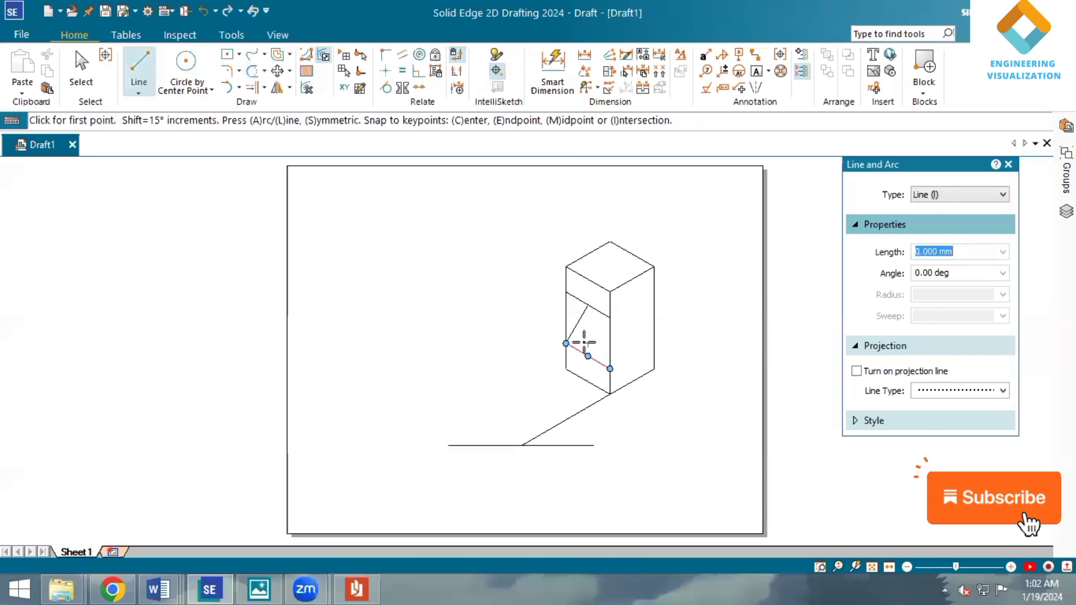
{"action": "left_click", "coordinate": [566, 344]}
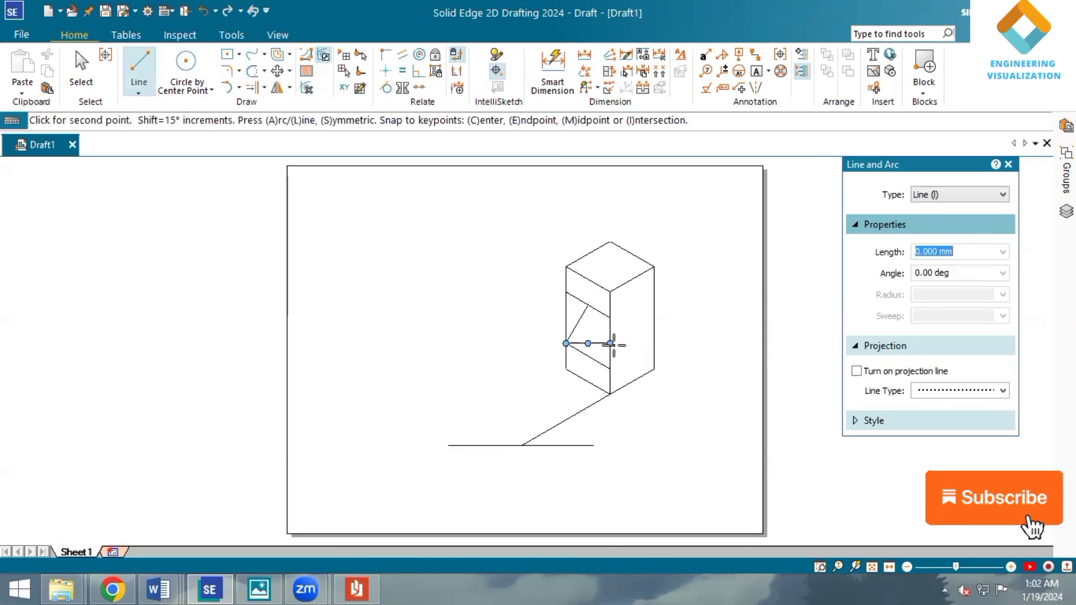
{"action": "right_click", "coordinate": [611, 337]}
{"action": "left_click", "coordinate": [695, 358]}
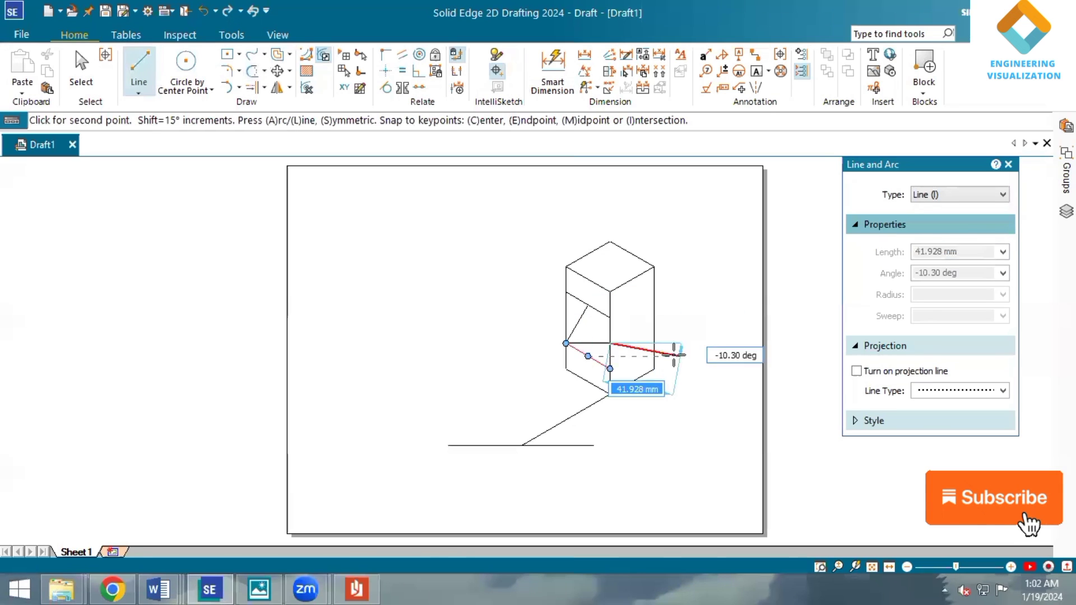
{"action": "left_click", "coordinate": [610, 318]}
{"action": "right_click", "coordinate": [611, 321]}
Step: Delete the incorrect horizontal line across the square
{"action": "left_click", "coordinate": [610, 317]}
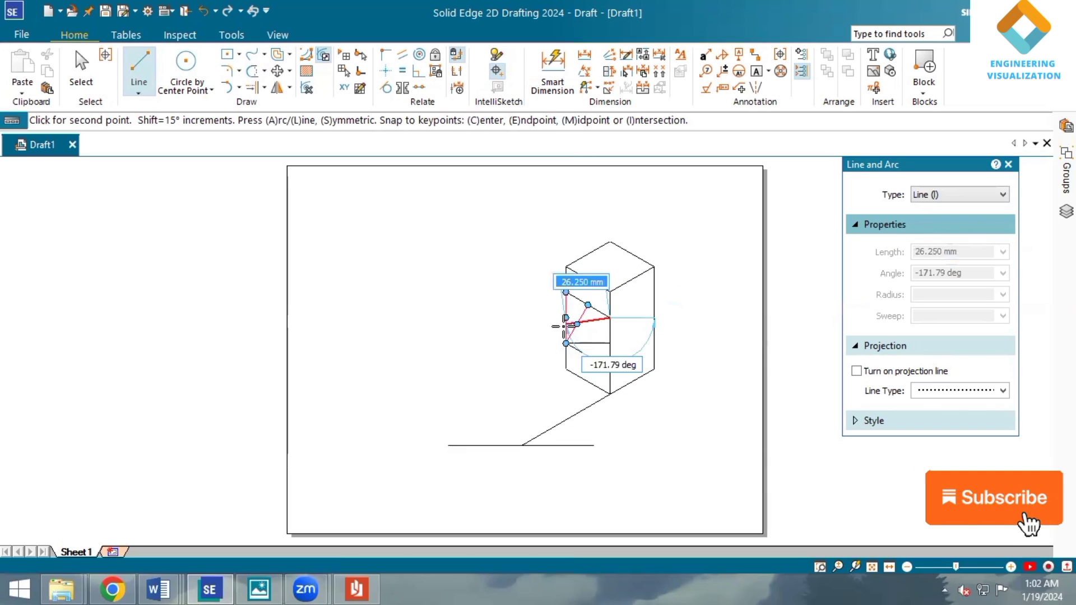
{"action": "left_click", "coordinate": [561, 323]}
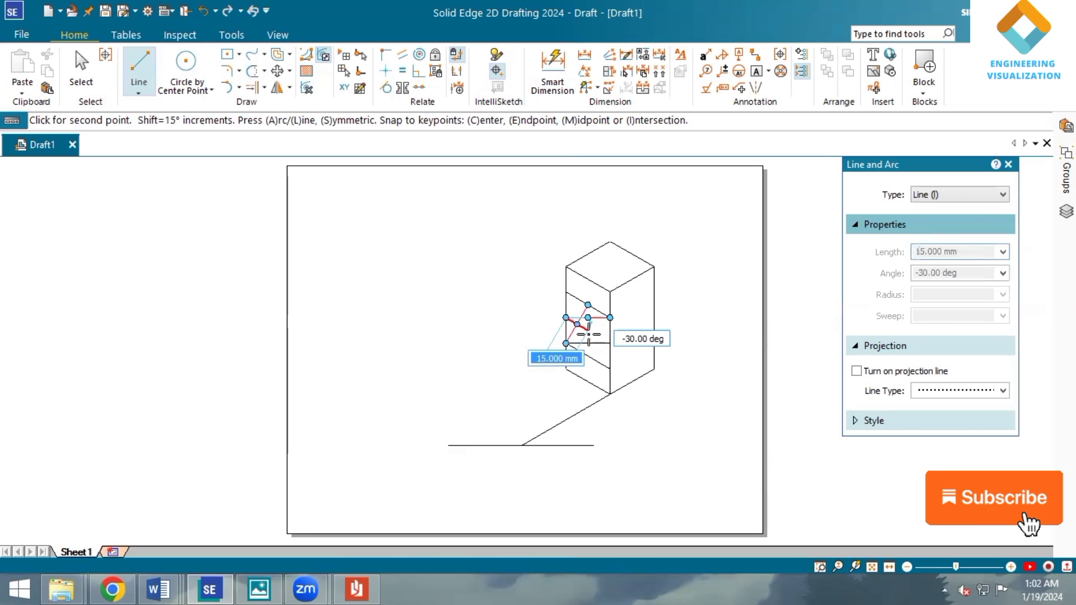
{"action": "right_click", "coordinate": [577, 330]}
{"action": "scroll", "coordinate": [609, 323], "scroll_direction": "up", "scroll_amount": 3}
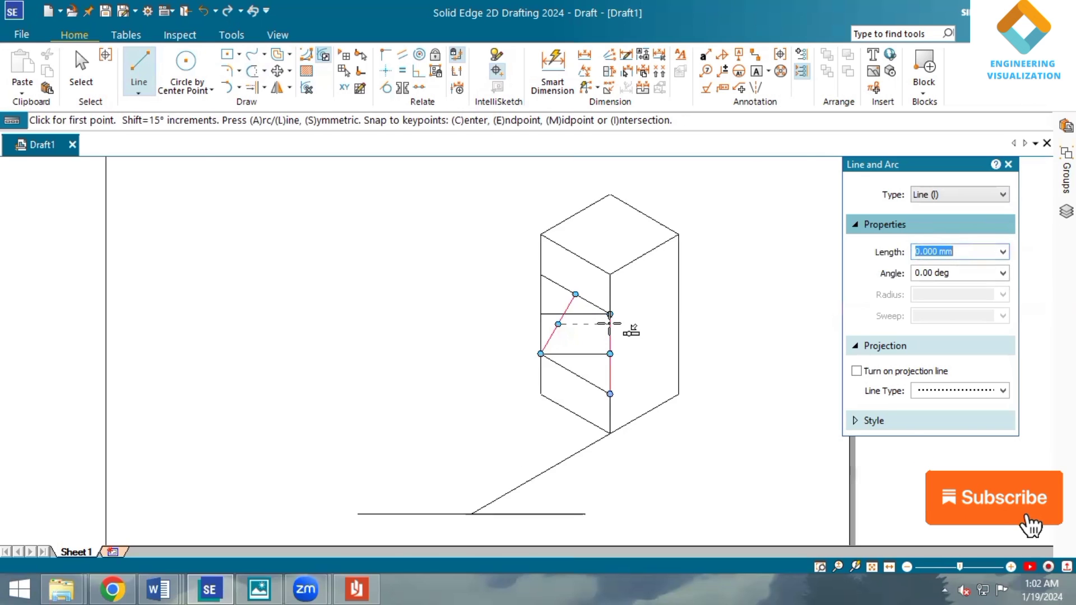
{"action": "left_click", "coordinate": [81, 70]}
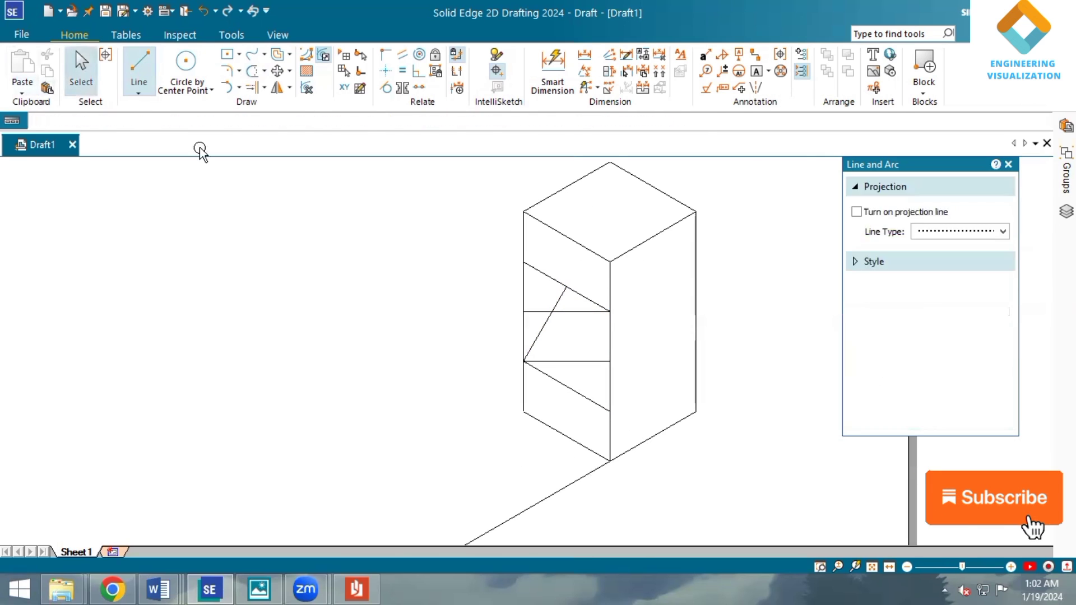
{"action": "left_click", "coordinate": [568, 312]}
{"action": "key", "text": "Delete"}
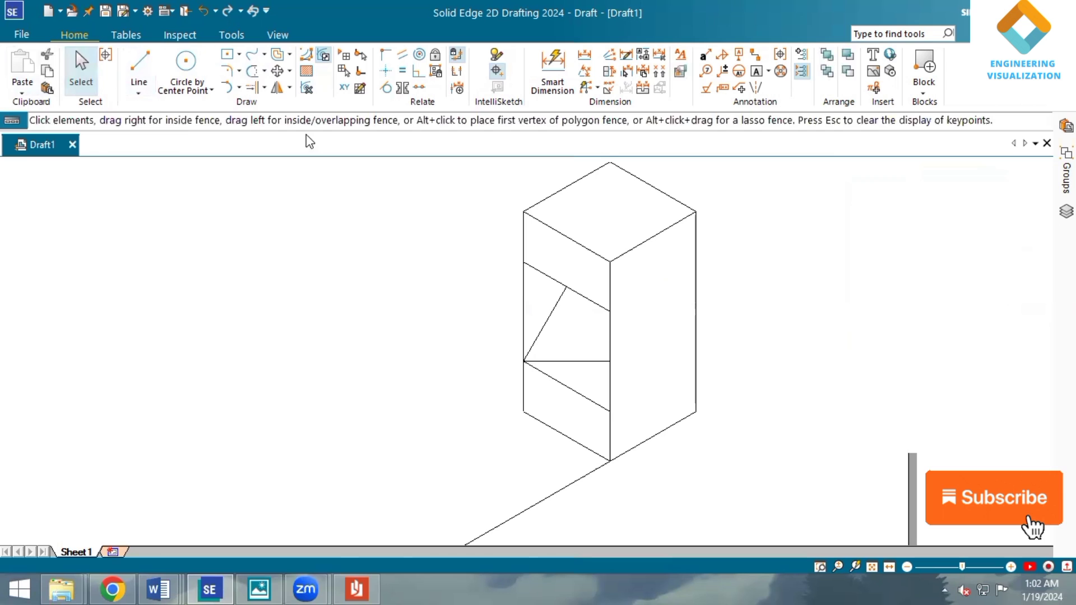
Step: Redraw a diagonal down to the lower side and a horizontal line across to the left edge
{"action": "left_click", "coordinate": [139, 66]}
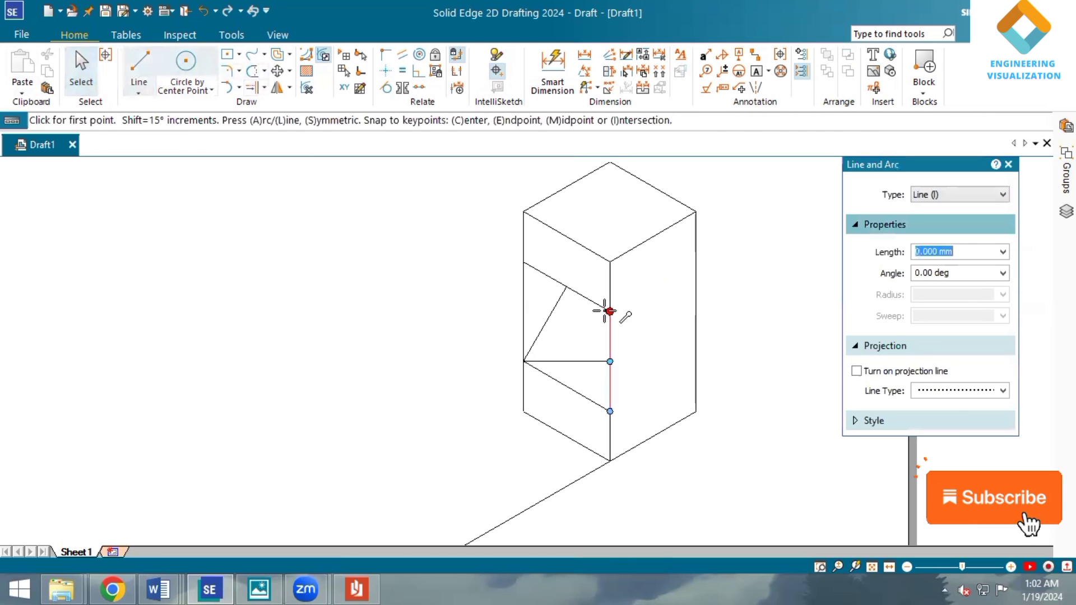
{"action": "left_click", "coordinate": [610, 312]}
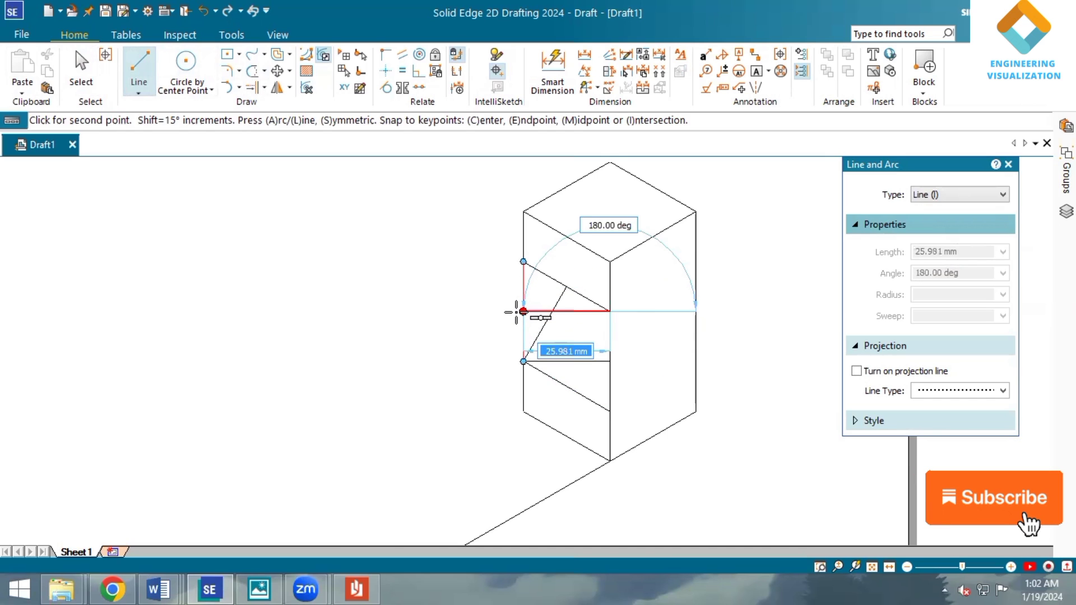
{"action": "right_click", "coordinate": [590, 360]}
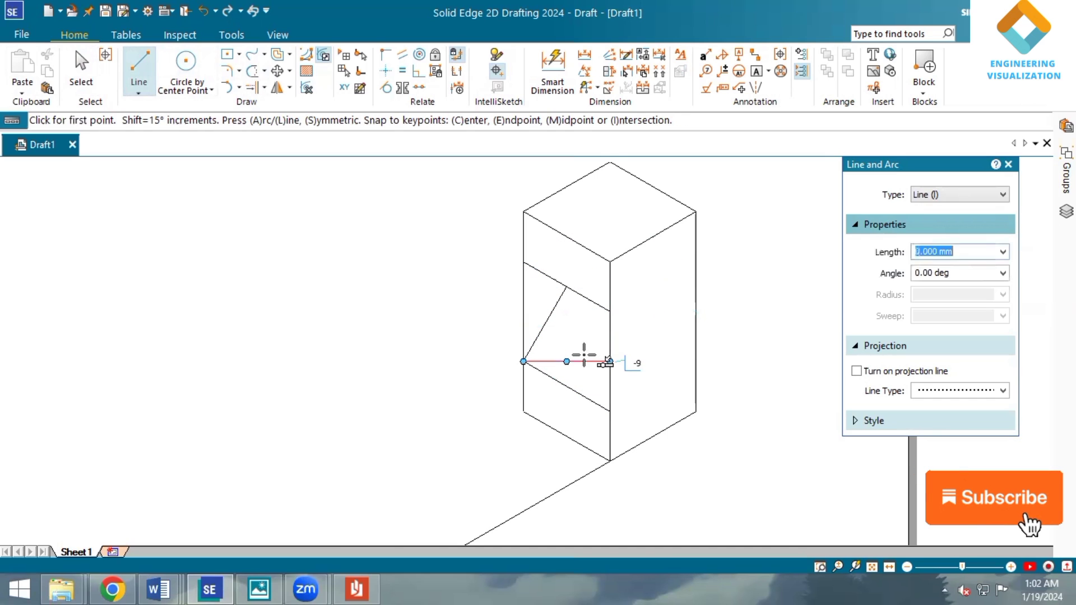
{"action": "left_click", "coordinate": [610, 312]}
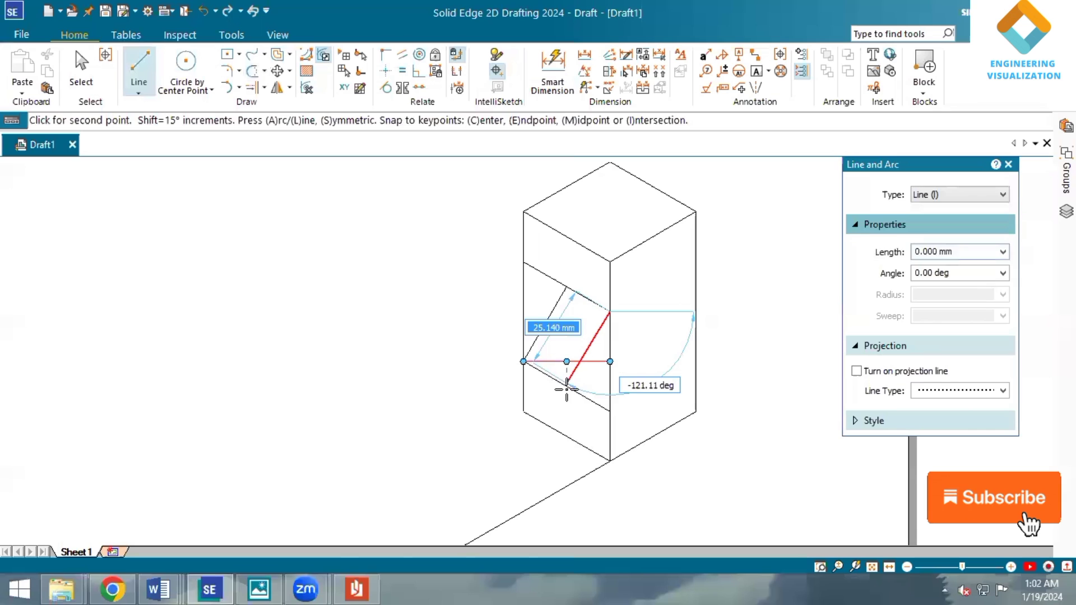
{"action": "left_click", "coordinate": [564, 386]}
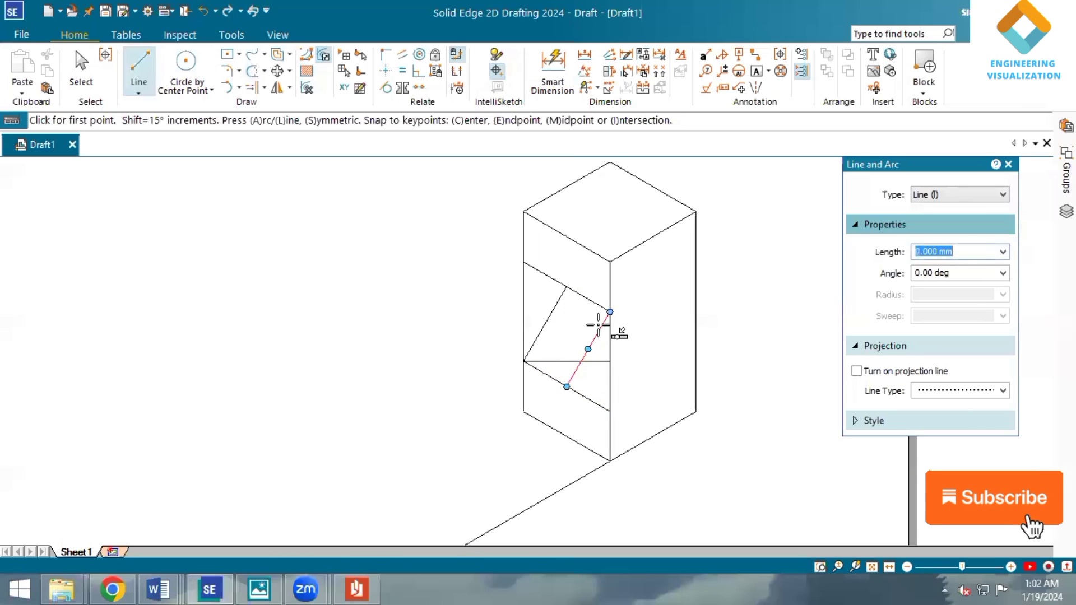
{"action": "left_click", "coordinate": [610, 311]}
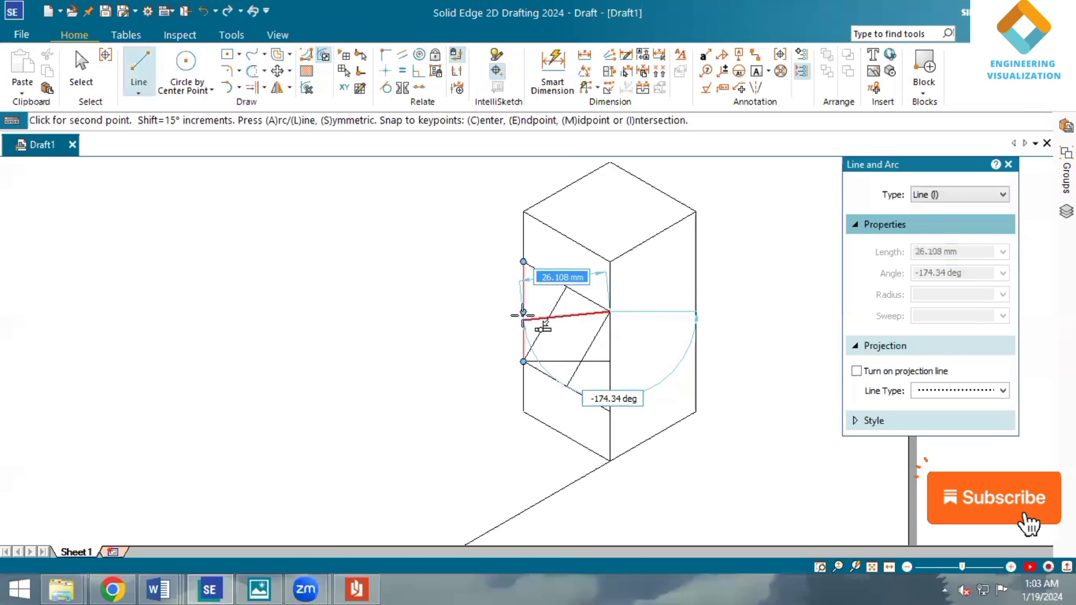
{"action": "left_click", "coordinate": [523, 312]}
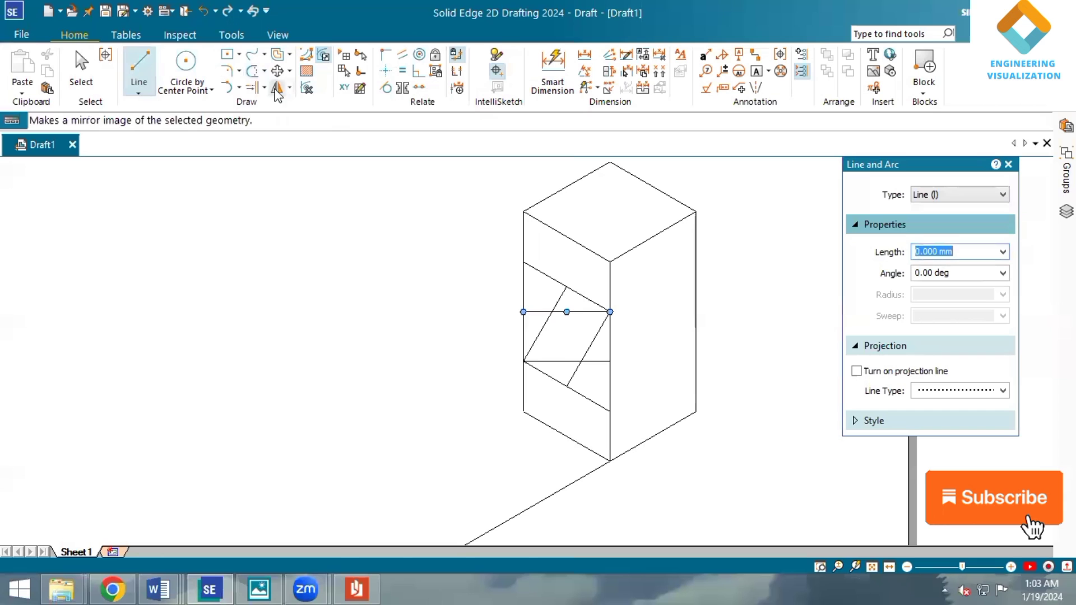
Step: Choose By-center arcs with a 0.50 mm line width
{"action": "left_click", "coordinate": [238, 89]}
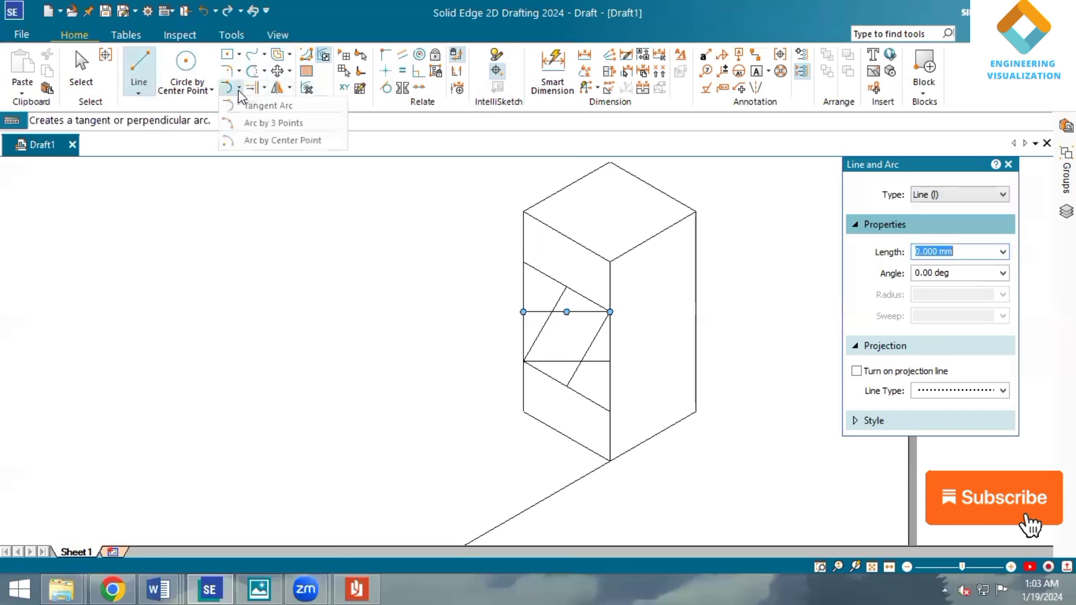
{"action": "left_click", "coordinate": [254, 141]}
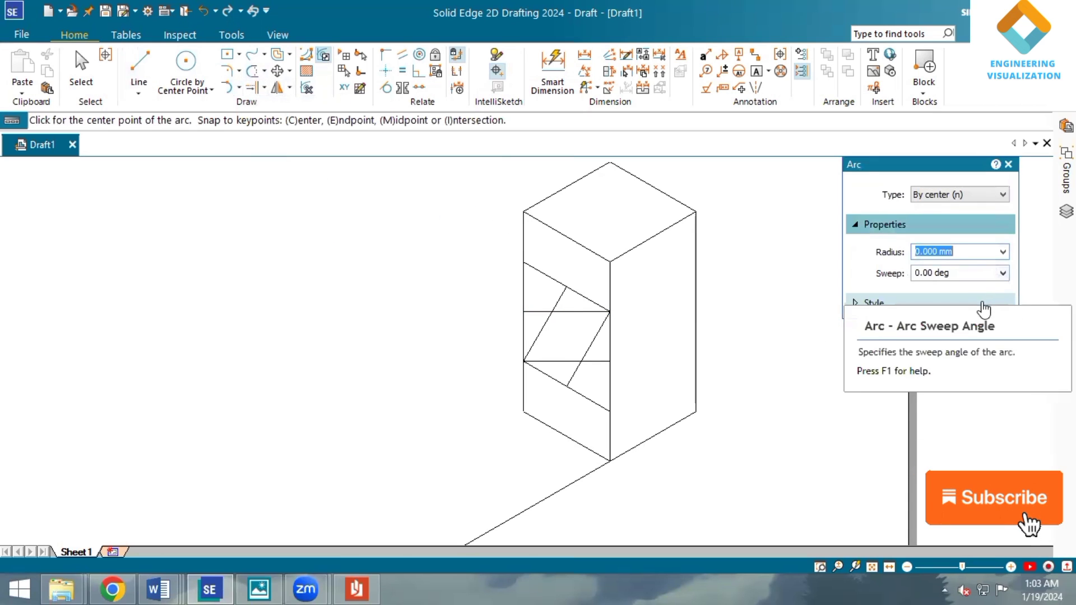
{"action": "left_click", "coordinate": [982, 304]}
{"action": "left_click", "coordinate": [1002, 376]}
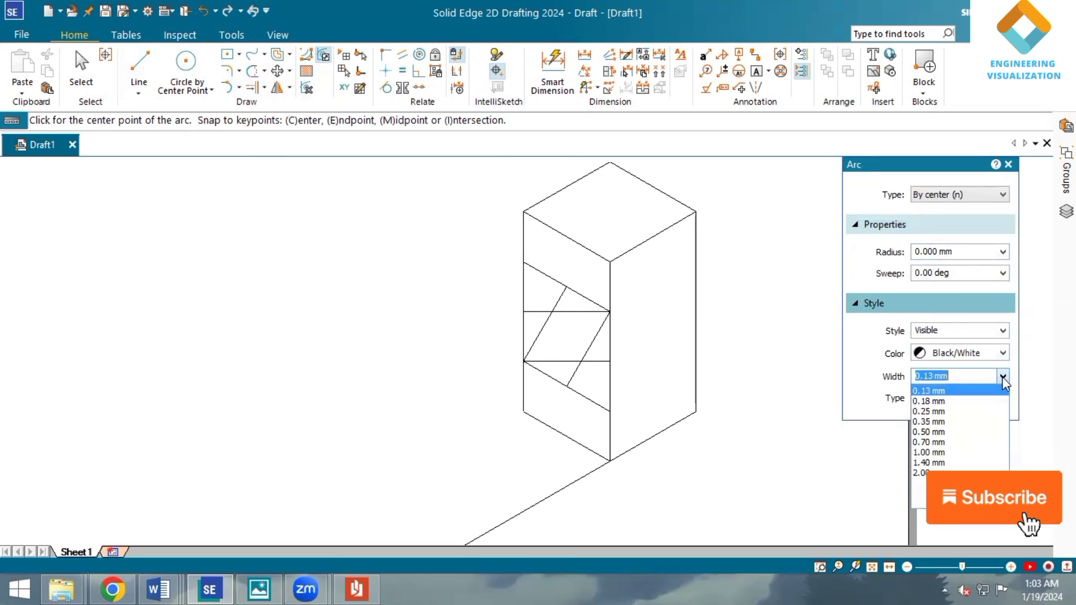
{"action": "left_click", "coordinate": [970, 432]}
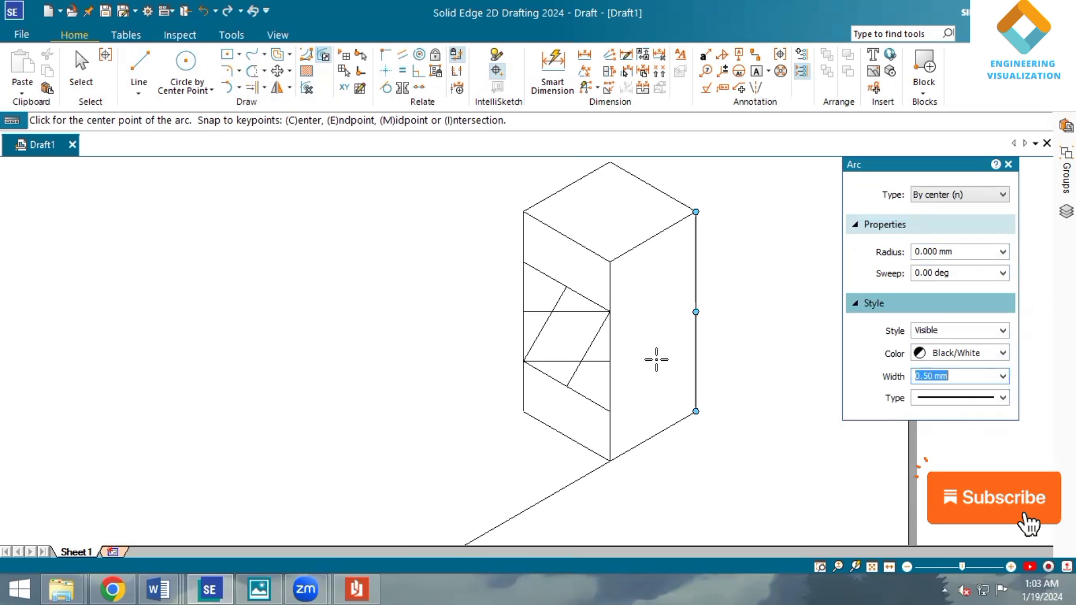
Step: Draw the two large arcs of the four-centre ellipse
{"action": "left_click", "coordinate": [609, 312]}
{"action": "left_click", "coordinate": [567, 386]}
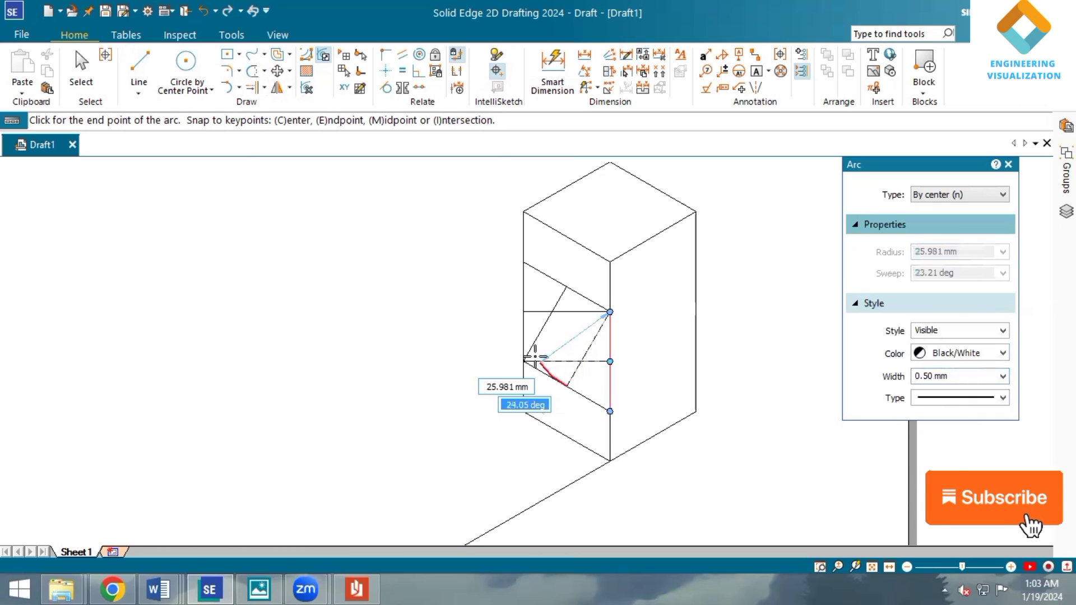
{"action": "left_click", "coordinate": [523, 312]}
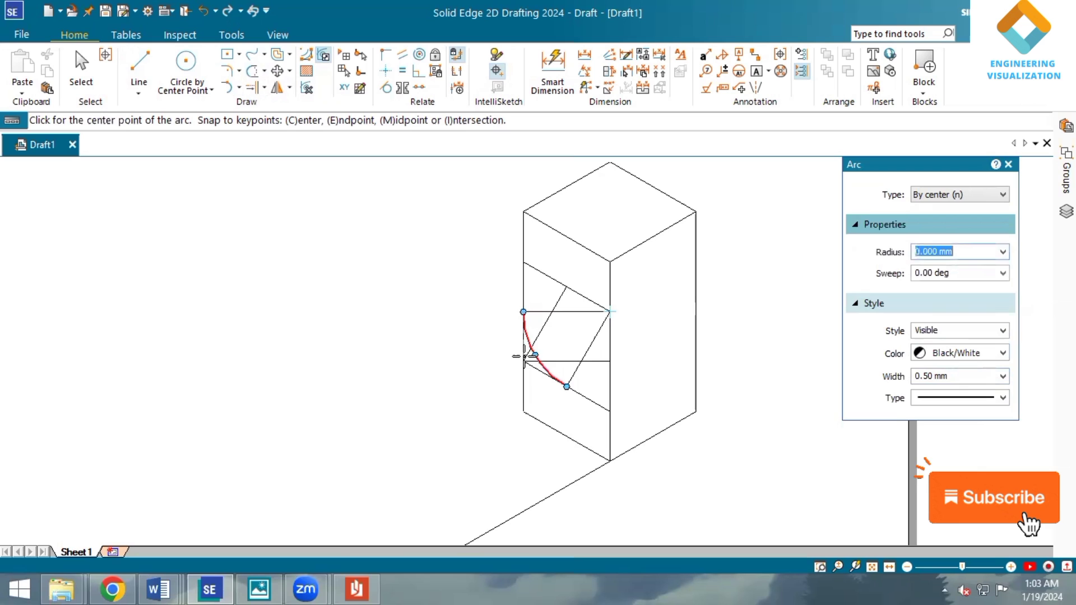
{"action": "left_click", "coordinate": [545, 324]}
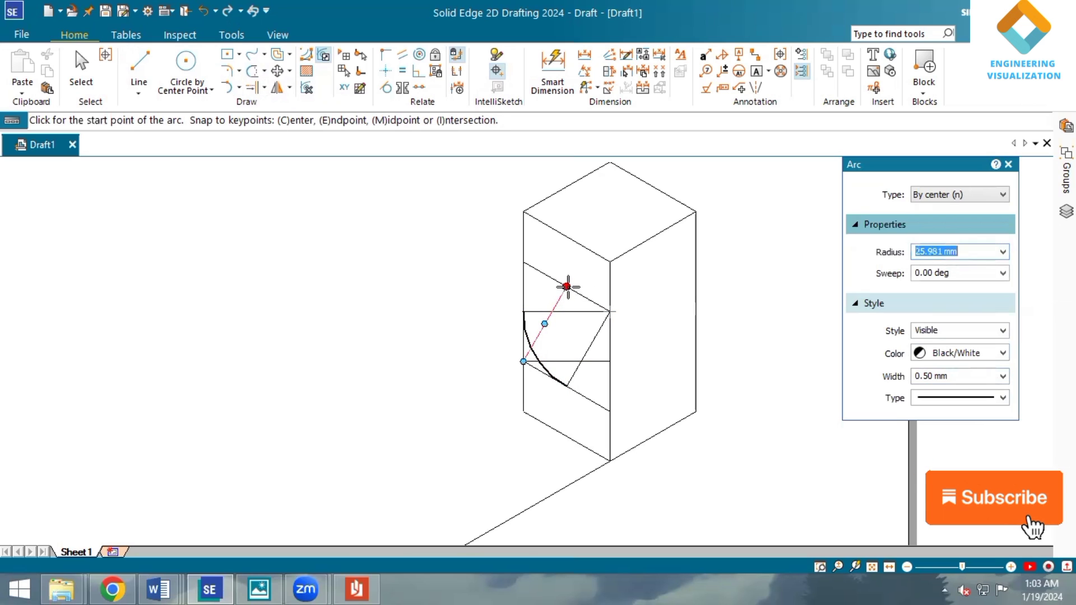
{"action": "left_click", "coordinate": [567, 286]}
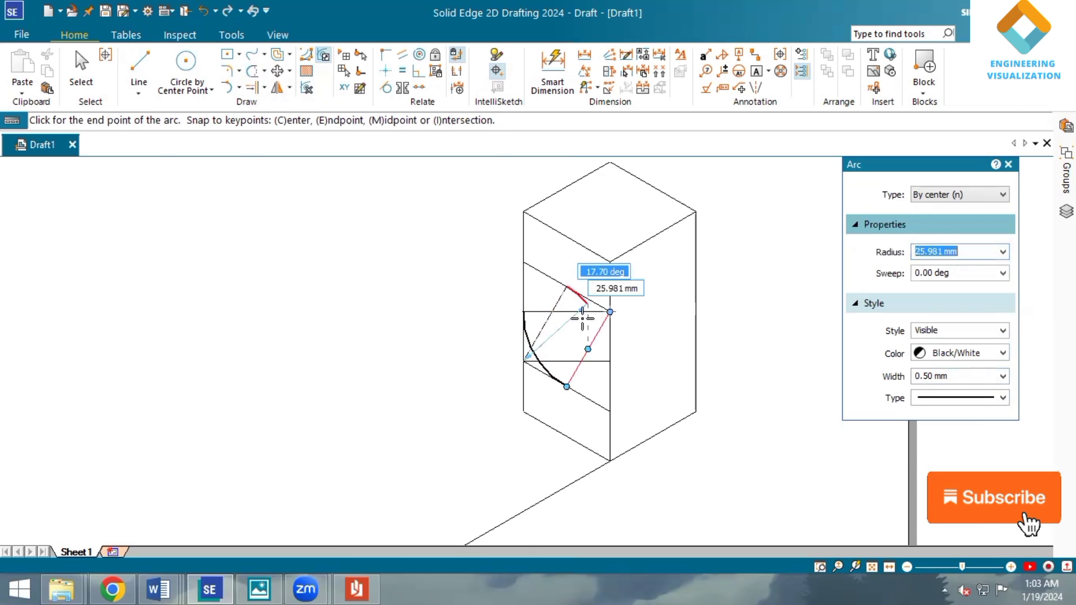
{"action": "left_click", "coordinate": [602, 361]}
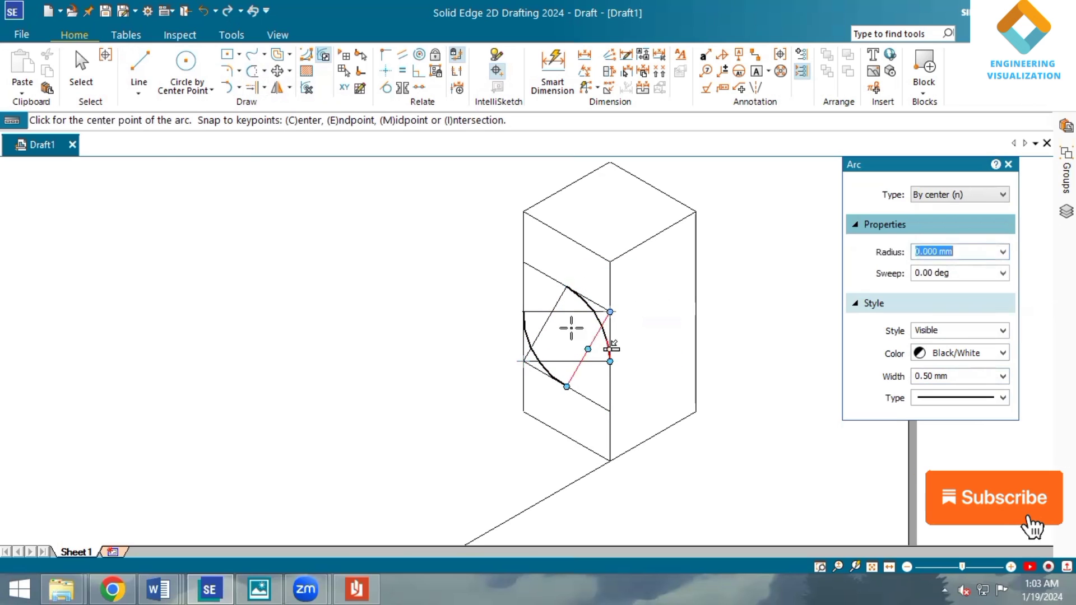
{"action": "left_click", "coordinate": [574, 326]}
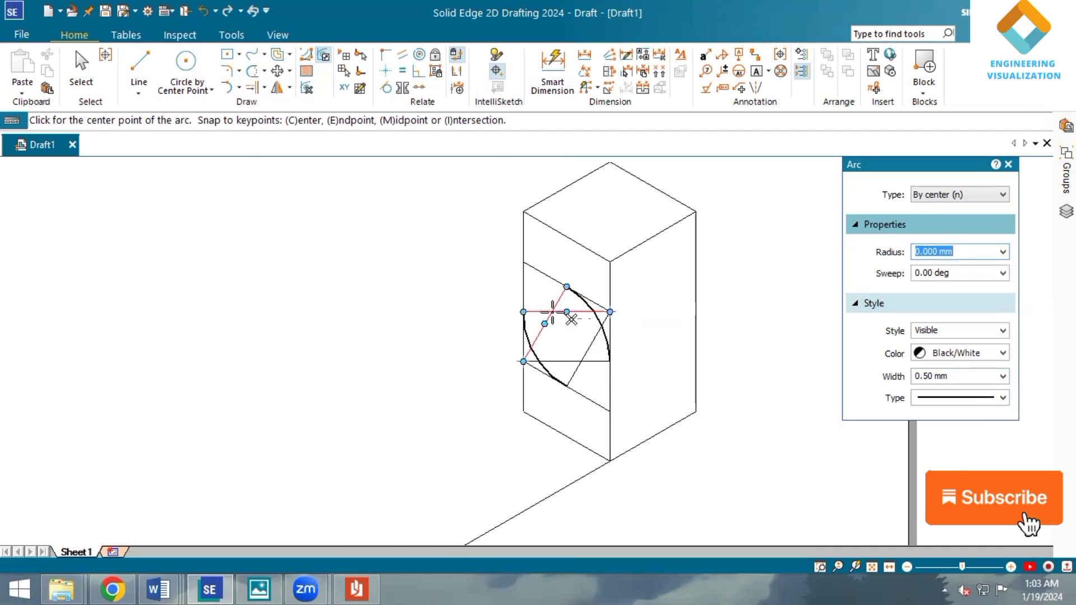
Step: Draw the top and bottom small end arcs to complete the ellipse
{"action": "scroll", "coordinate": [553, 312], "scroll_direction": "up", "scroll_amount": 1}
{"action": "left_click", "coordinate": [552, 311]}
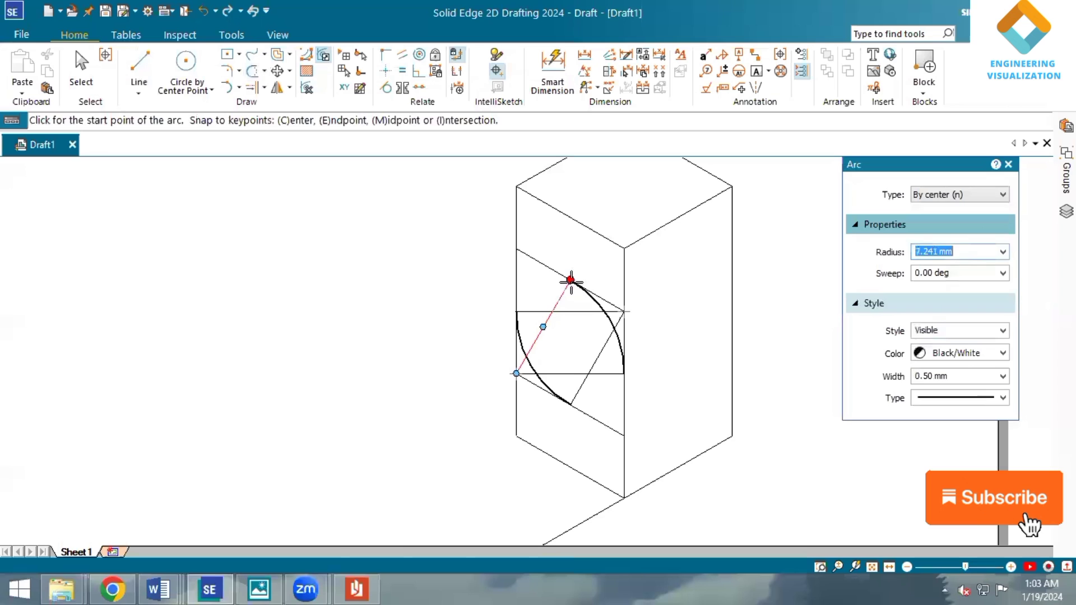
{"action": "left_click", "coordinate": [571, 280]}
{"action": "right_click", "coordinate": [552, 283]}
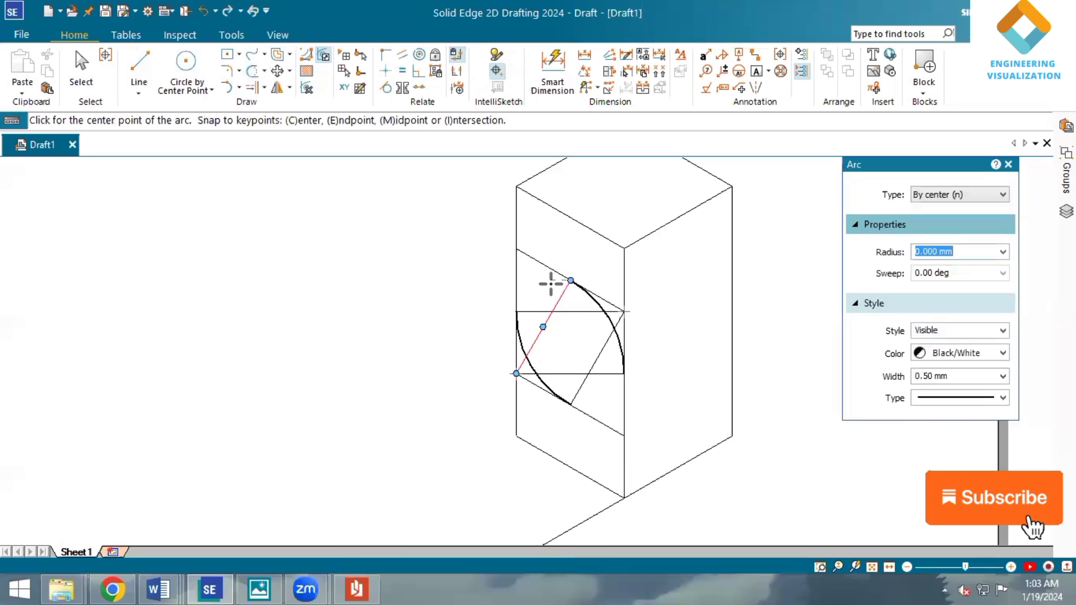
{"action": "left_click", "coordinate": [553, 312]}
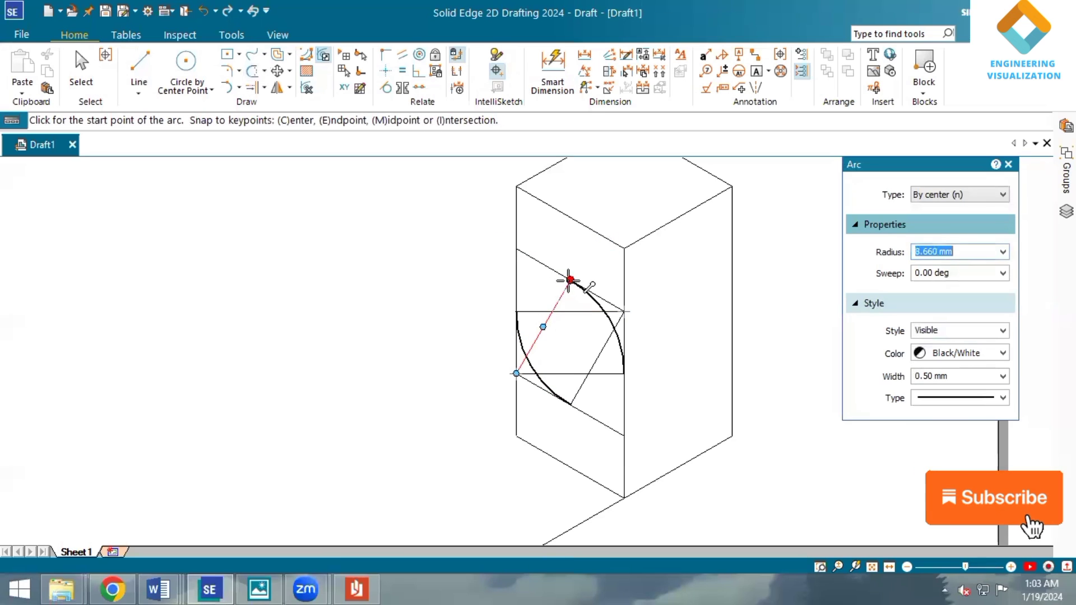
{"action": "left_click", "coordinate": [570, 280]}
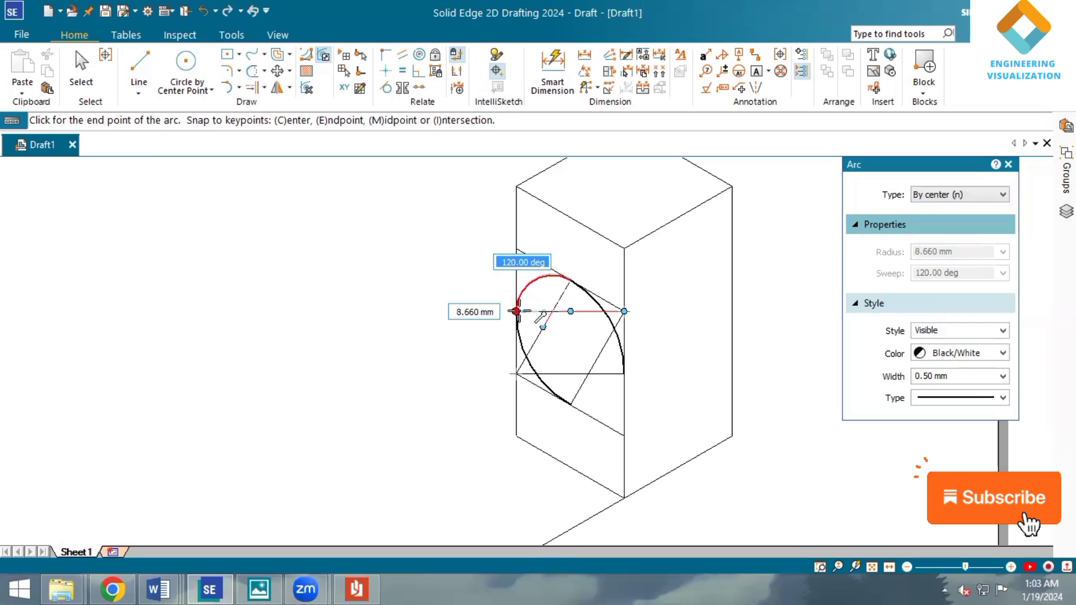
{"action": "left_click", "coordinate": [516, 312]}
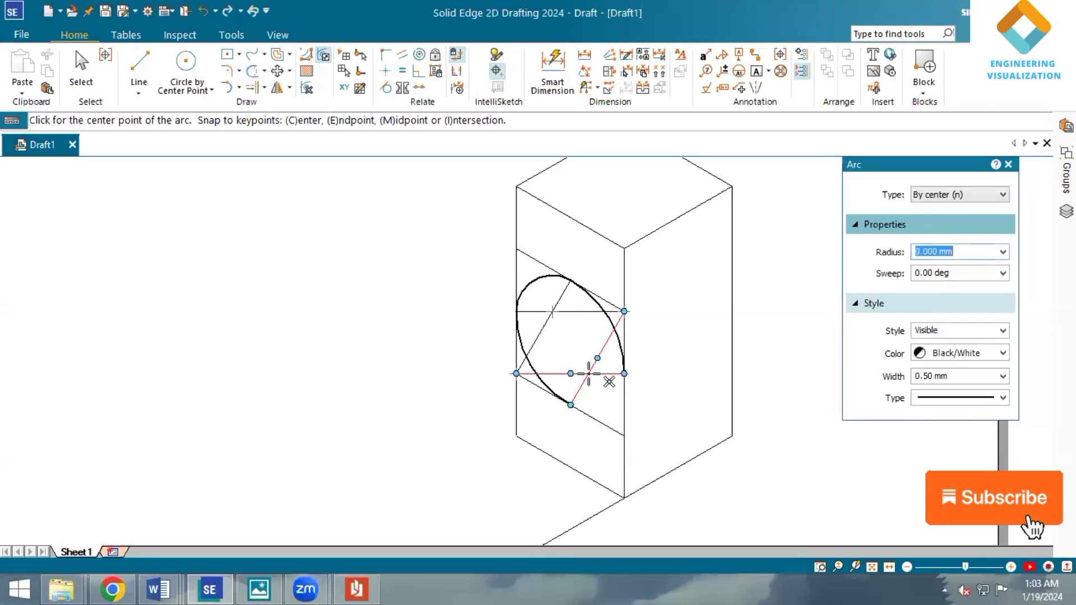
{"action": "left_click", "coordinate": [624, 374]}
{"action": "left_click", "coordinate": [624, 373]}
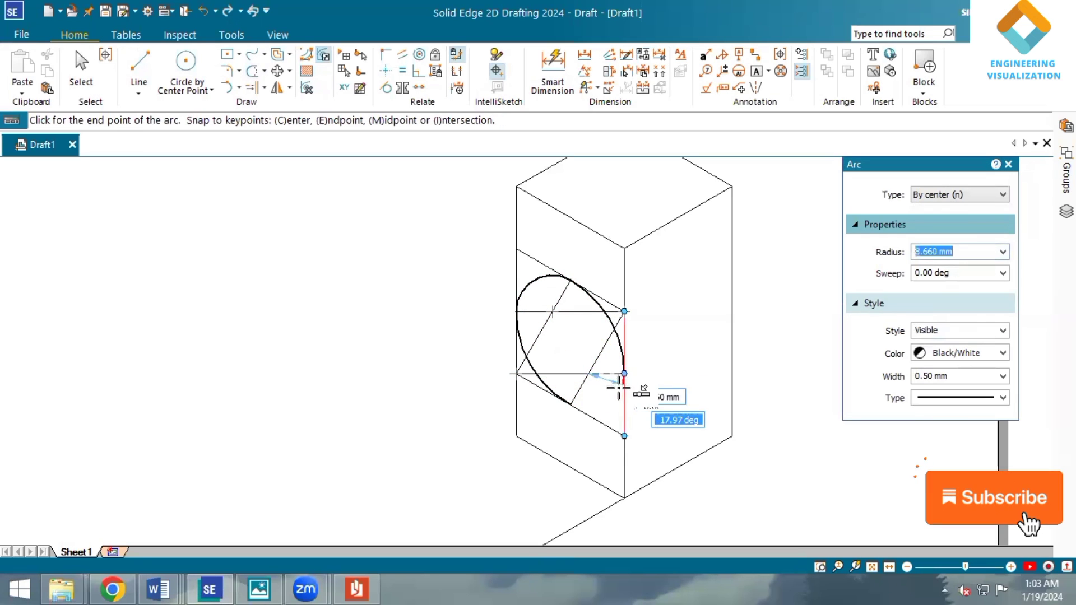
{"action": "left_click", "coordinate": [571, 405]}
Step: Abandon an extra arc, fit the whole sheet, and check the PDF before returning
{"action": "mouse_move", "coordinate": [598, 402]}
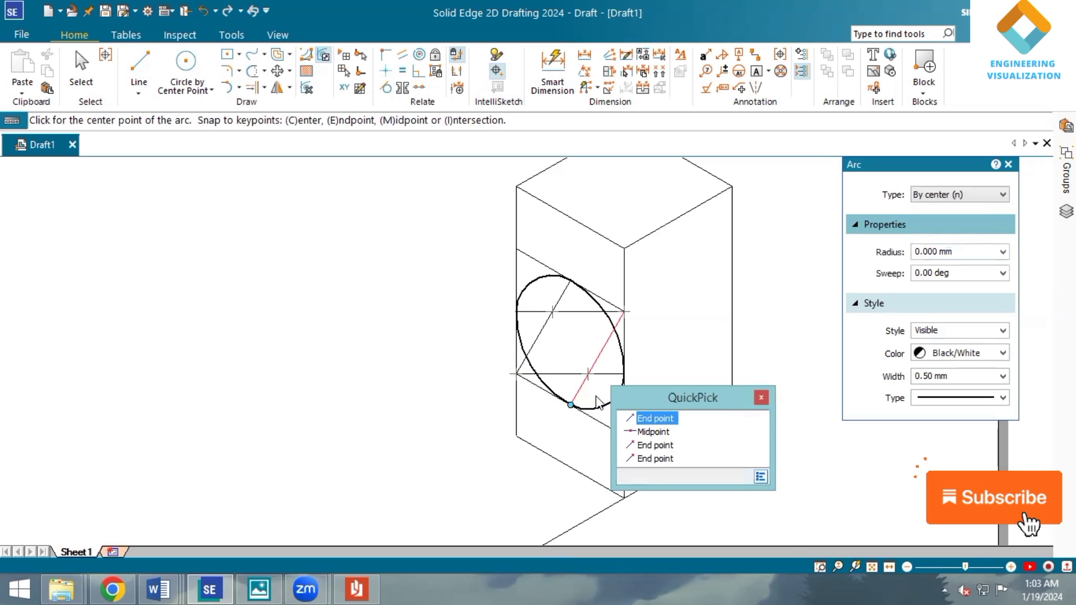
{"action": "left_click", "coordinate": [665, 419]}
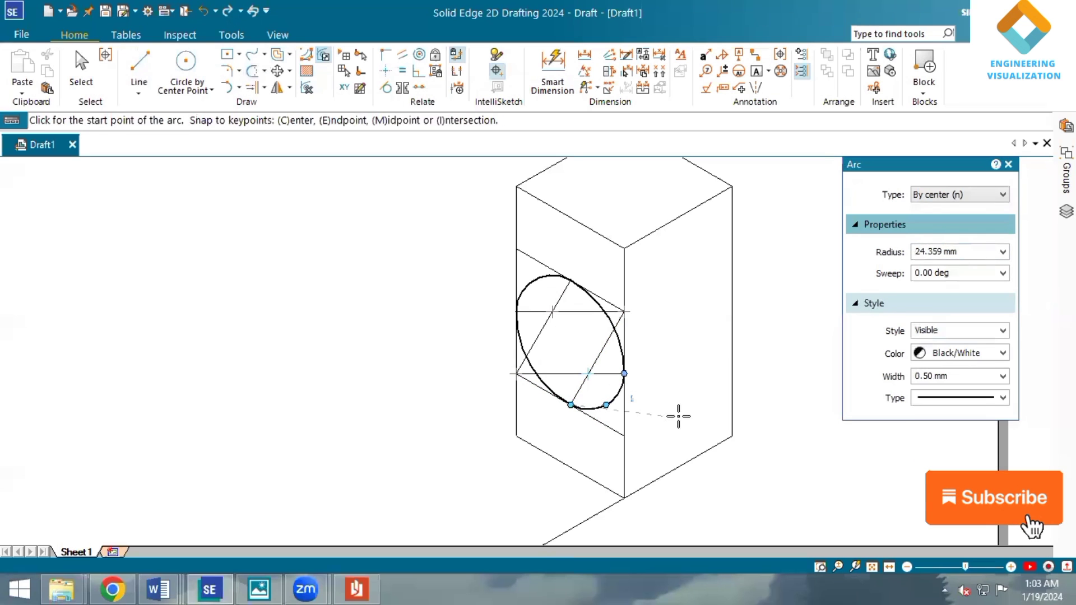
{"action": "left_click", "coordinate": [871, 568]}
{"action": "right_click", "coordinate": [636, 401]}
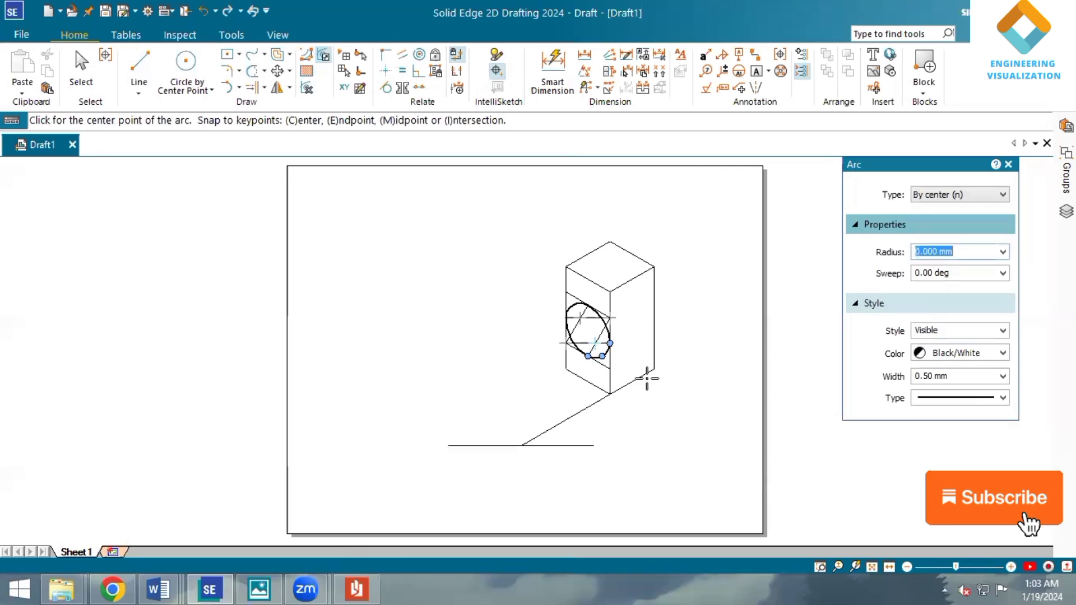
{"action": "scroll", "coordinate": [626, 344], "scroll_direction": "up", "scroll_amount": 2}
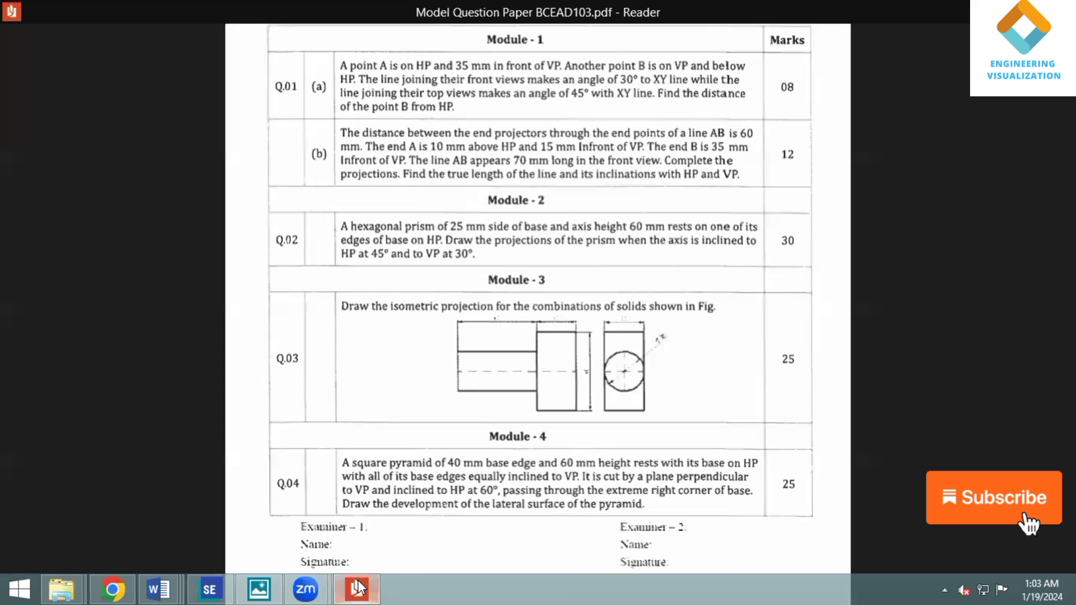
{"action": "left_click", "coordinate": [221, 583]}
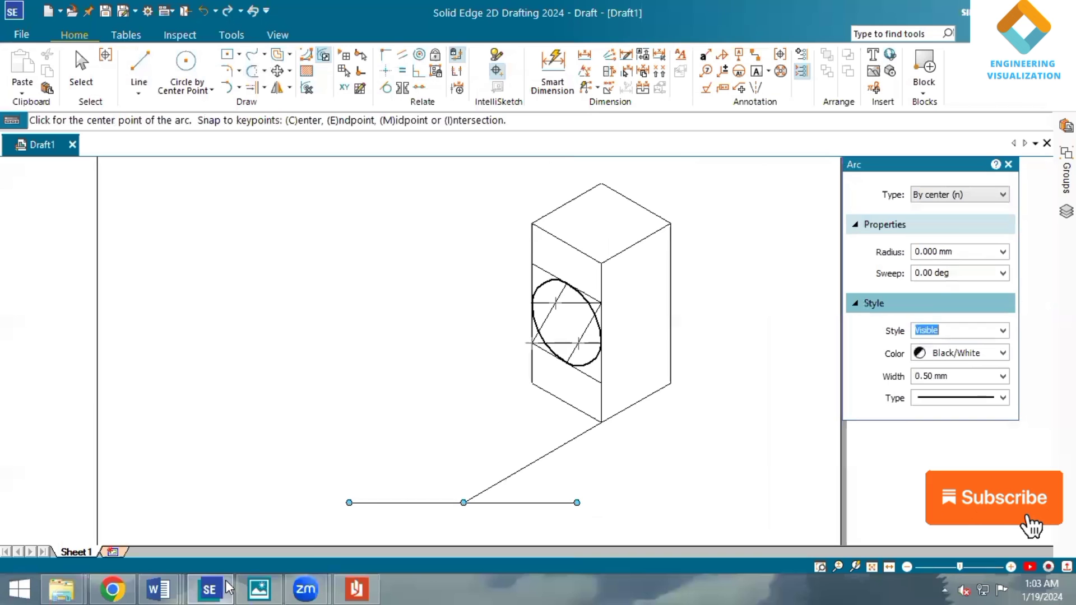
Step: Draw a 60 mm generator line from the ellipse's upper tangent point
{"action": "left_click", "coordinate": [532, 263]}
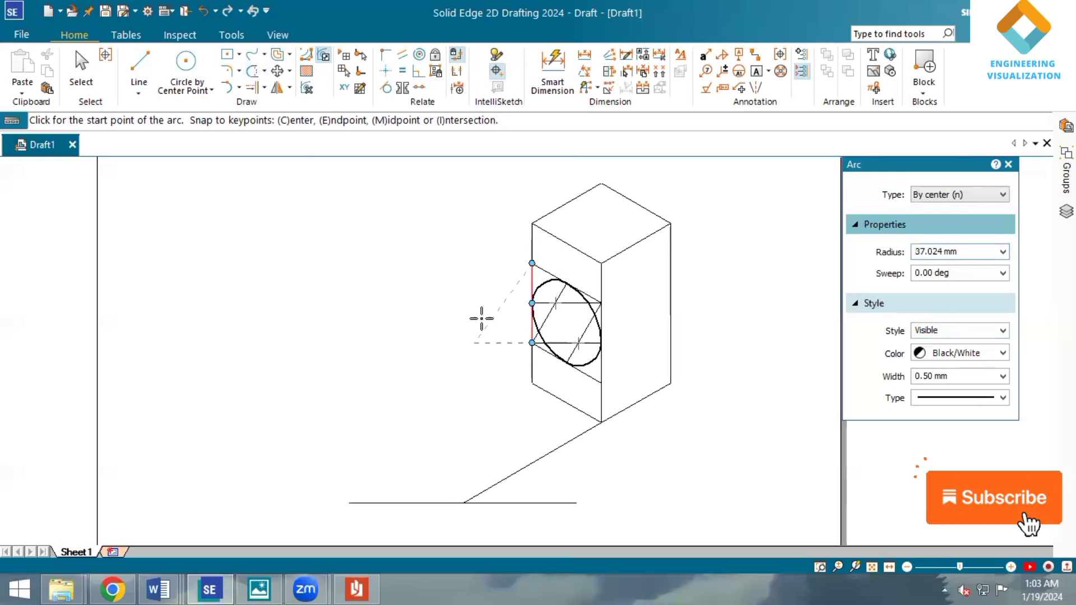
{"action": "left_click", "coordinate": [139, 72]}
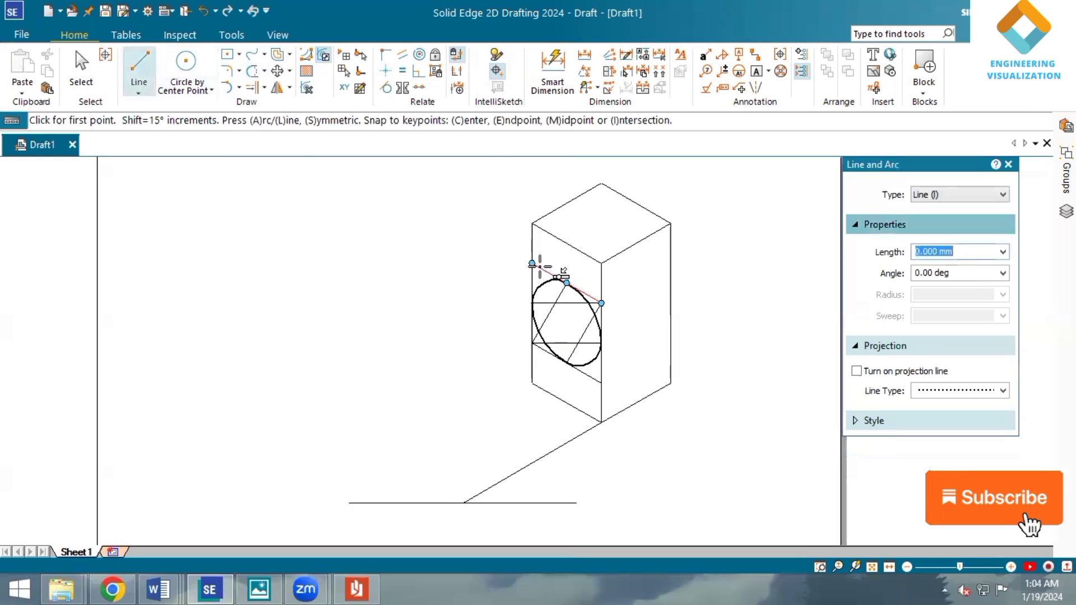
{"action": "left_click", "coordinate": [532, 262]}
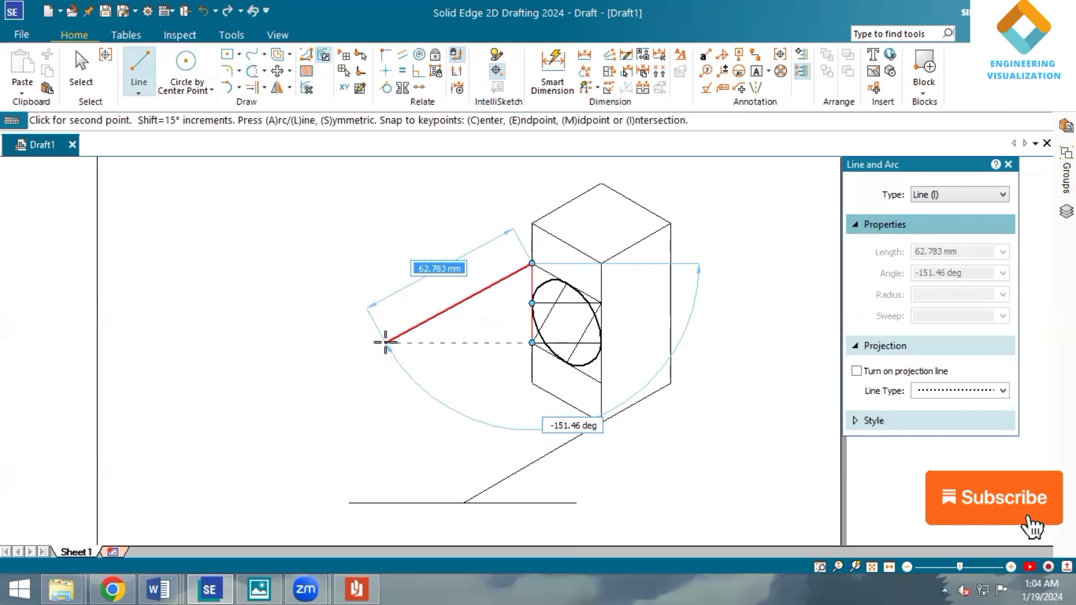
{"action": "type", "text": "60"}
{"action": "key", "text": "Tab"}
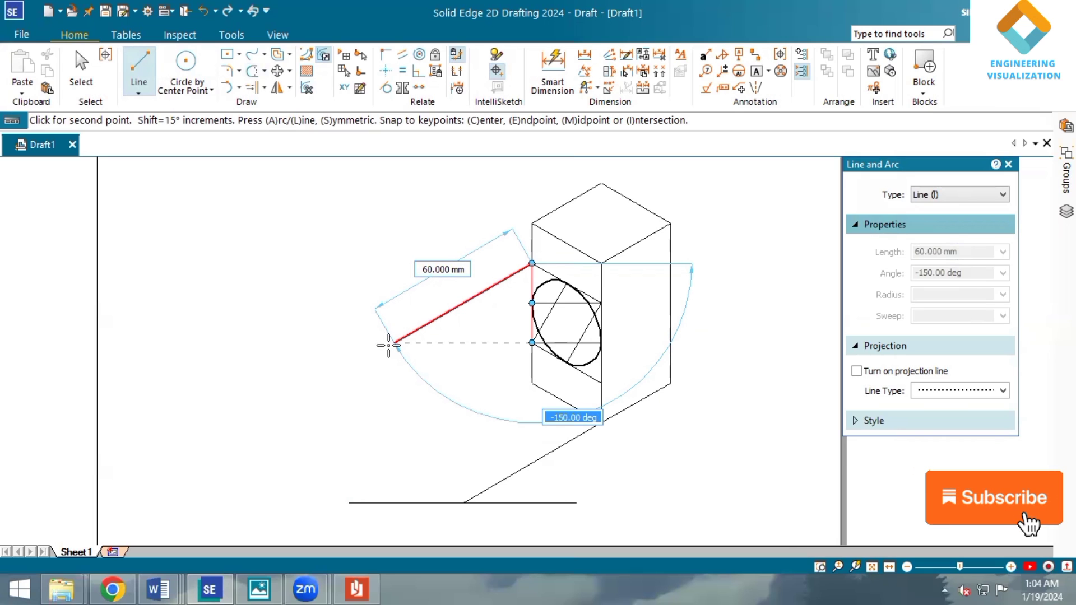
{"action": "key", "text": "Return"}
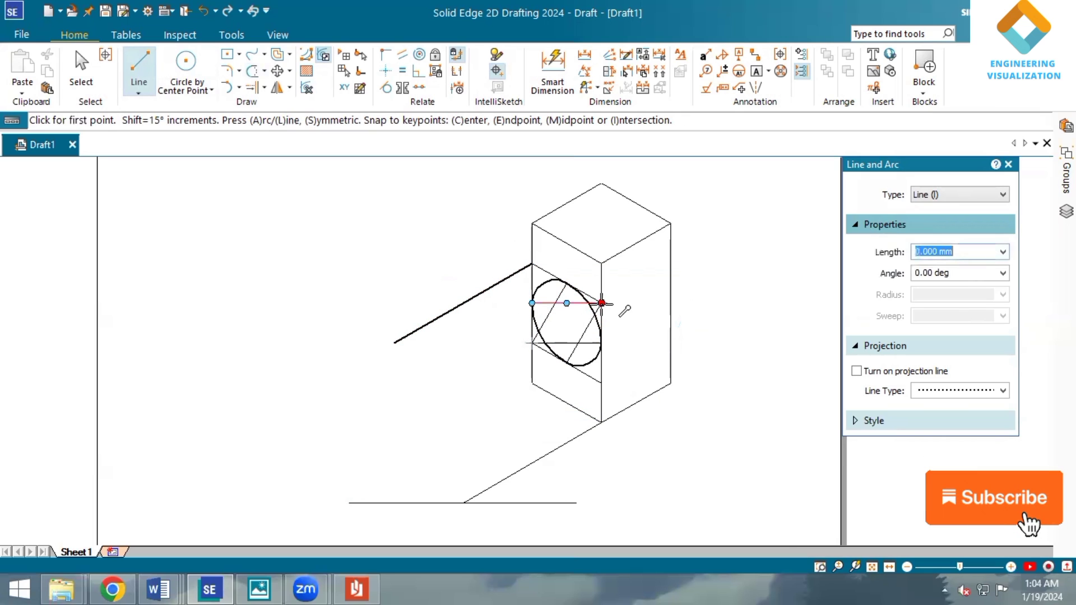
Step: Draw a second 60 mm line from the ellipse's right point
{"action": "left_click", "coordinate": [601, 303]}
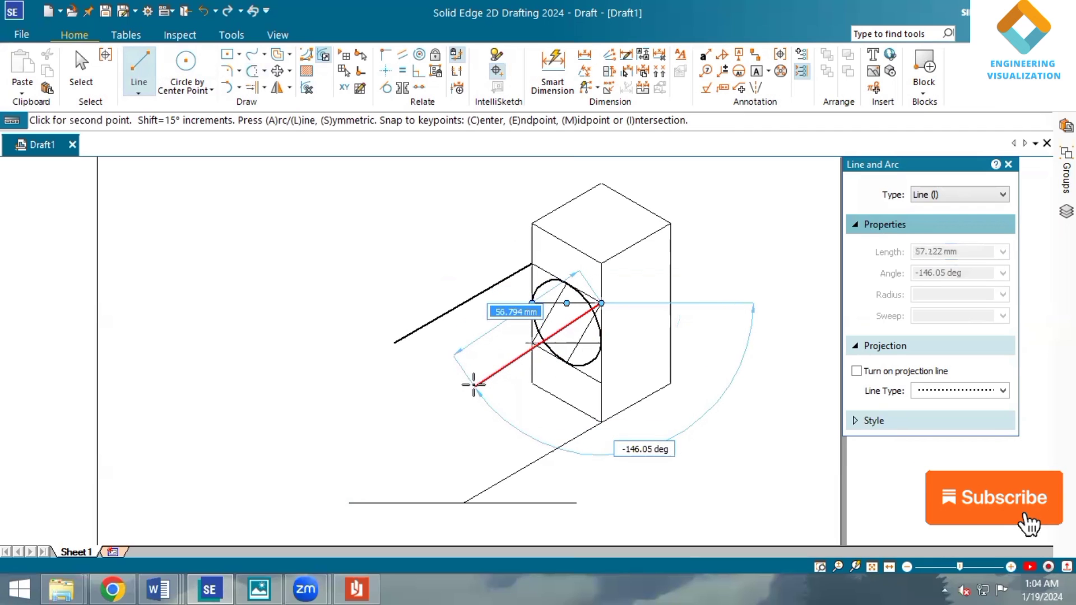
{"action": "type", "text": "60"}
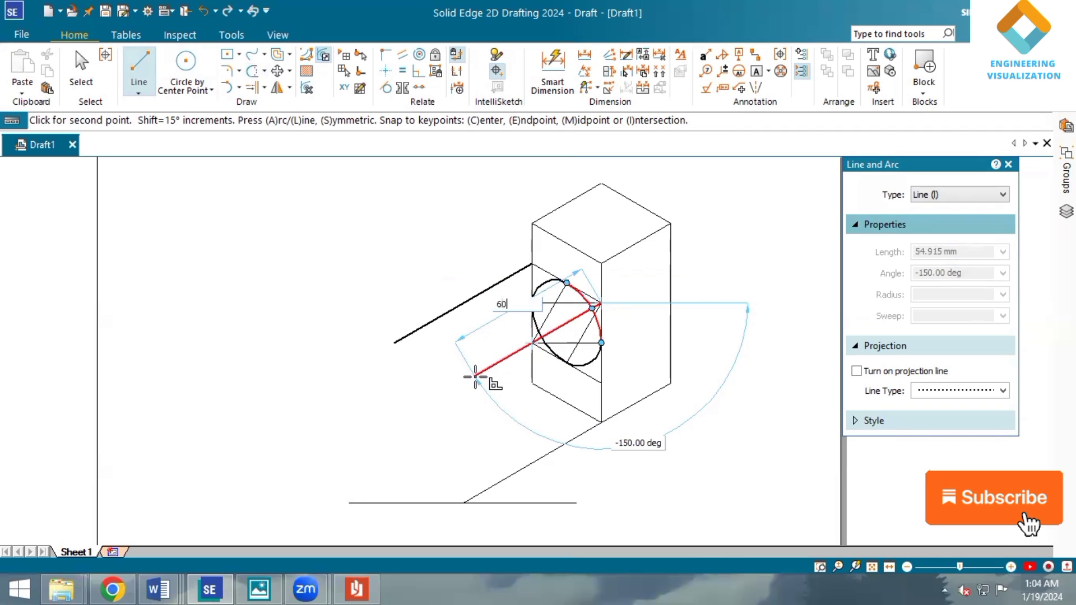
{"action": "key", "text": "Return"}
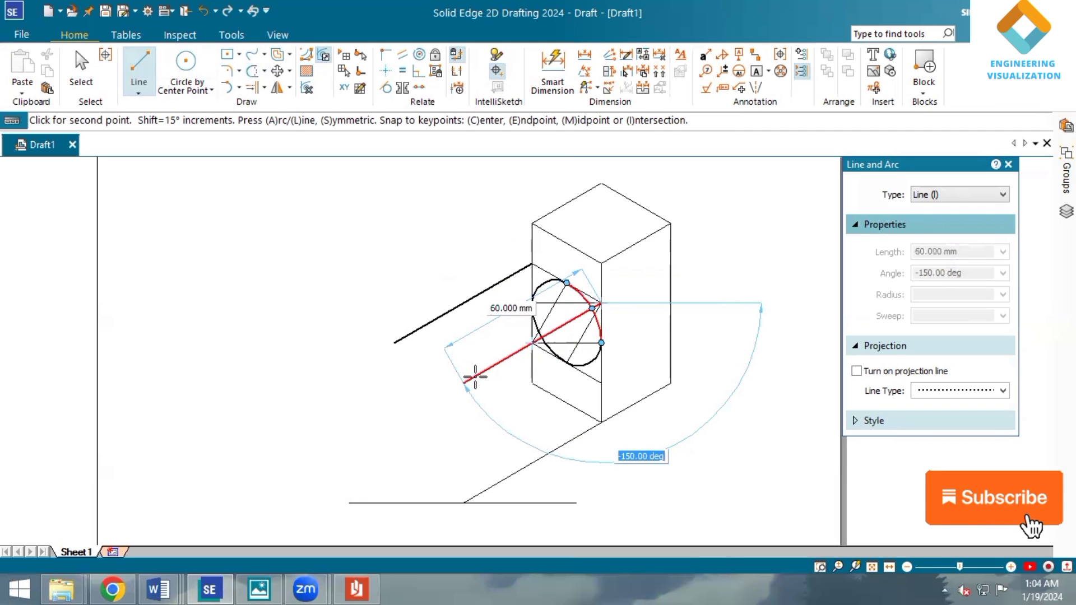
{"action": "left_click", "coordinate": [486, 378]}
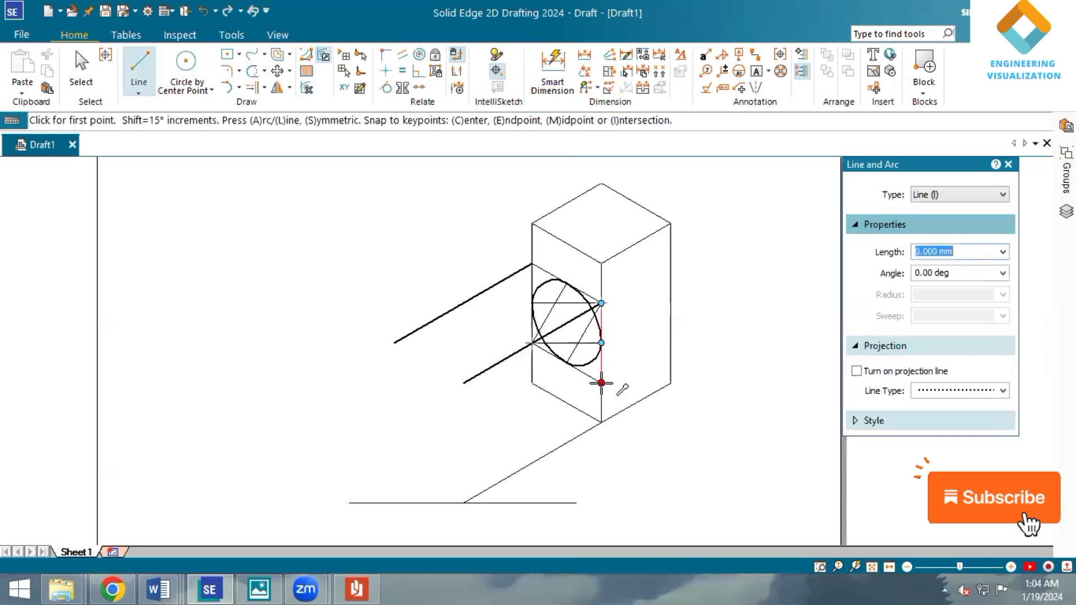
Step: Draw a 60 mm line at -150° from the face's lower edge point
{"action": "left_click", "coordinate": [601, 383]}
{"action": "type", "text": "30"}
{"action": "key", "text": "Return"}
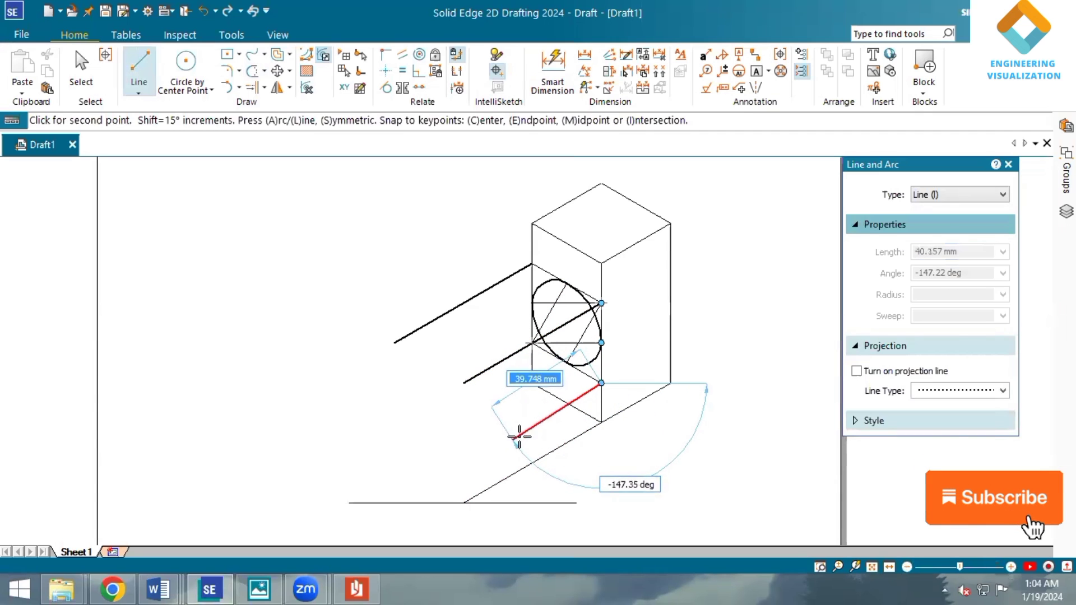
{"action": "type", "text": "60"}
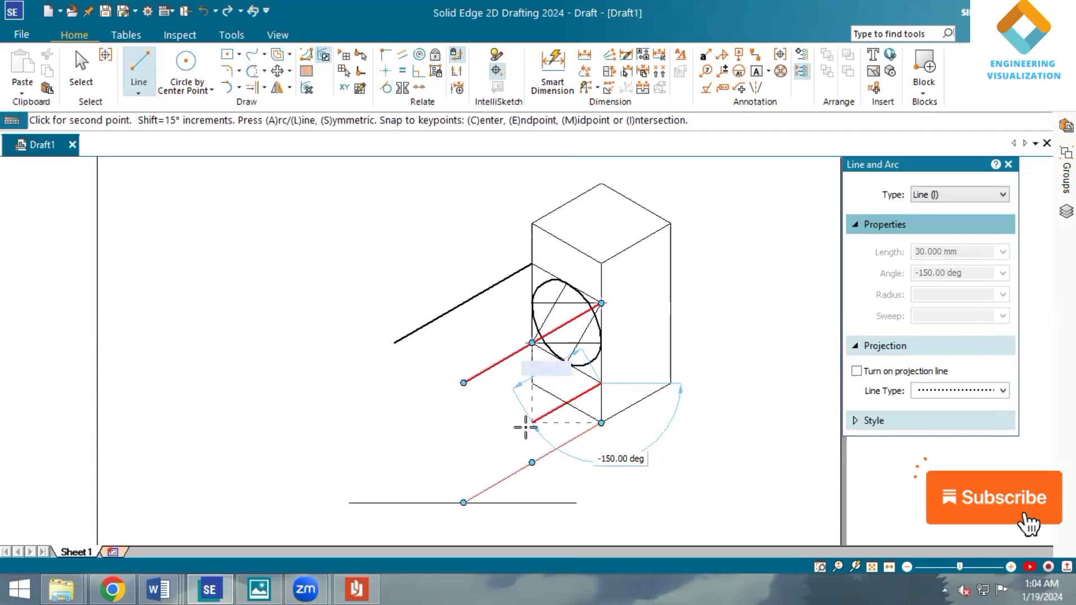
{"action": "key", "text": "Tab"}
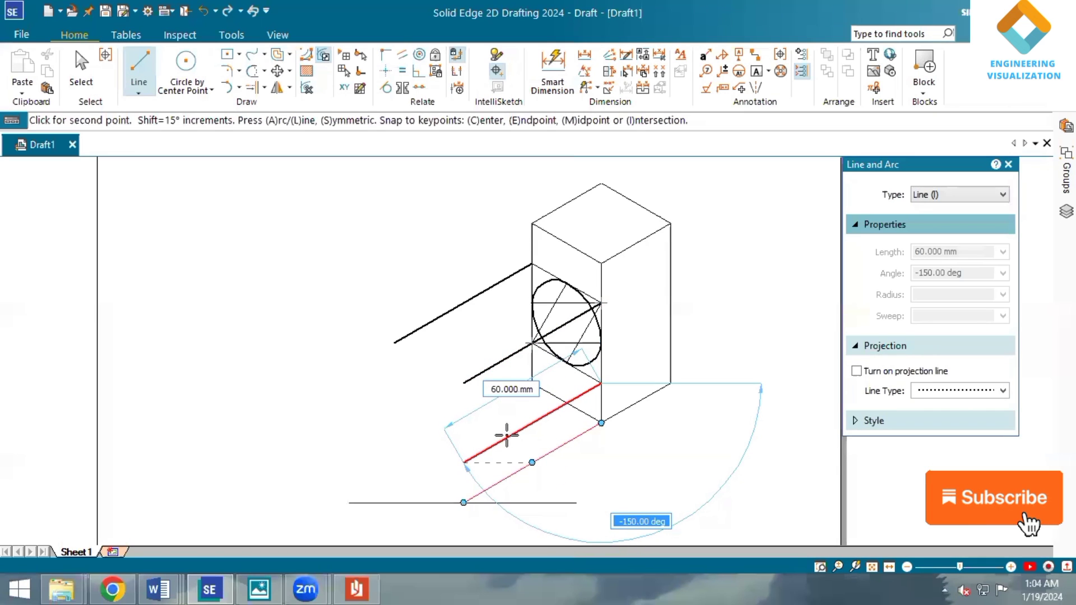
{"action": "left_click", "coordinate": [461, 464]}
{"action": "right_click", "coordinate": [521, 402]}
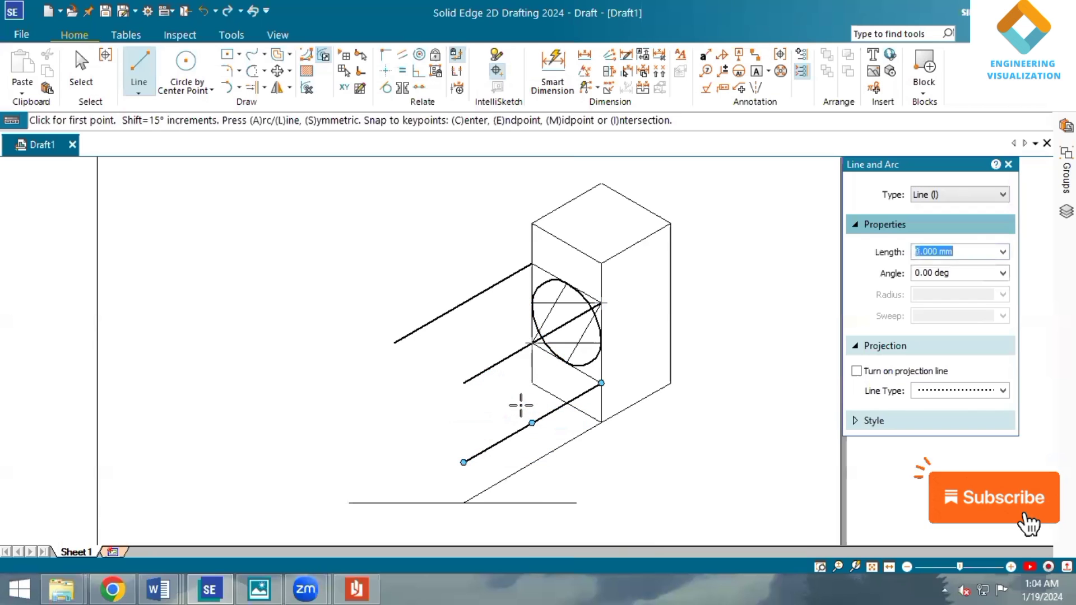
Step: Draw a 60 mm line at -150° from the vertical edge's midpoint
{"action": "left_click", "coordinate": [531, 344]}
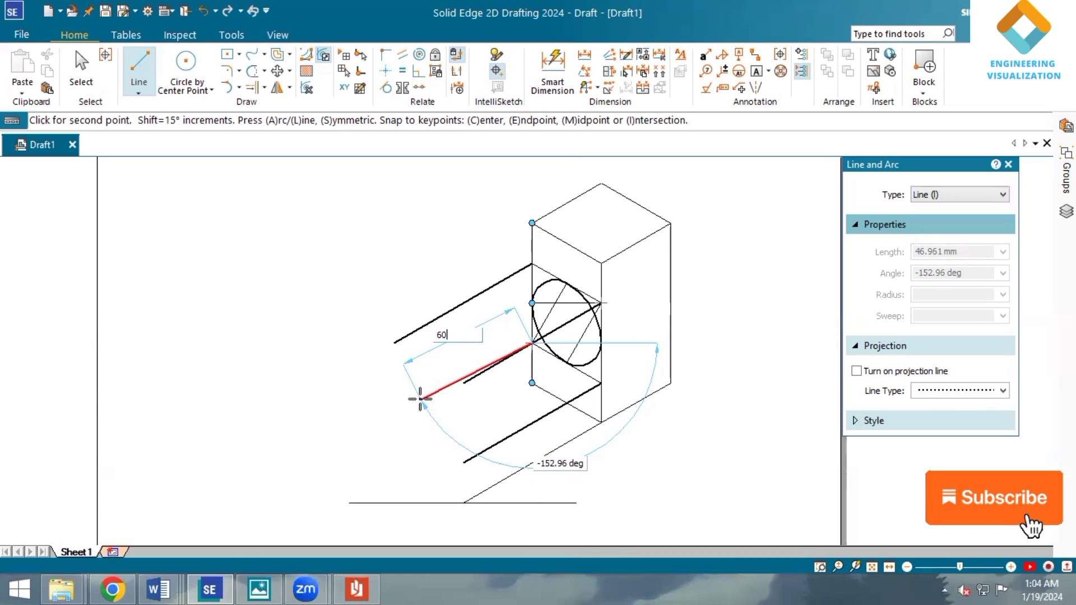
{"action": "type", "text": "60"}
{"action": "key", "text": "Tab"}
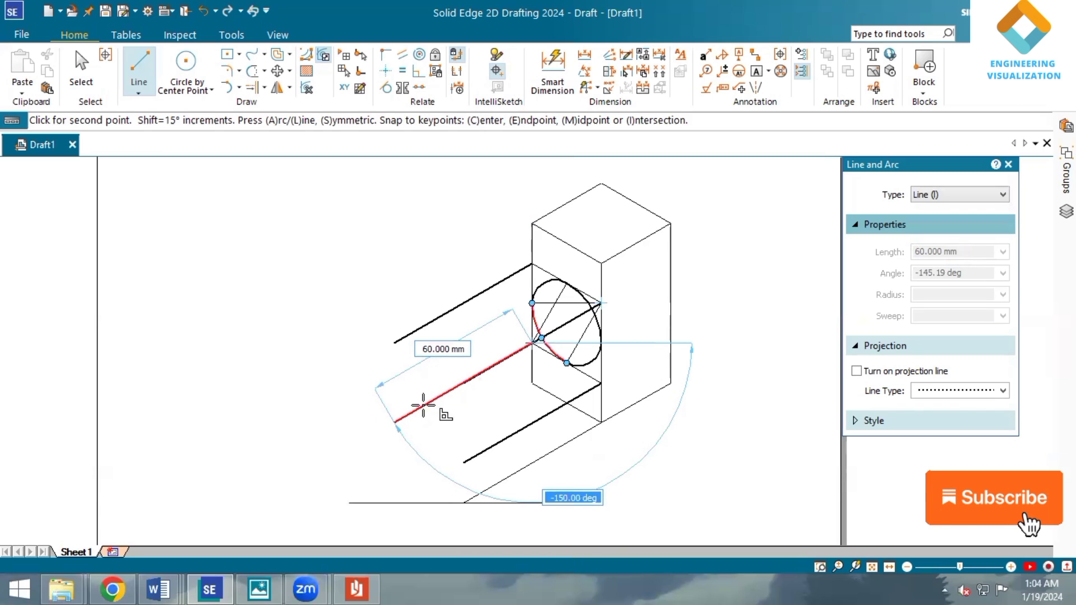
{"action": "left_click", "coordinate": [421, 403]}
{"action": "right_click", "coordinate": [474, 398]}
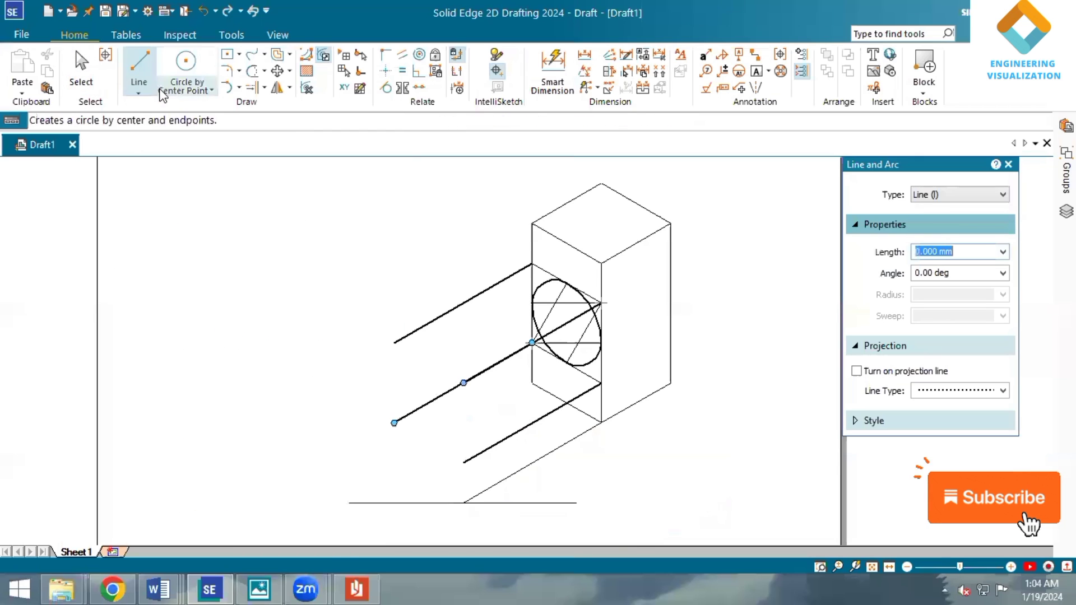
Step: Draw the closed 30 mm rhombus end face with edges at -30°, vertical and 150°
{"action": "left_click", "coordinate": [984, 421]}
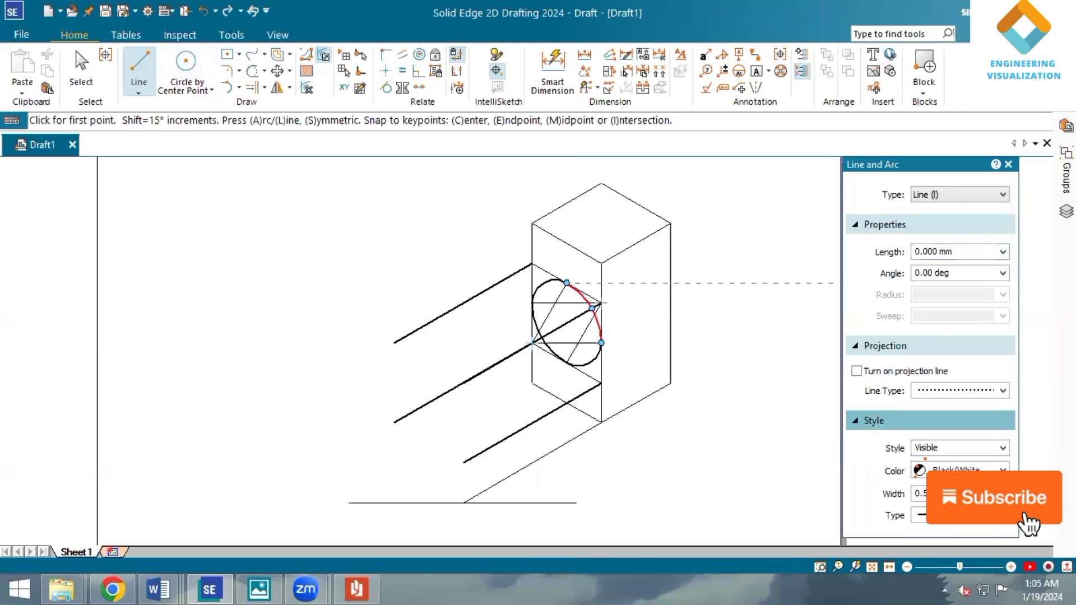
{"action": "left_click", "coordinate": [394, 343]}
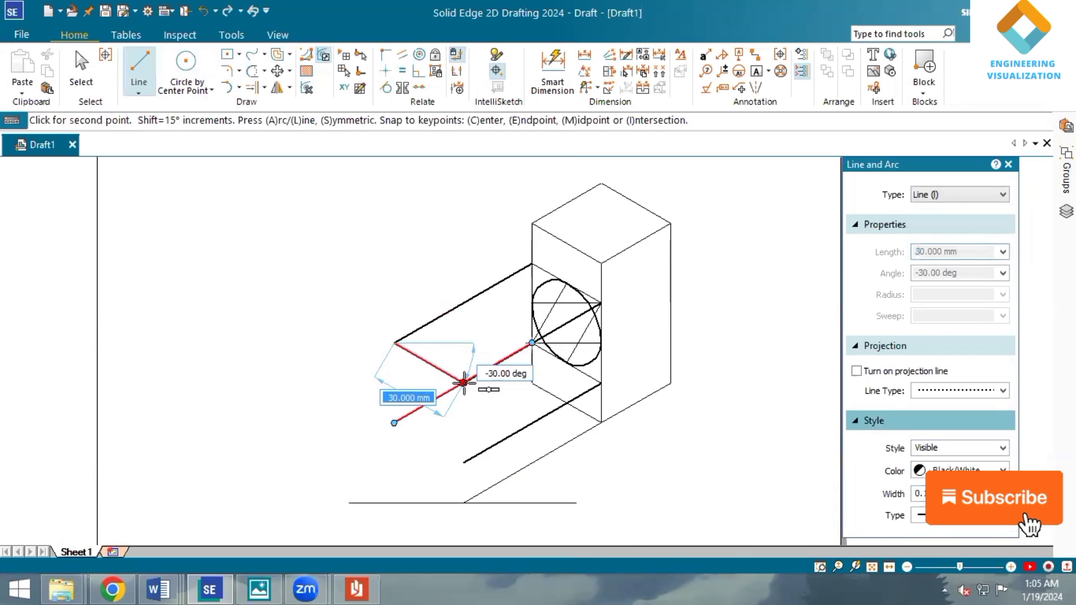
{"action": "left_click", "coordinate": [465, 382]}
{"action": "left_click", "coordinate": [464, 463]}
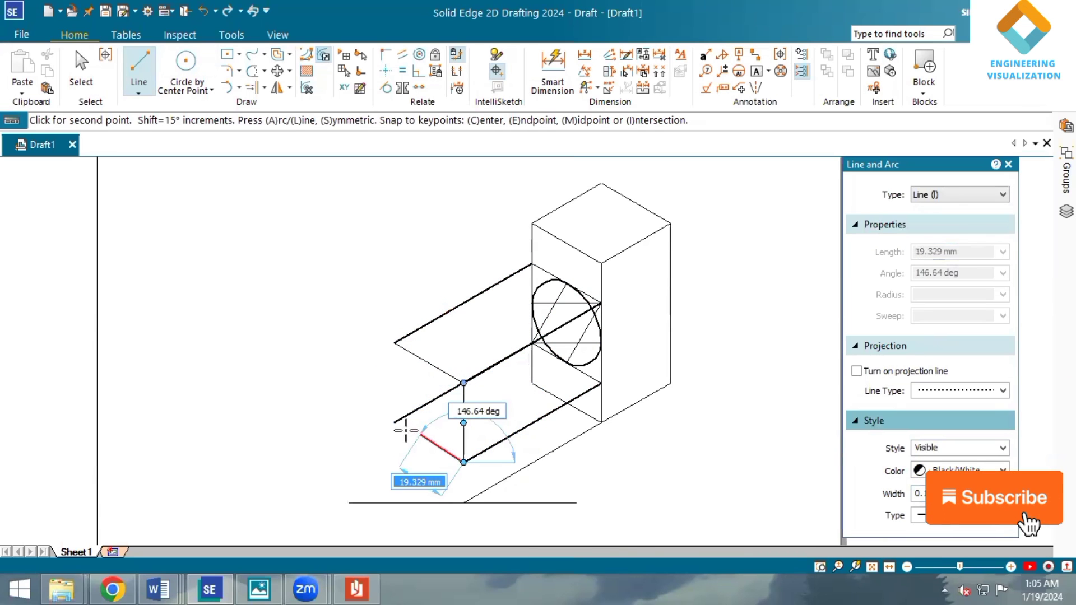
{"action": "left_click", "coordinate": [394, 421]}
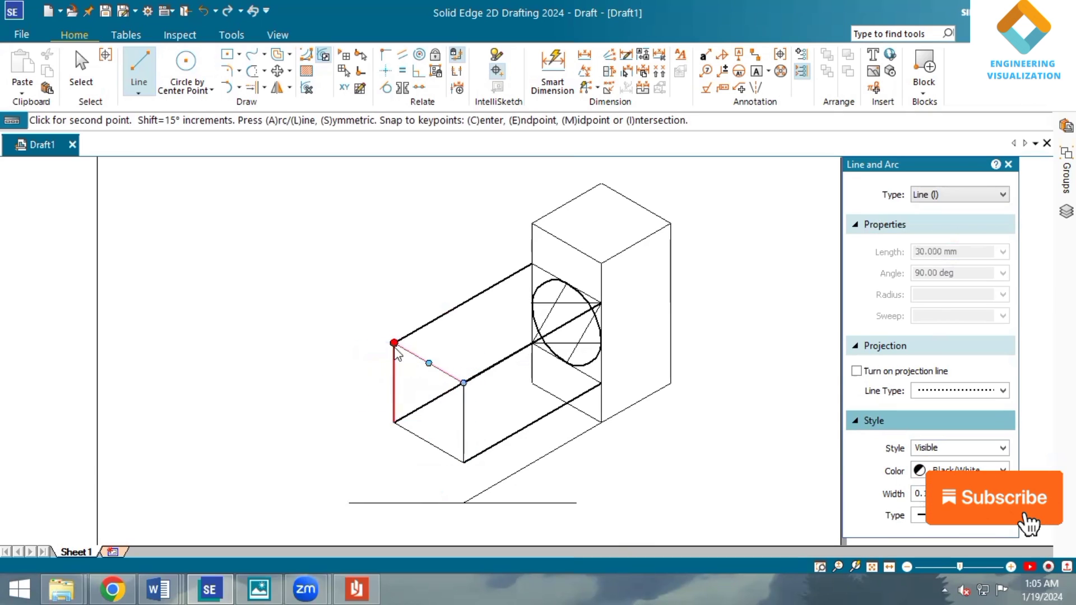
{"action": "left_click", "coordinate": [394, 342]}
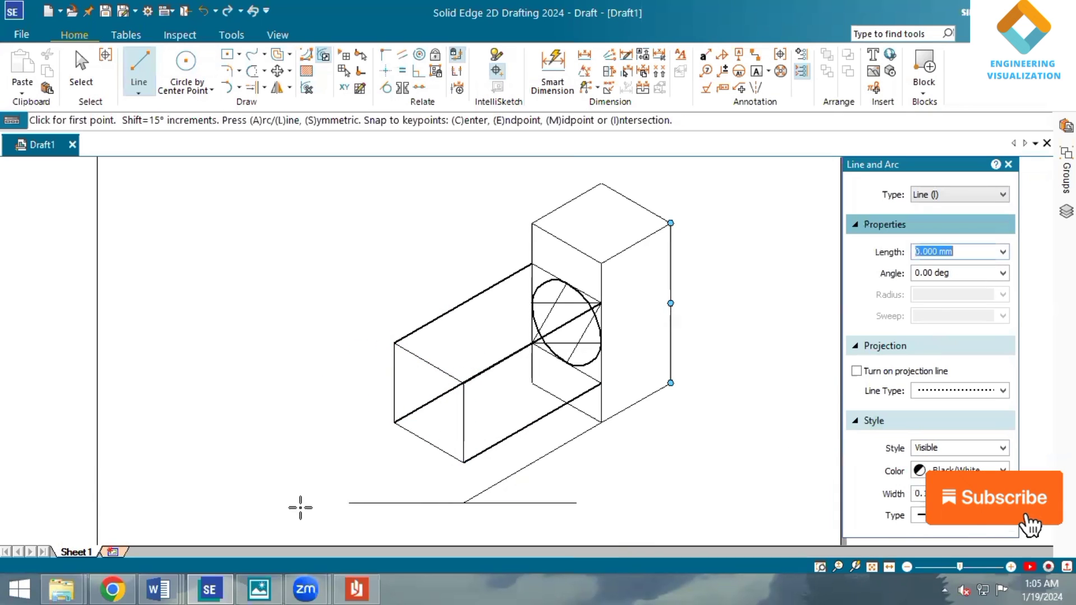
Step: Add the 60°, horizontal and -120° four-centre construction lines inside the end face
{"action": "left_click", "coordinate": [395, 420]}
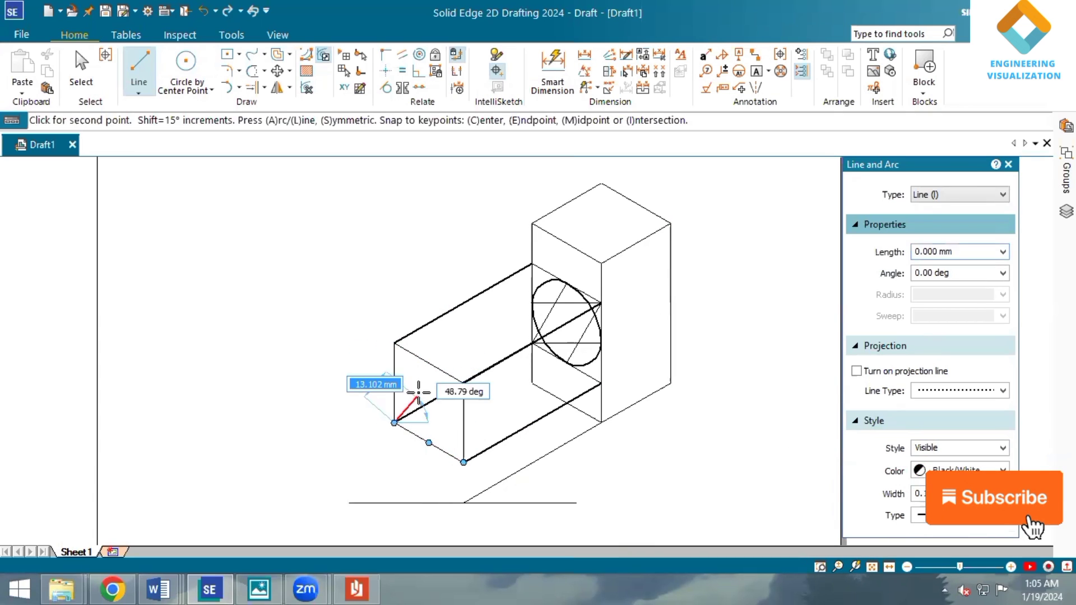
{"action": "left_click", "coordinate": [430, 364]}
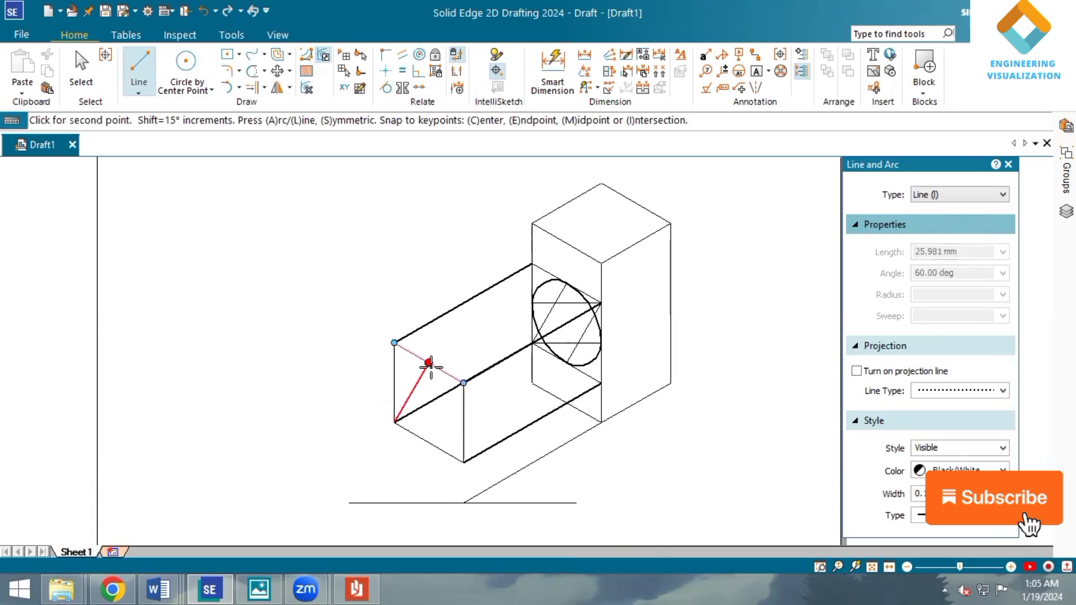
{"action": "left_click", "coordinate": [395, 422]}
{"action": "left_click", "coordinate": [464, 423]}
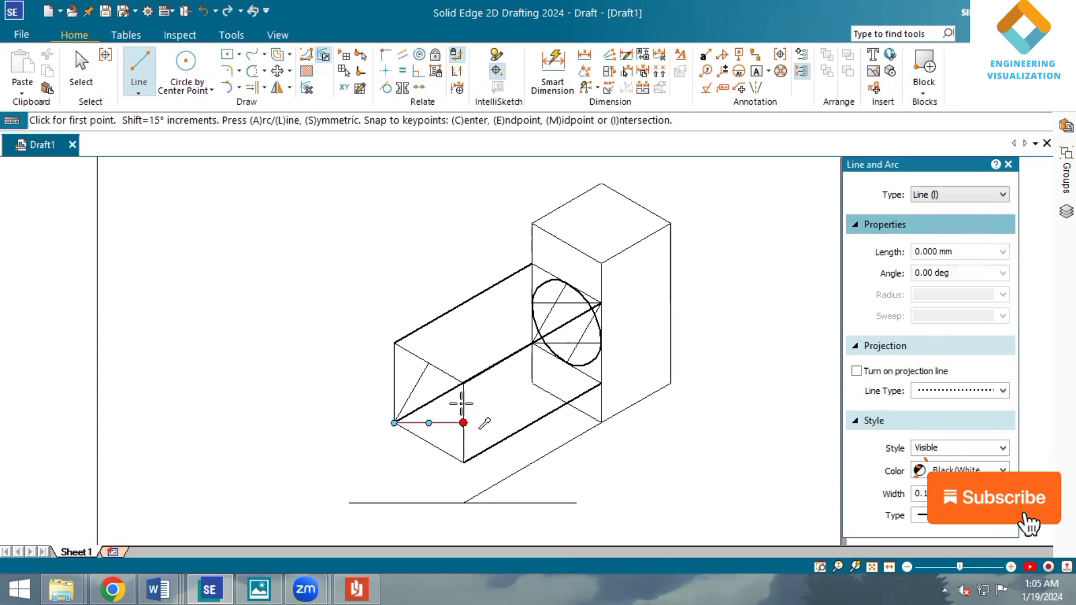
{"action": "left_click", "coordinate": [464, 383]}
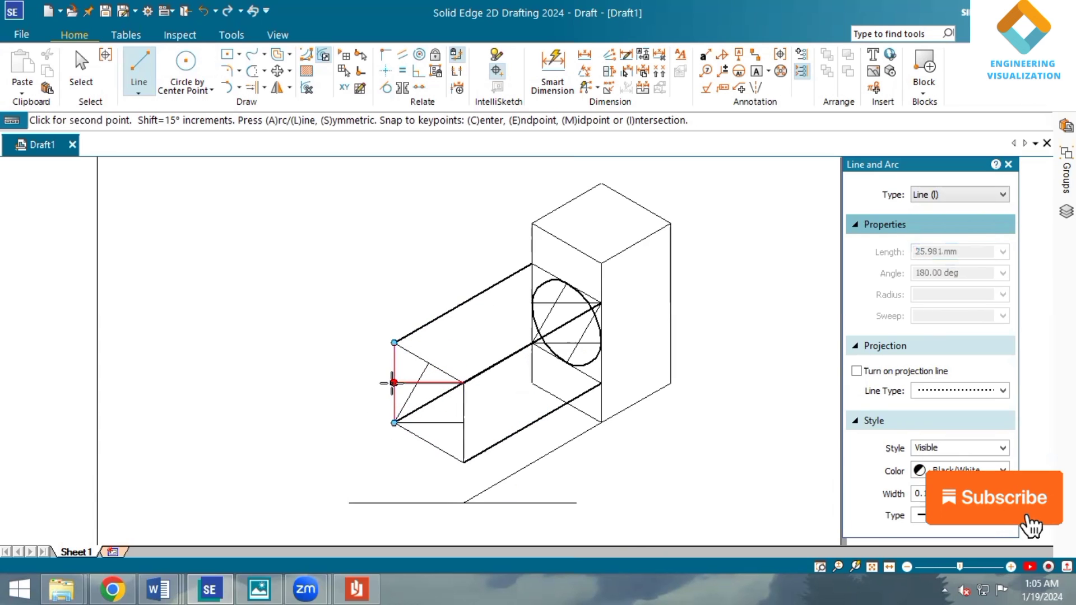
{"action": "left_click", "coordinate": [394, 383]}
{"action": "left_click", "coordinate": [464, 383]}
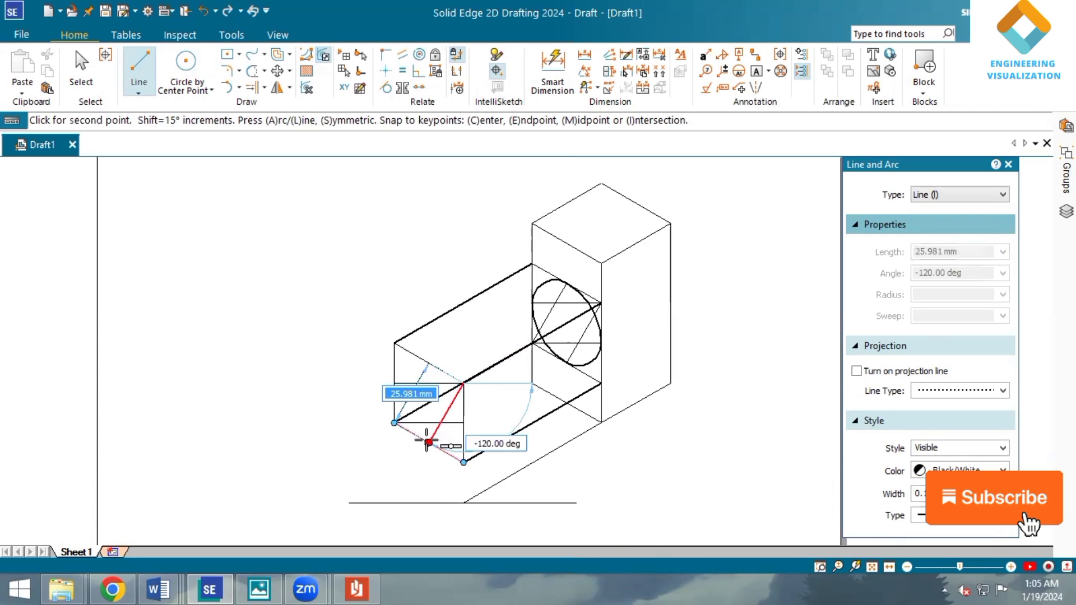
{"action": "left_click", "coordinate": [429, 443]}
{"action": "left_click", "coordinate": [394, 422]}
{"action": "left_click", "coordinate": [429, 363]}
Step: Switch to Arc by Center Point with a 0.50 mm line width
{"action": "left_click", "coordinate": [239, 88]}
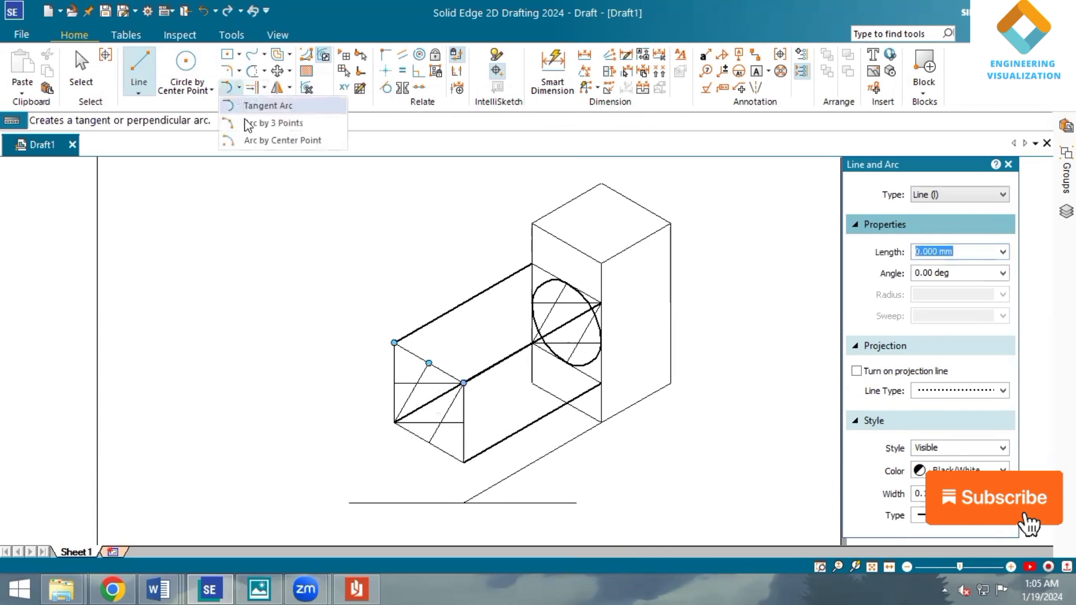
{"action": "left_click", "coordinate": [247, 141]}
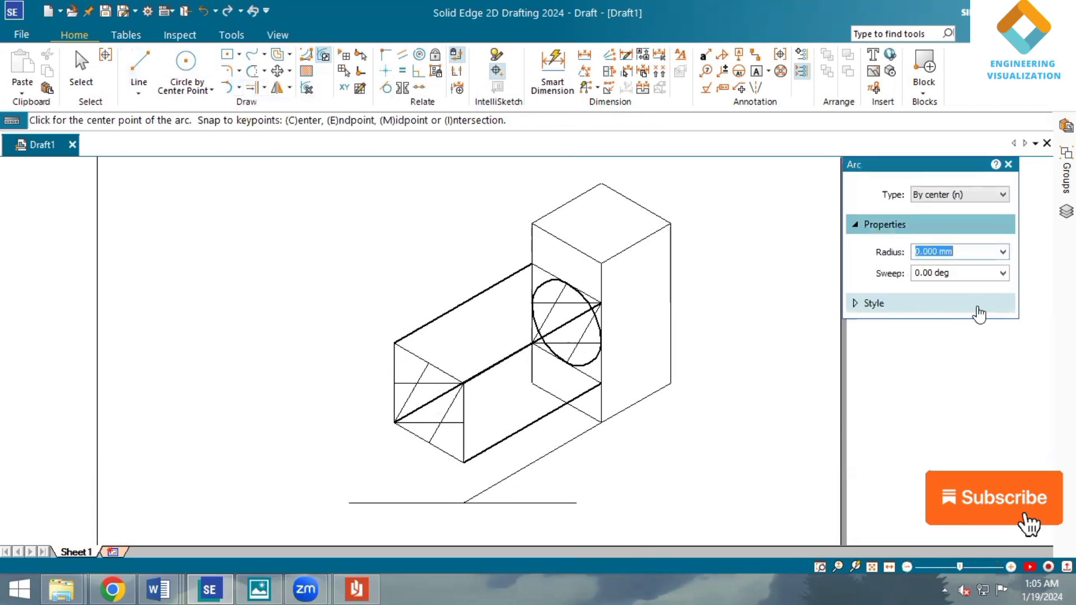
{"action": "left_click", "coordinate": [979, 314]}
{"action": "left_click", "coordinate": [1003, 377]}
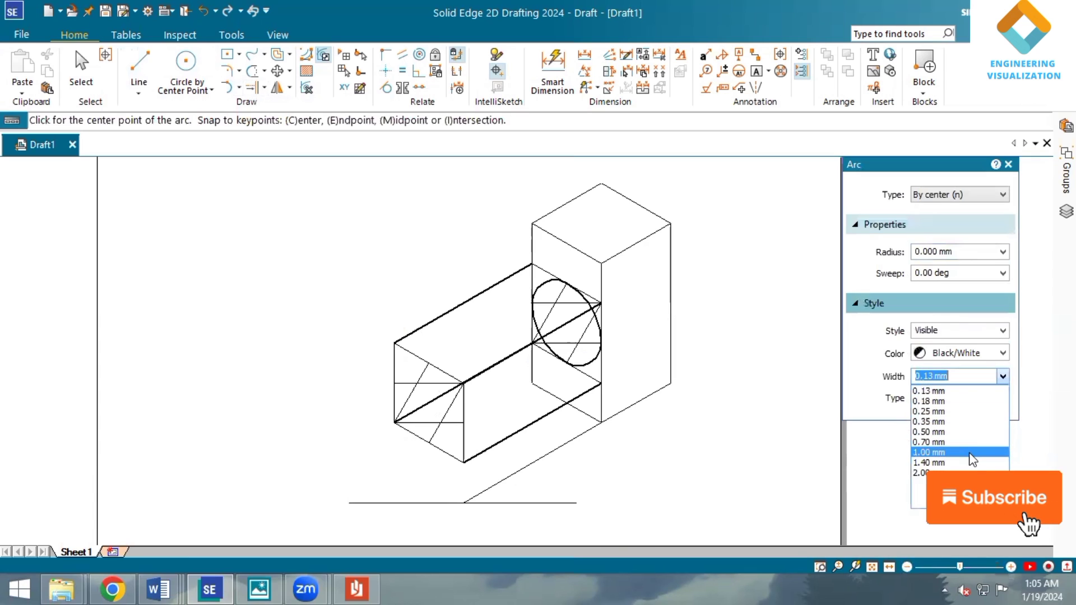
{"action": "left_click", "coordinate": [973, 429]}
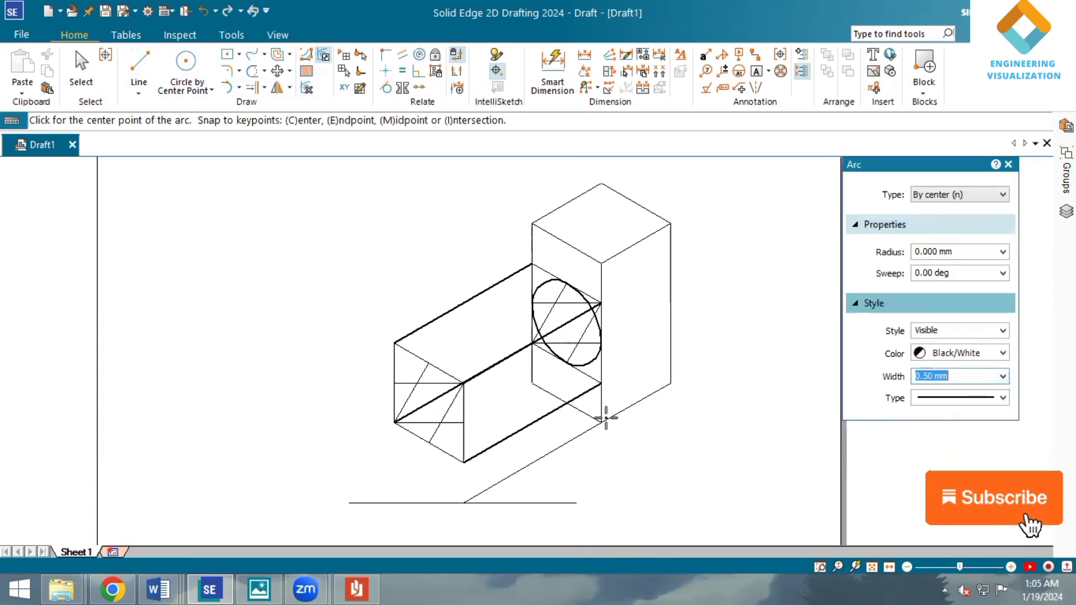
Step: Draw the two large arcs of the end-face ellipse from the rhombus corners
{"action": "left_click", "coordinate": [395, 423]}
{"action": "left_click", "coordinate": [428, 363]}
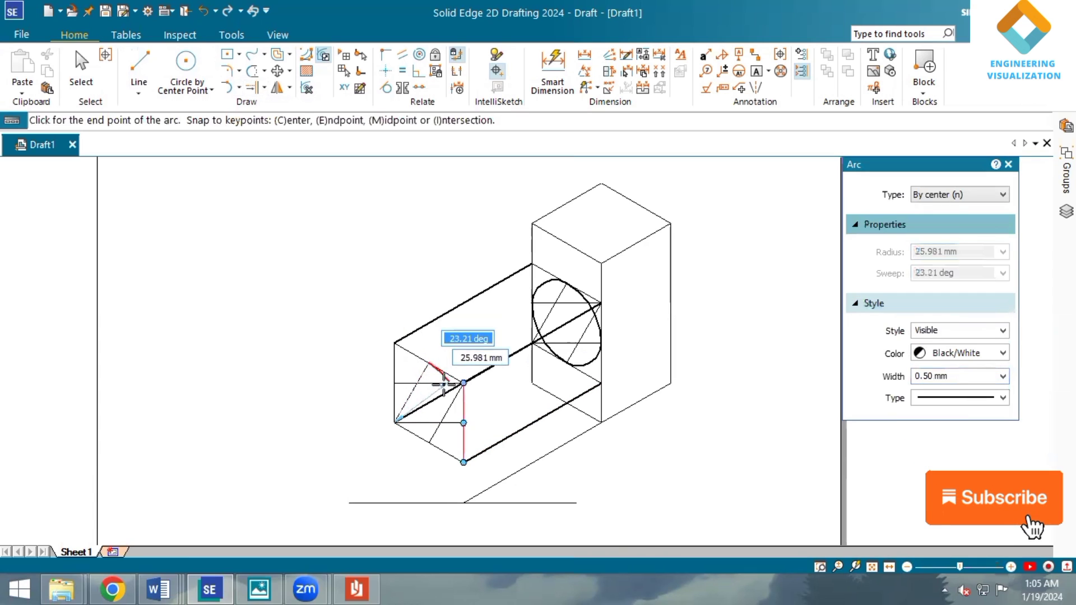
{"action": "left_click", "coordinate": [463, 422]}
{"action": "left_click", "coordinate": [413, 383]}
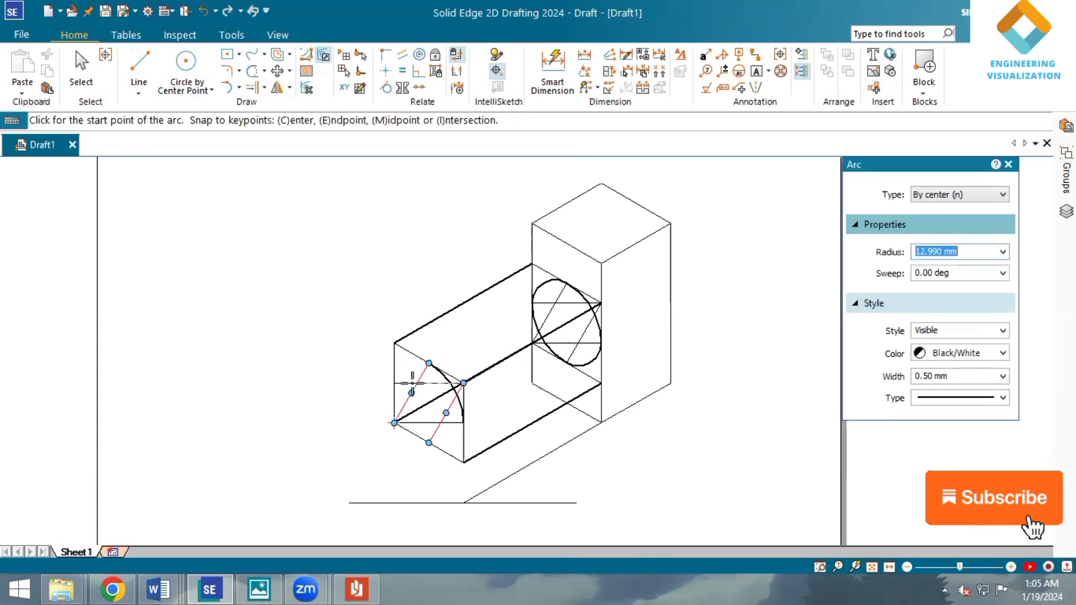
{"action": "left_click", "coordinate": [395, 383]}
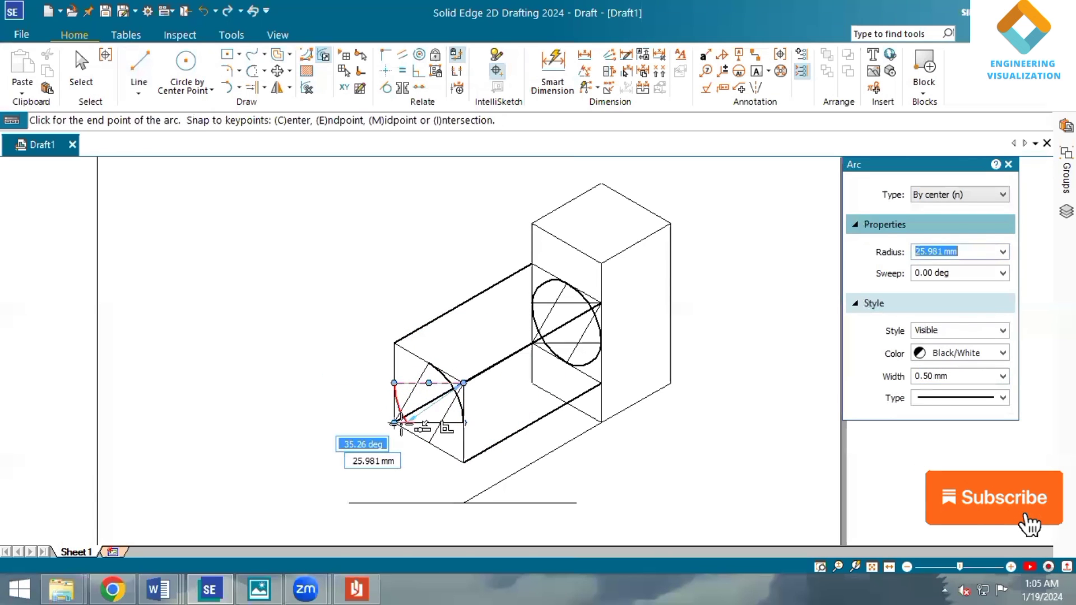
{"action": "left_click", "coordinate": [426, 444]}
Step: Draw the two small arcs completing the four-centre ellipse, then fit the sheet in view
{"action": "left_click", "coordinate": [429, 364]}
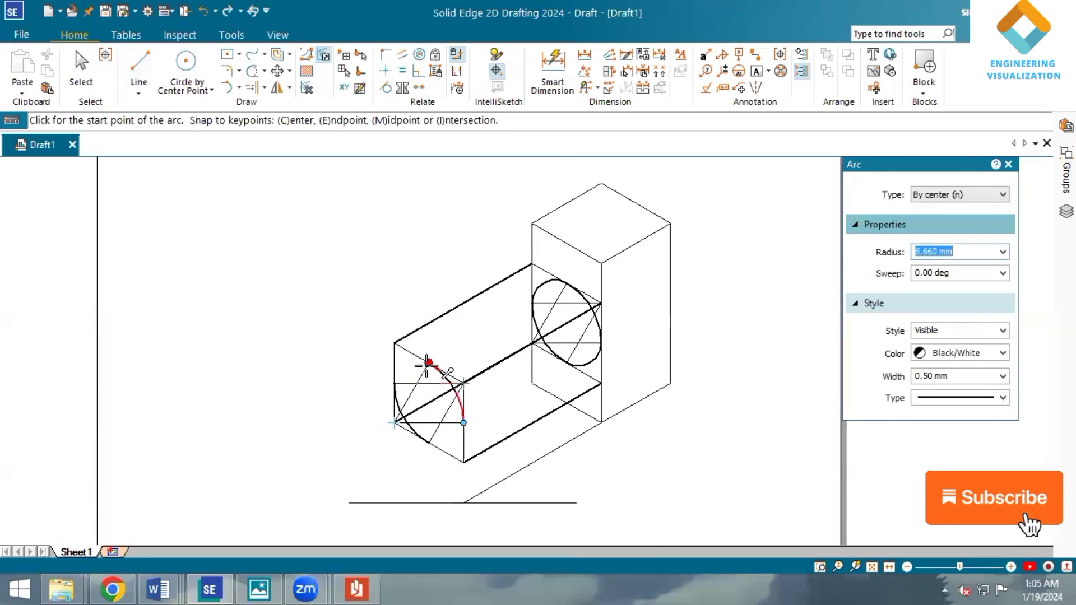
{"action": "left_click", "coordinate": [395, 343]}
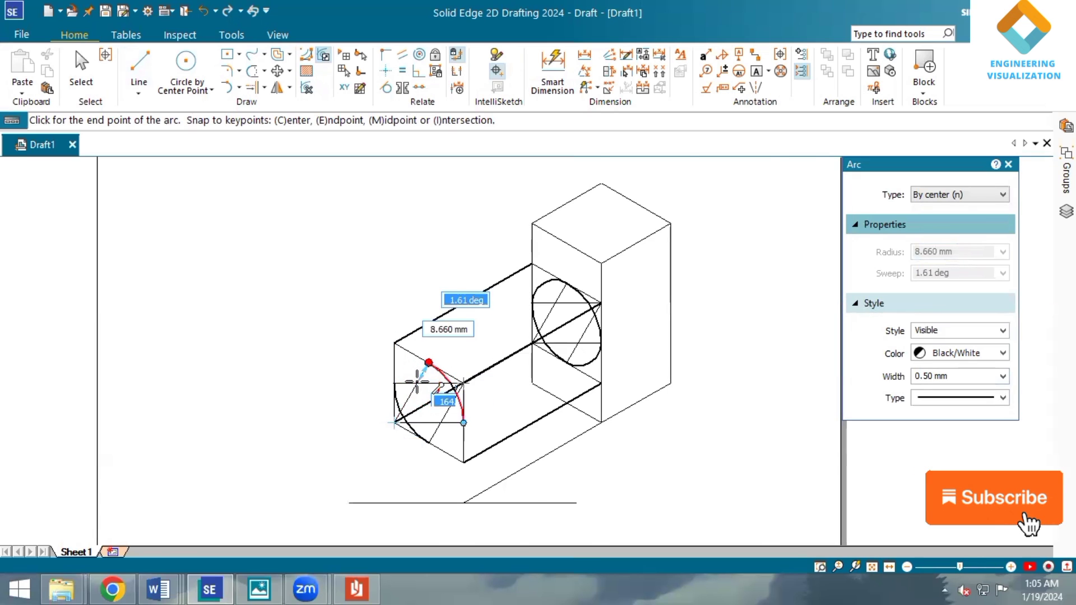
{"action": "scroll", "coordinate": [418, 380], "scroll_direction": "up", "scroll_amount": 3}
{"action": "right_click", "coordinate": [418, 380]}
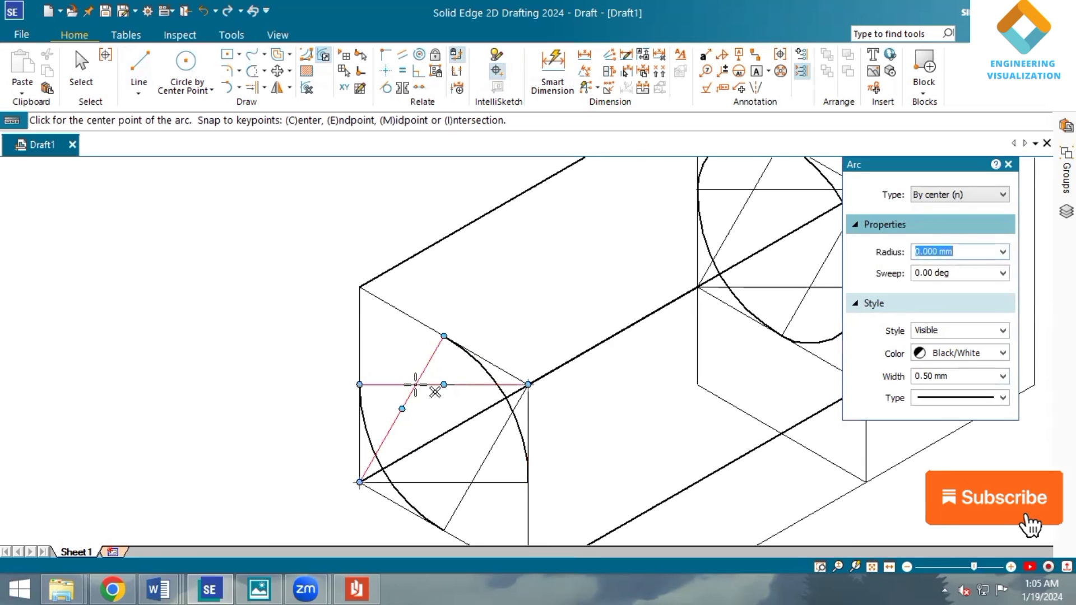
{"action": "left_click", "coordinate": [360, 482]}
{"action": "left_click", "coordinate": [442, 337]}
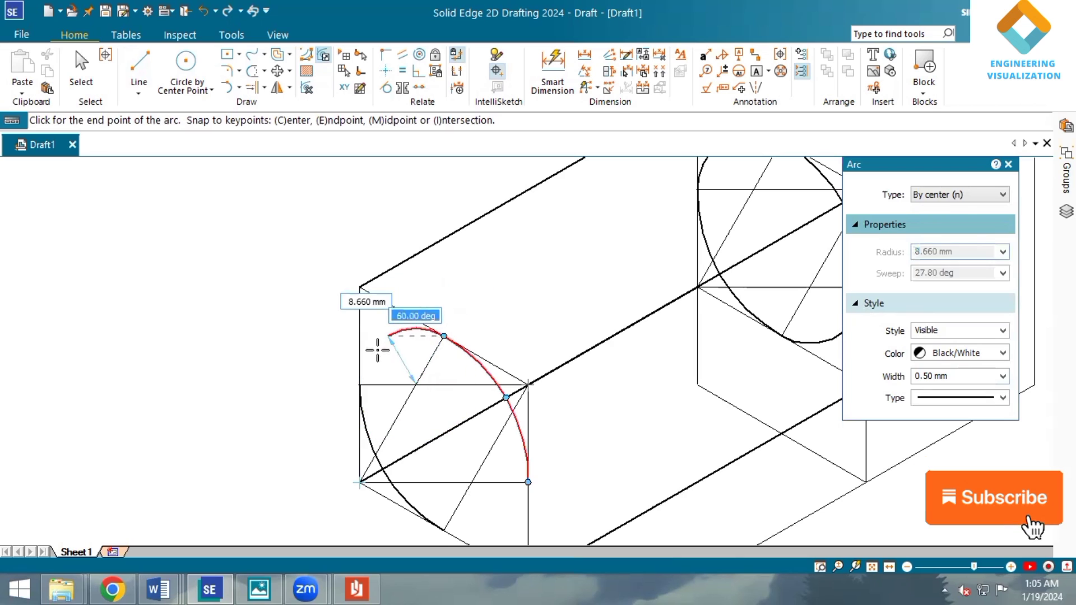
{"action": "left_click", "coordinate": [366, 381]}
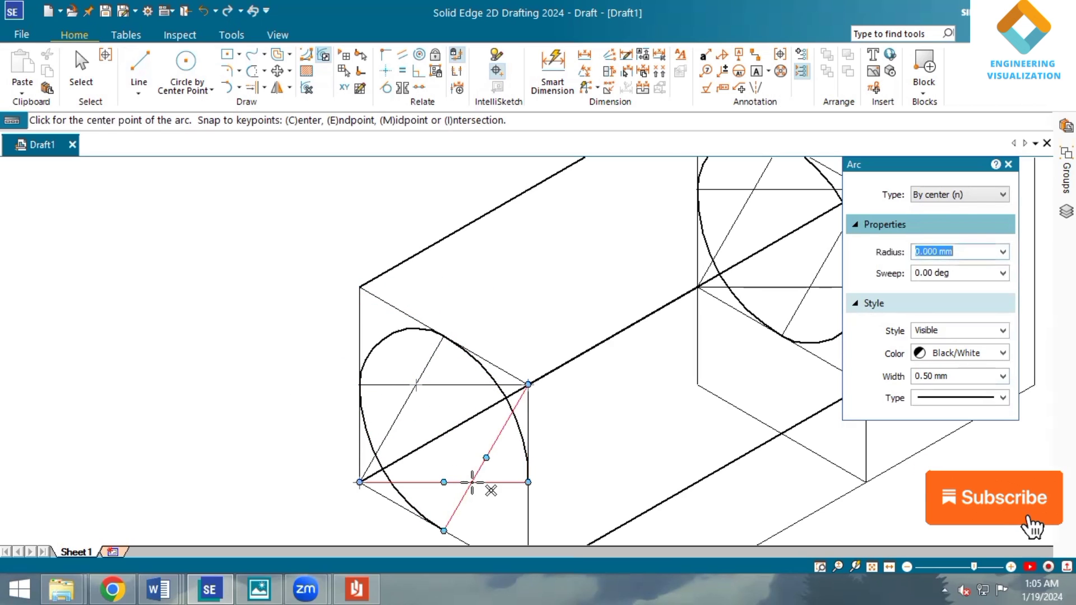
{"action": "left_click", "coordinate": [473, 482]}
{"action": "left_click", "coordinate": [528, 482]}
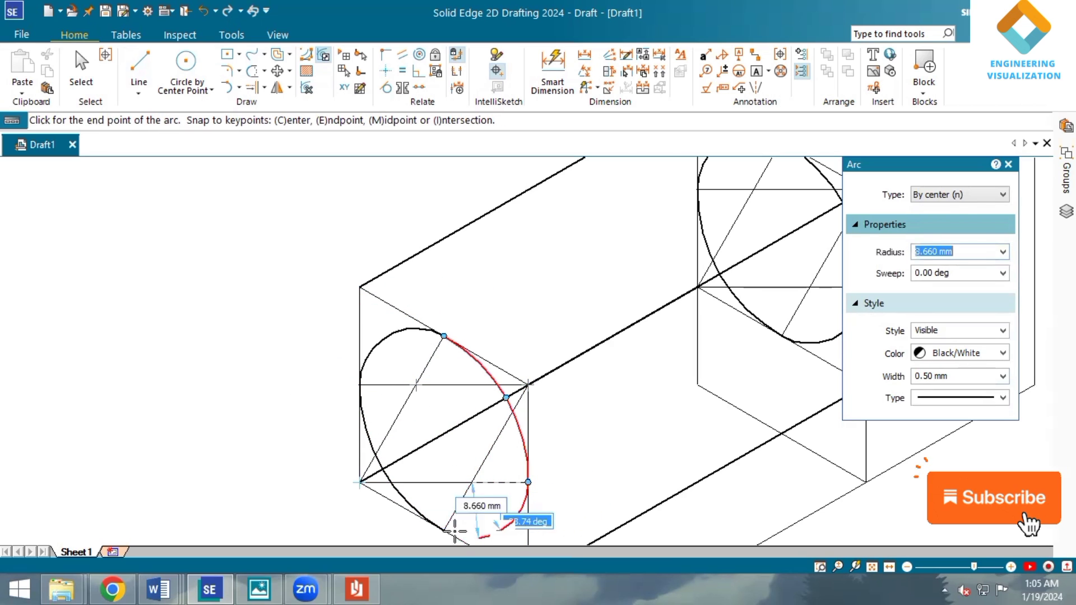
{"action": "left_click", "coordinate": [631, 523]}
{"action": "left_click", "coordinate": [873, 566]}
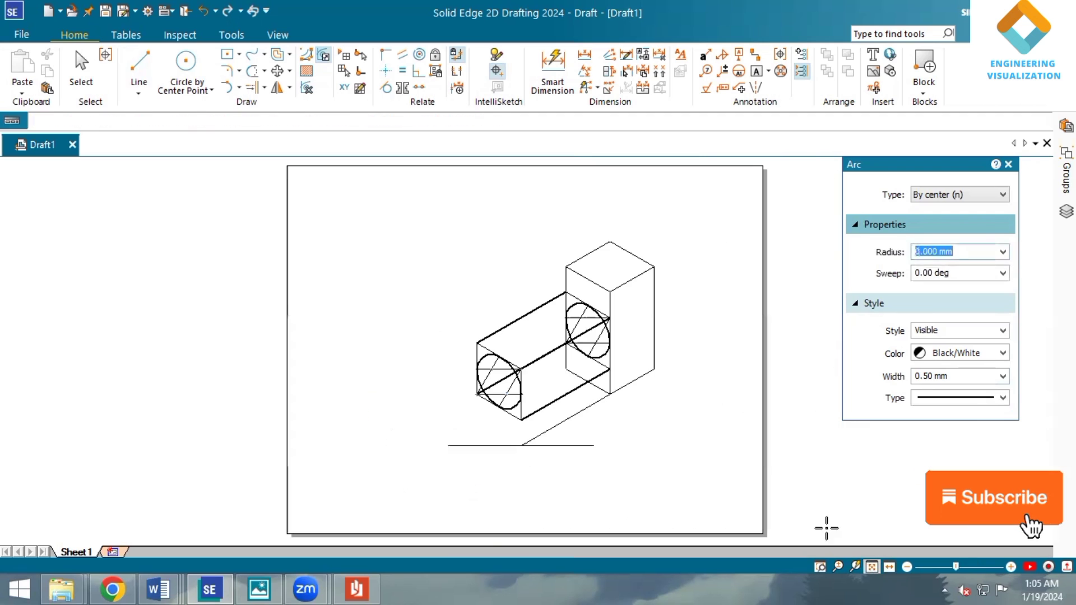
Step: Move the top edge line through the ellipse centres and delete the line to the box bottom
{"action": "key", "text": "Escape"}
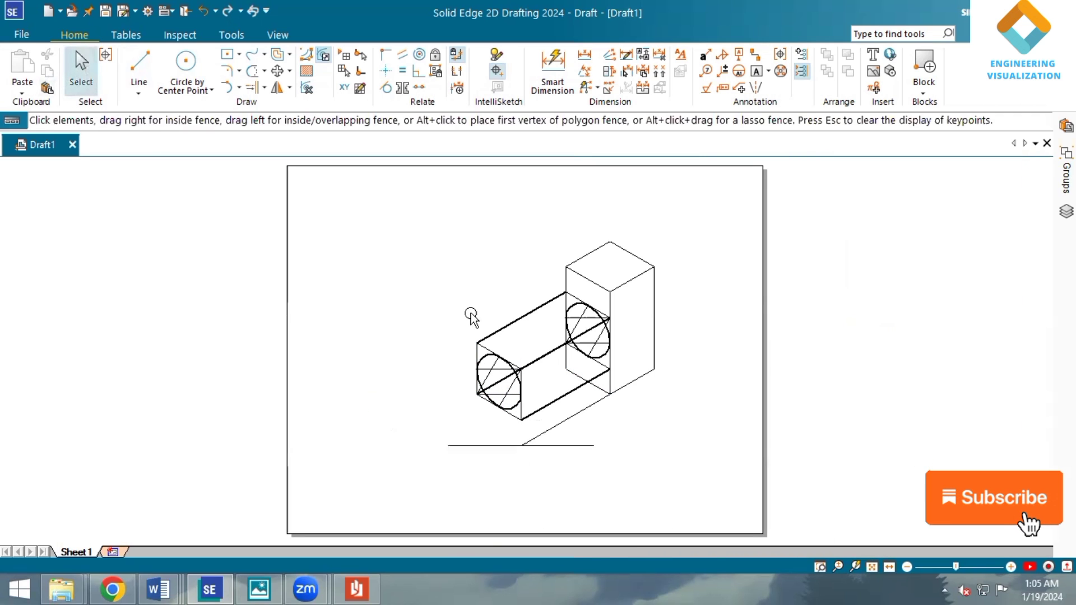
{"action": "left_click", "coordinate": [515, 338]}
{"action": "left_click_drag", "start_coordinate": [514, 338], "coordinate": [565, 400]}
{"action": "left_click", "coordinate": [564, 398]}
{"action": "key", "text": "Delete"}
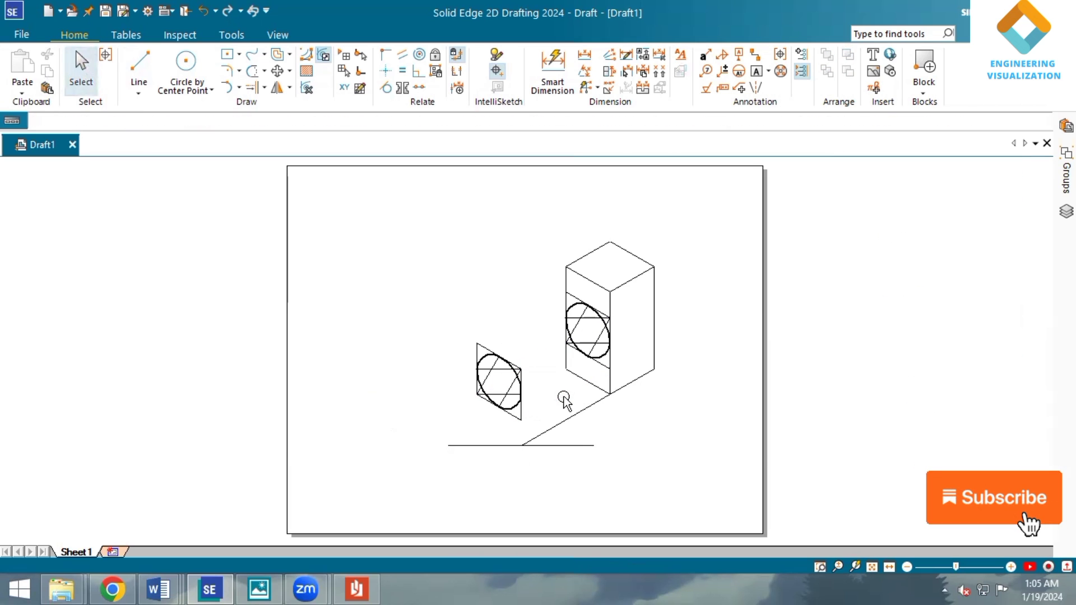
Step: Draw a diagonal across the small parallelogram and a line along the box edge
{"action": "left_click", "coordinate": [138, 64]}
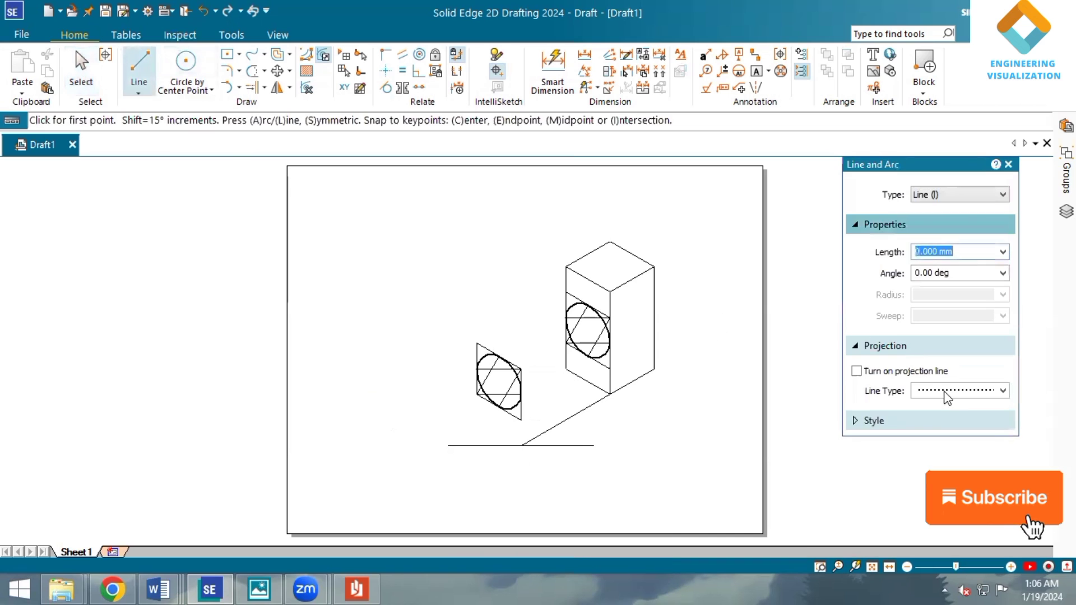
{"action": "left_click", "coordinate": [931, 421]}
{"action": "left_click", "coordinate": [1003, 494]}
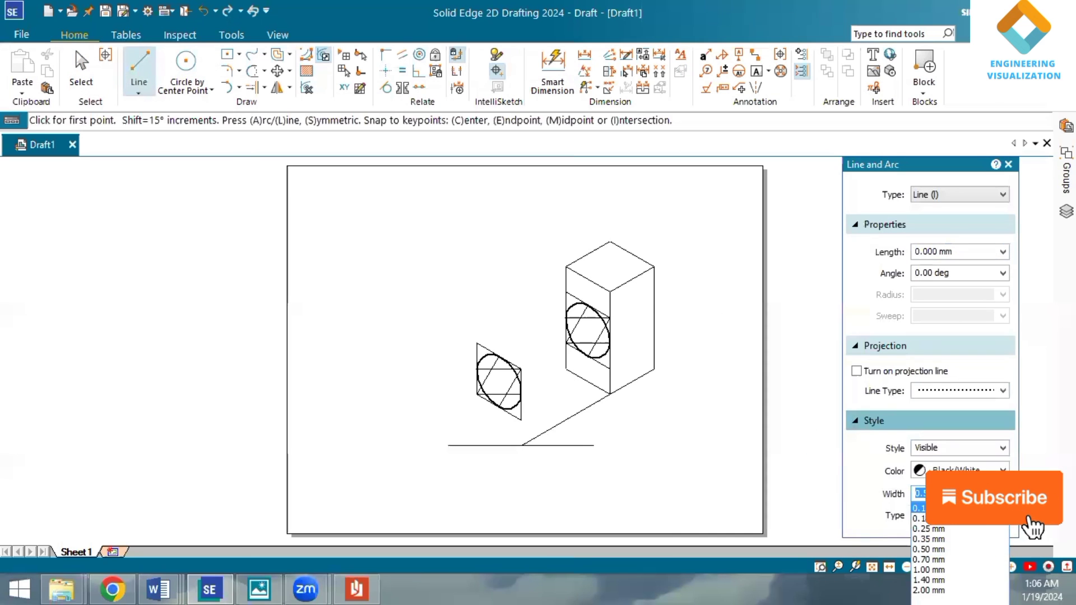
{"action": "left_click", "coordinate": [953, 538]}
{"action": "left_click", "coordinate": [477, 343]}
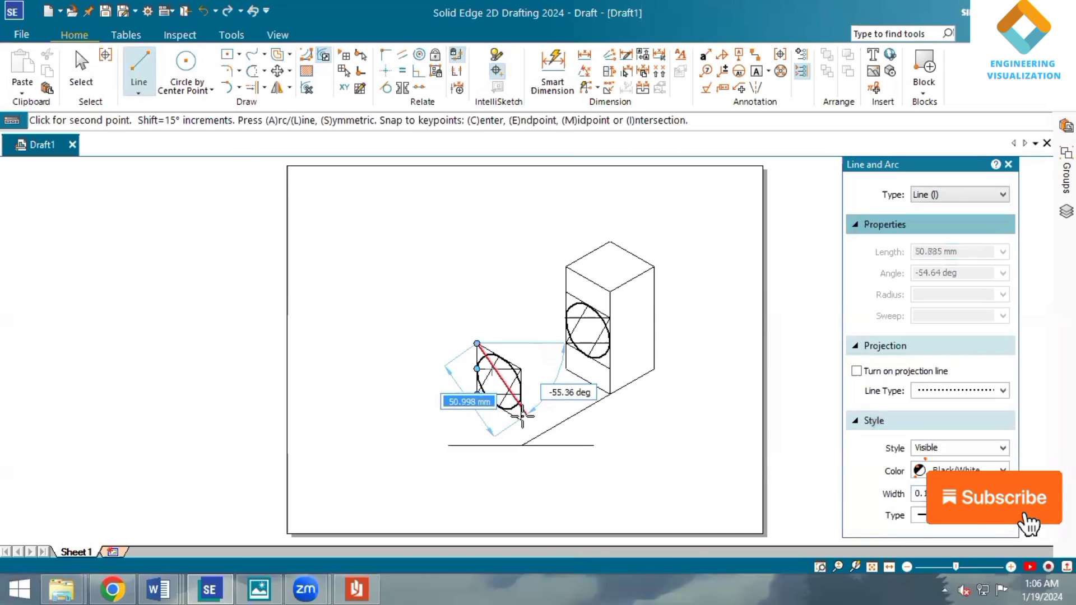
{"action": "left_click", "coordinate": [522, 420]}
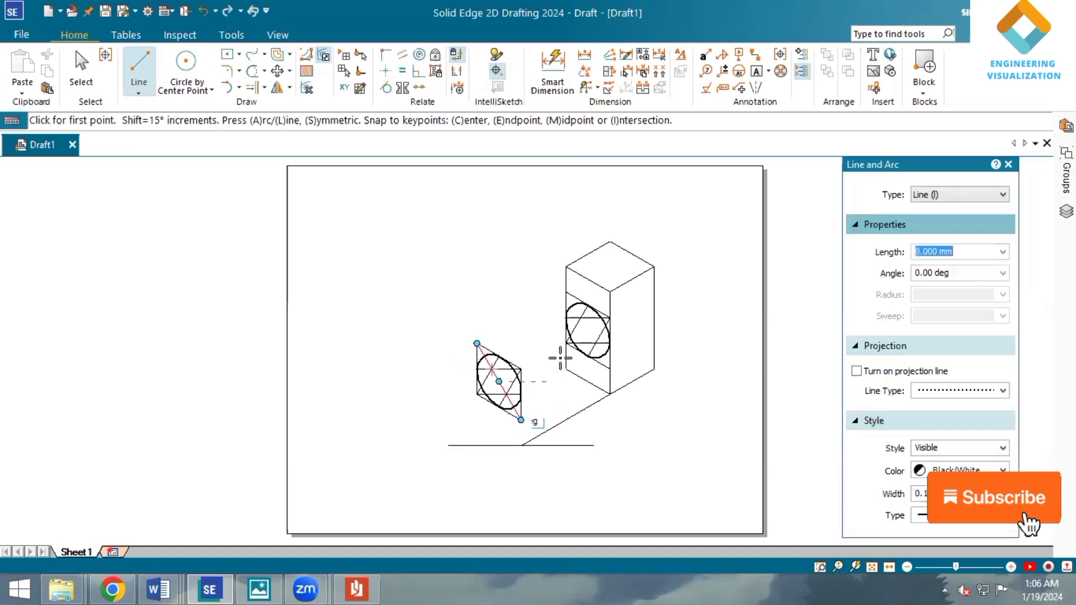
{"action": "left_click", "coordinate": [565, 292]}
{"action": "left_click", "coordinate": [610, 317]}
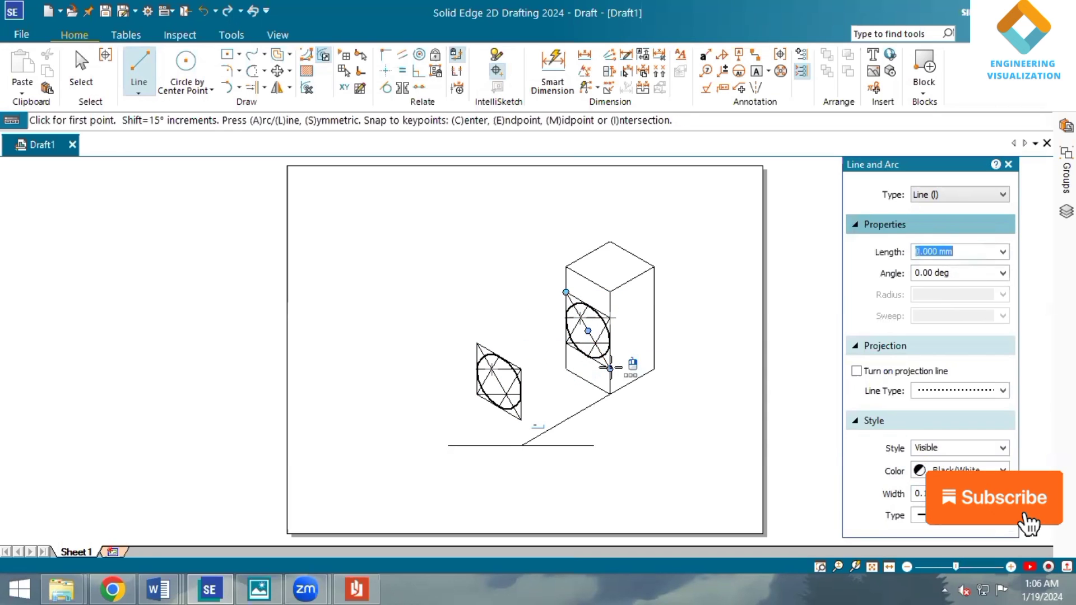
Step: Draw the upper and lower tangent lines joining the small and large ellipses
{"action": "left_click", "coordinate": [491, 353]}
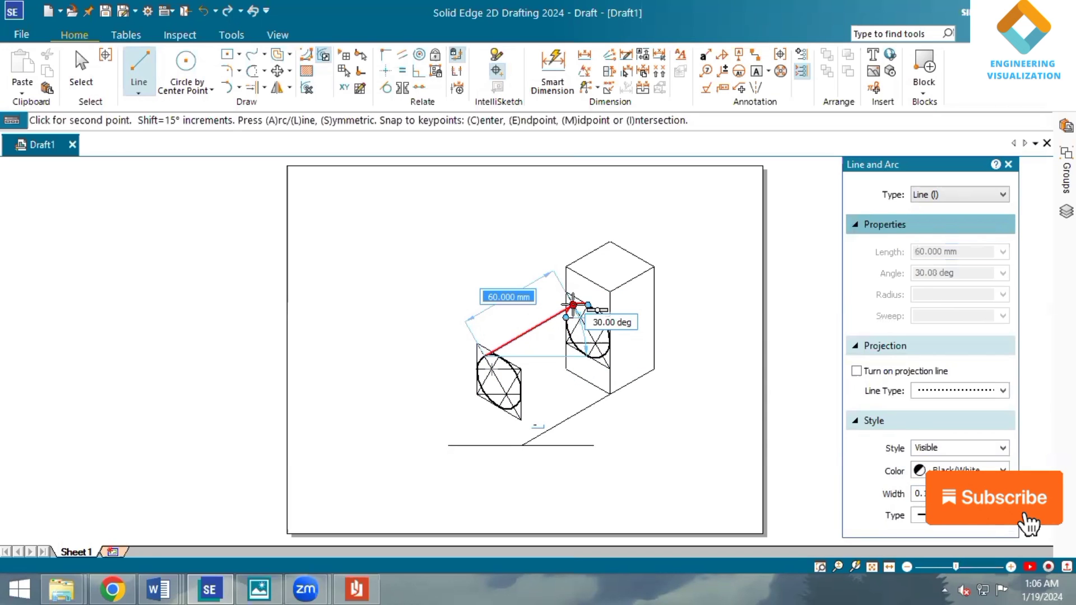
{"action": "left_click", "coordinate": [571, 304]}
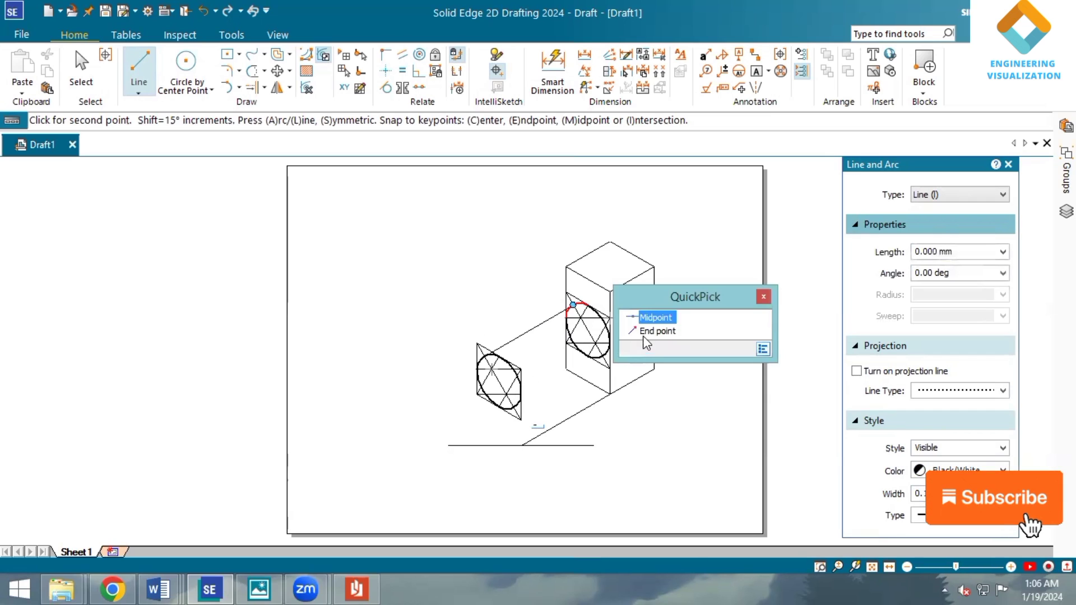
{"action": "left_click", "coordinate": [653, 318]}
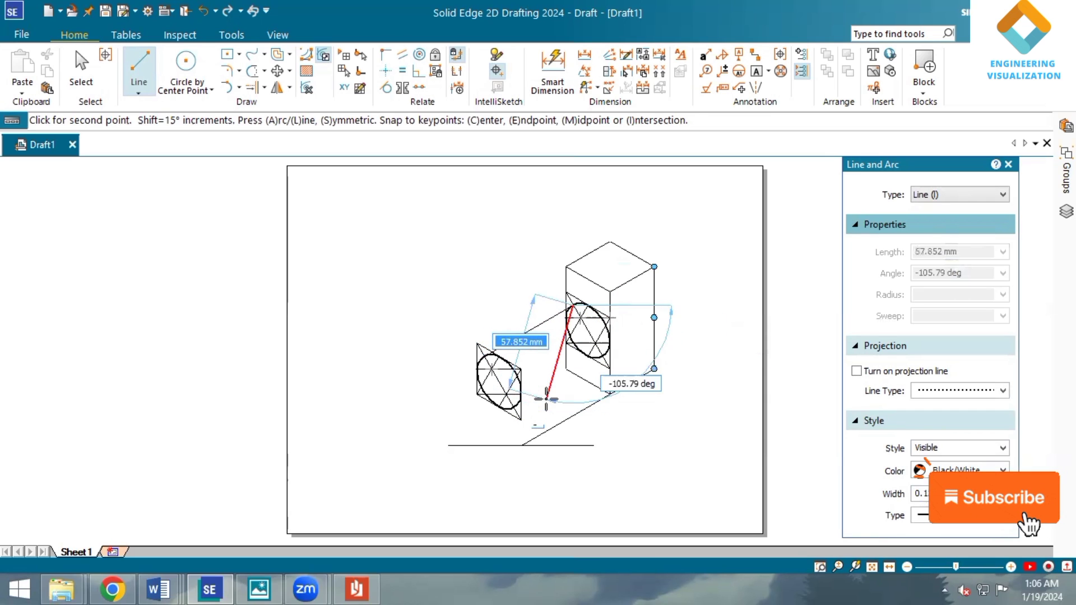
{"action": "right_click", "coordinate": [518, 412]}
{"action": "scroll", "coordinate": [516, 410], "scroll_direction": "up", "scroll_amount": 2}
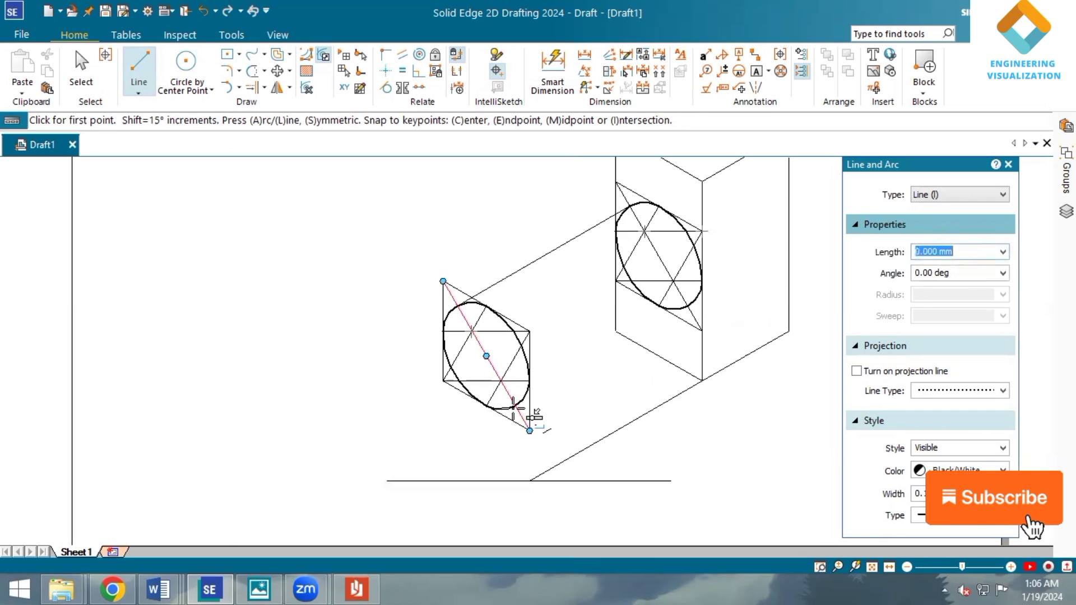
{"action": "left_click", "coordinate": [514, 405]}
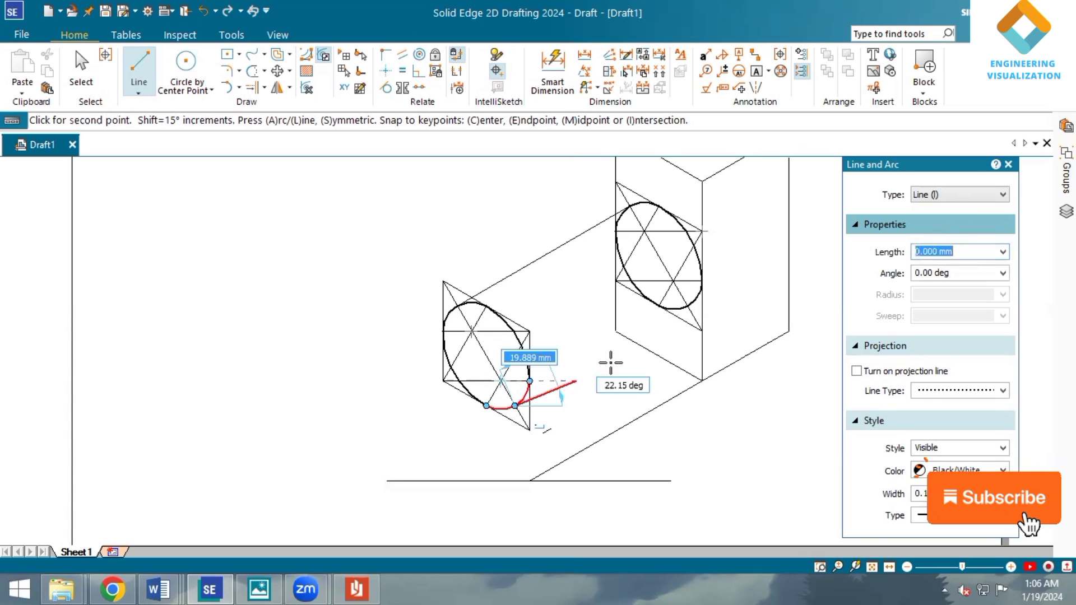
{"action": "left_click", "coordinate": [689, 305]}
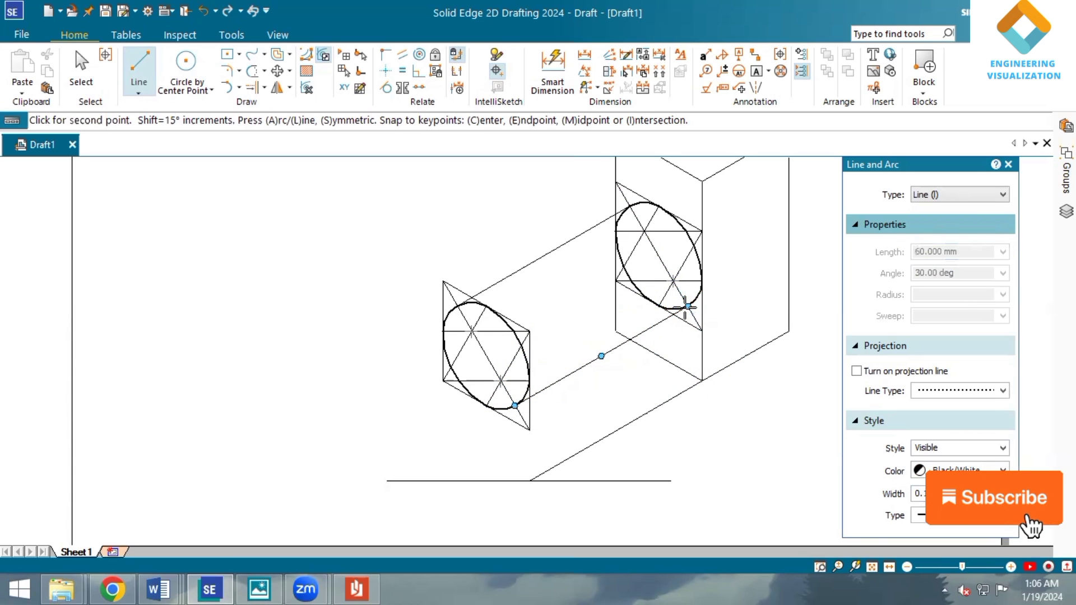
Step: Set the upper and lower tangent lines between the ellipses to 0.50 mm width
{"action": "left_click", "coordinate": [81, 67]}
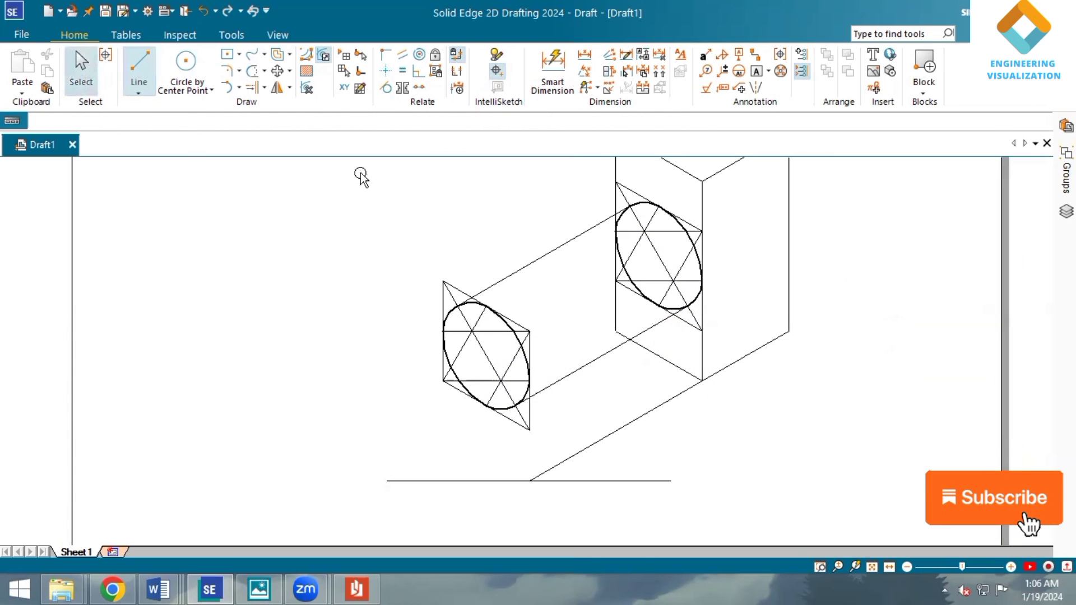
{"action": "left_click", "coordinate": [548, 254]}
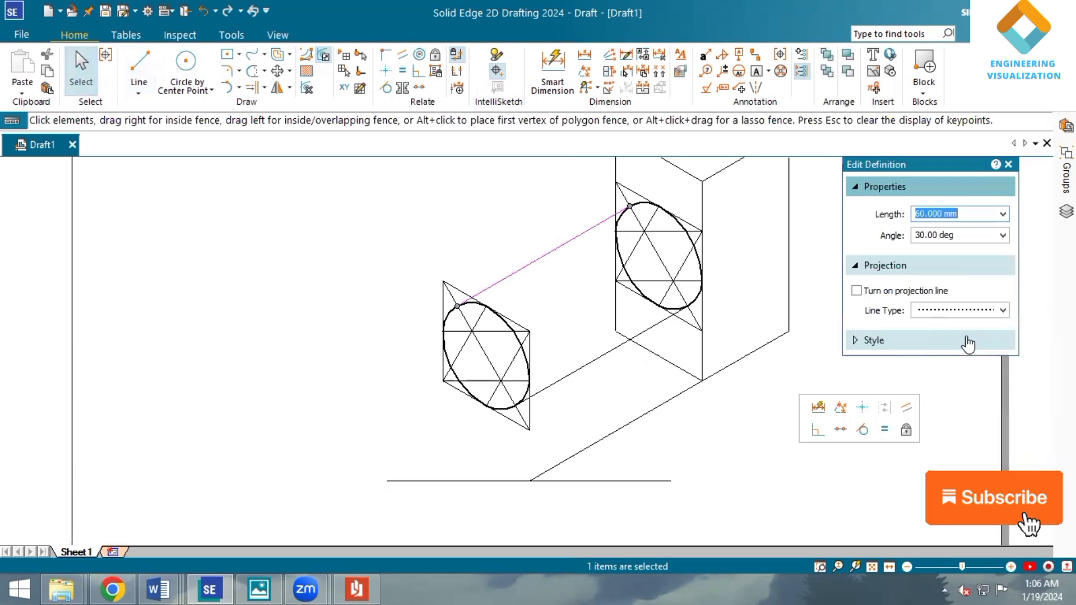
{"action": "left_click", "coordinate": [965, 341]}
{"action": "left_click", "coordinate": [1004, 414]}
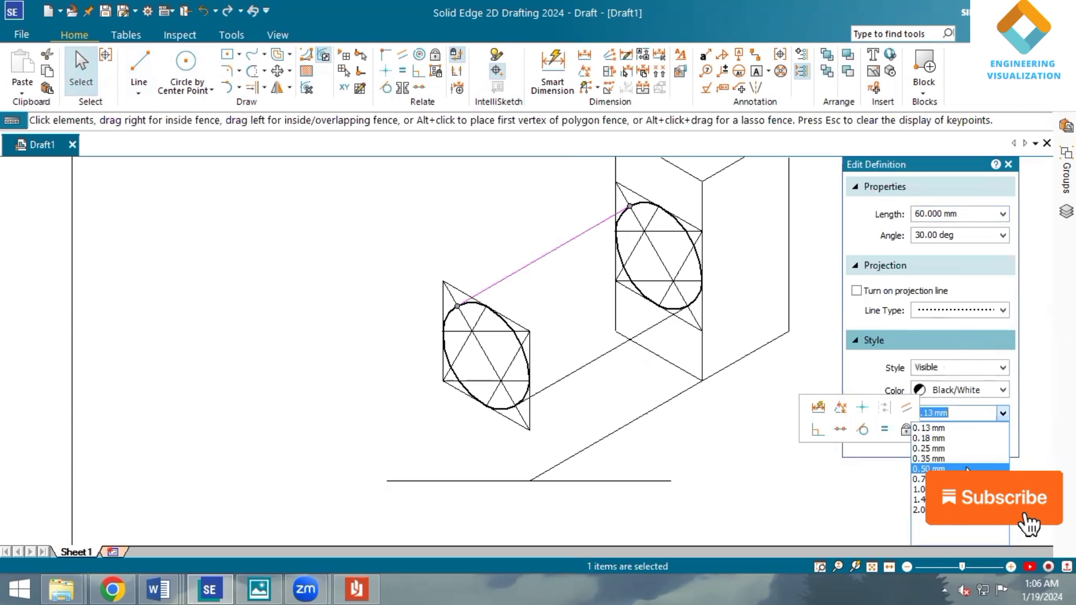
{"action": "left_click", "coordinate": [942, 470]}
{"action": "left_click", "coordinate": [603, 357]}
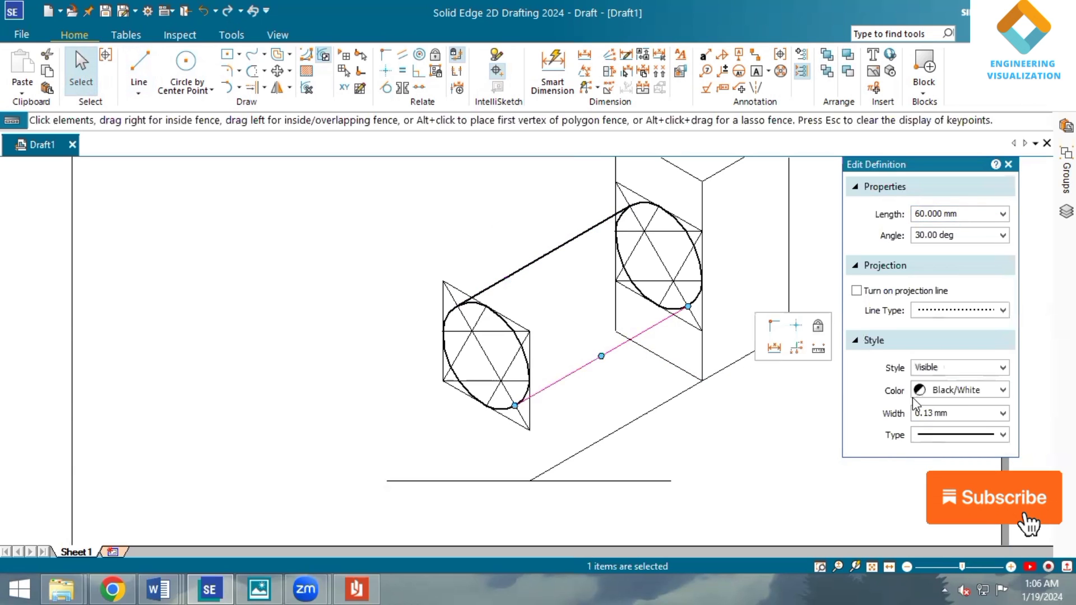
{"action": "left_click", "coordinate": [1003, 413]}
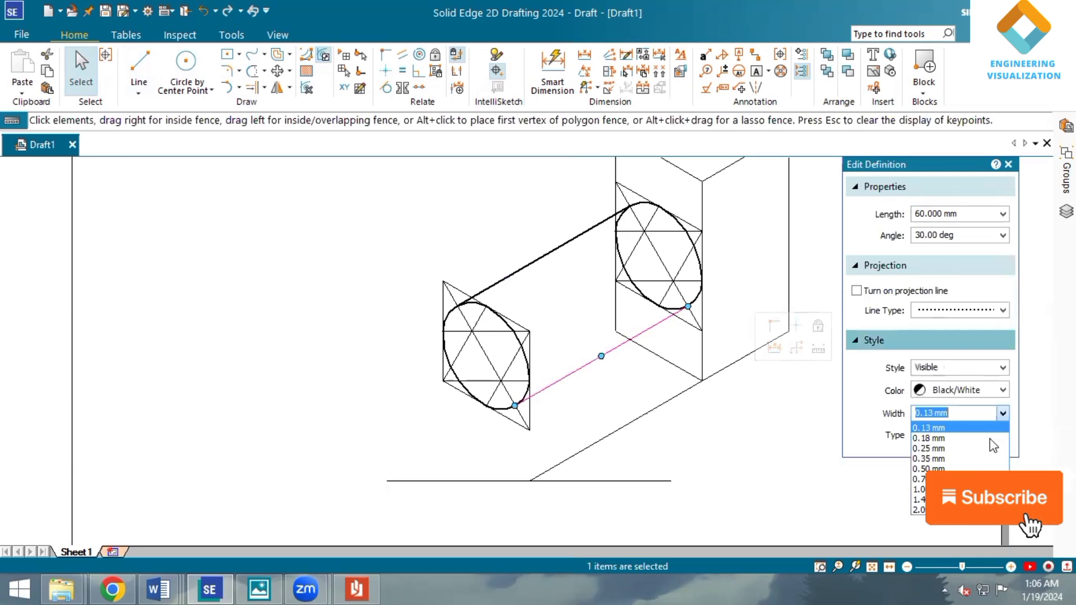
{"action": "left_click", "coordinate": [972, 470]}
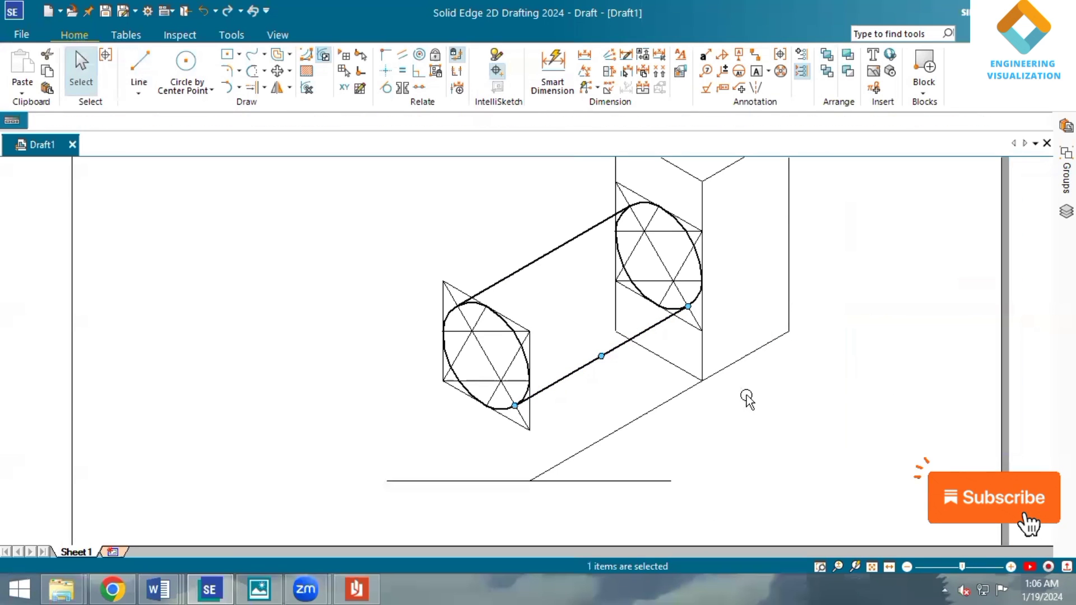
{"action": "left_click", "coordinate": [584, 71]}
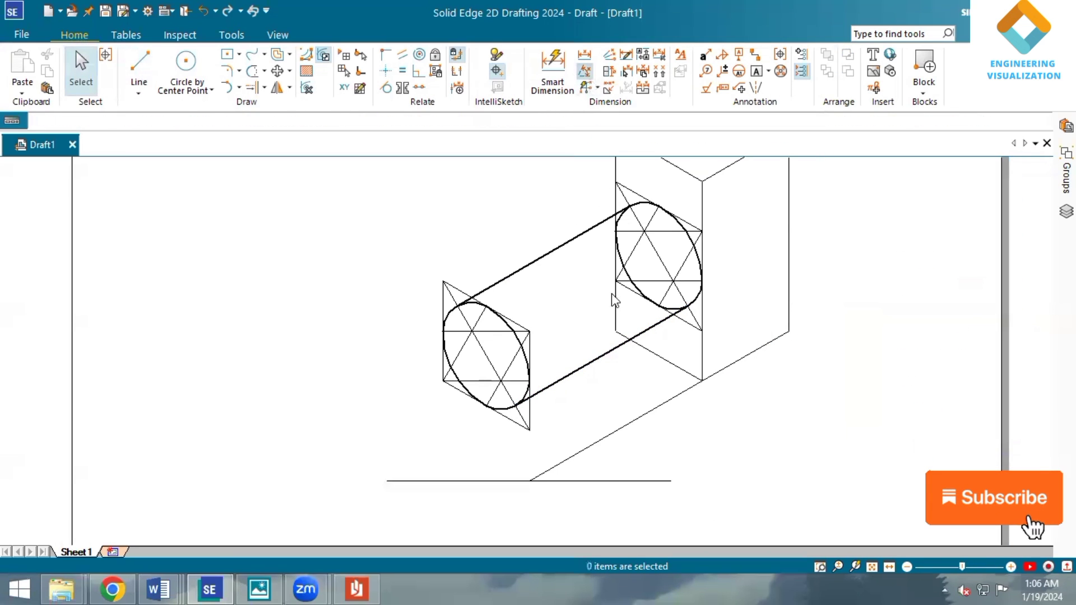
Step: Measure the inclined line's 30° angle, then delete that line and its dimension
{"action": "left_click", "coordinate": [584, 450]}
{"action": "left_click", "coordinate": [596, 480]}
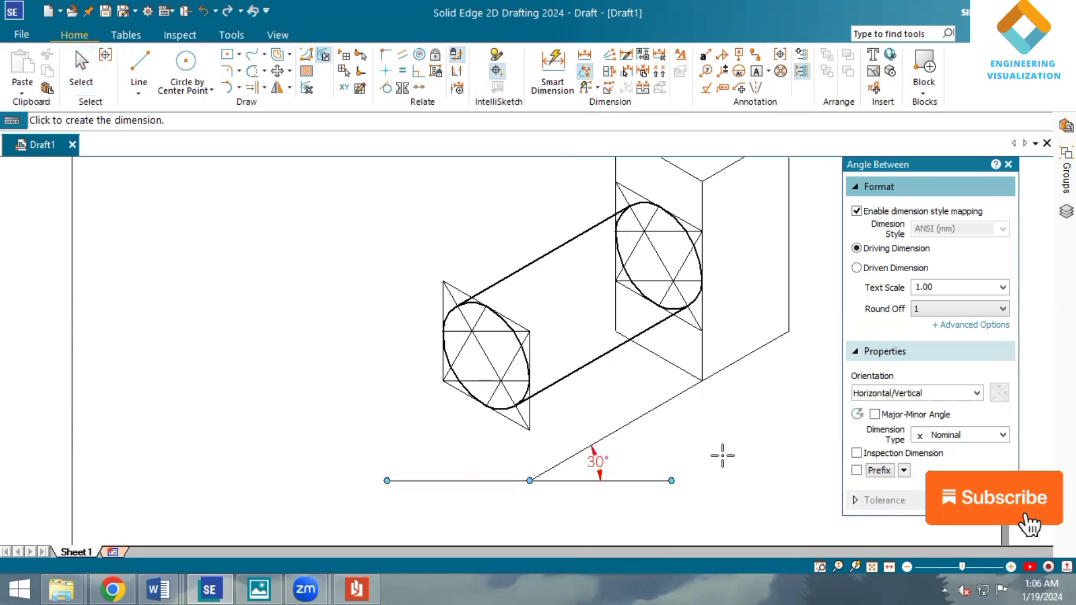
{"action": "left_click", "coordinate": [81, 67]}
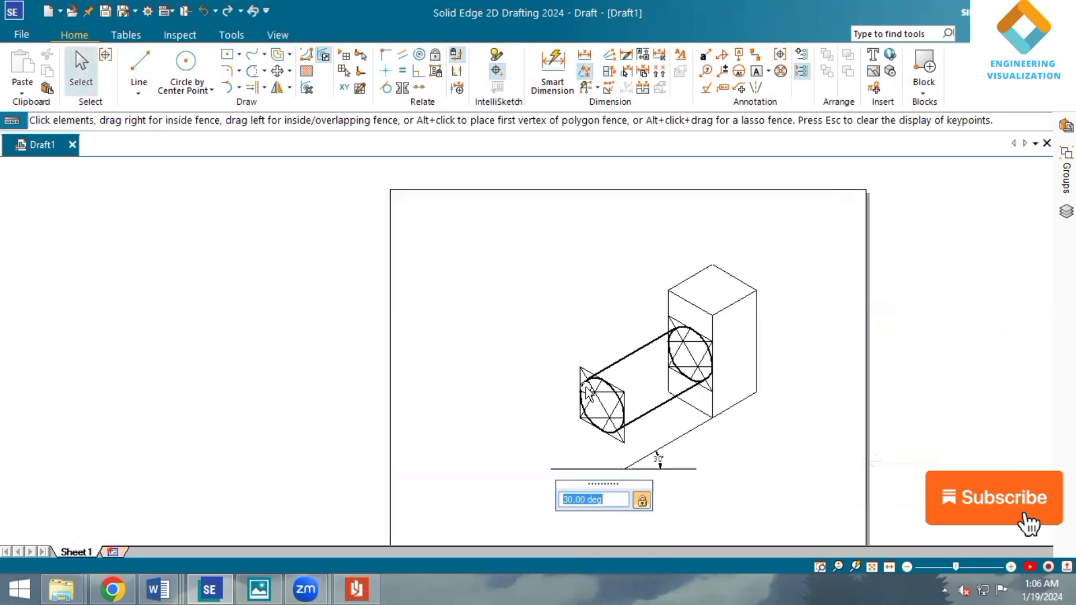
{"action": "left_click", "coordinate": [673, 441]}
{"action": "key", "text": "Delete"}
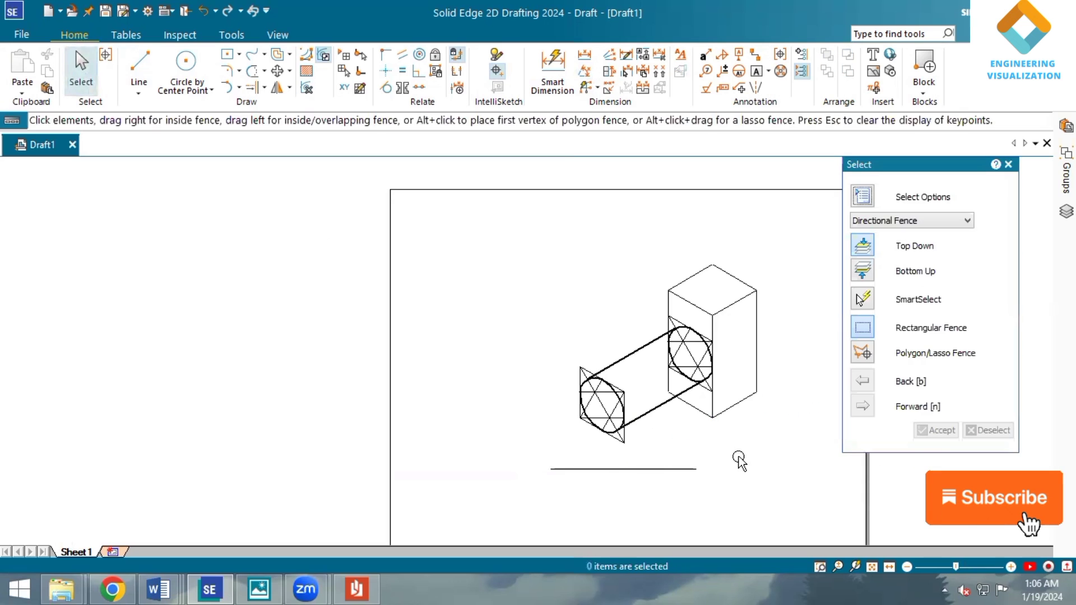
Step: Set the box's right, top and bottom outline edges to 0.50 mm width
{"action": "left_click", "coordinate": [756, 343]}
{"action": "left_click", "coordinate": [731, 276], "text": "ctrl"}
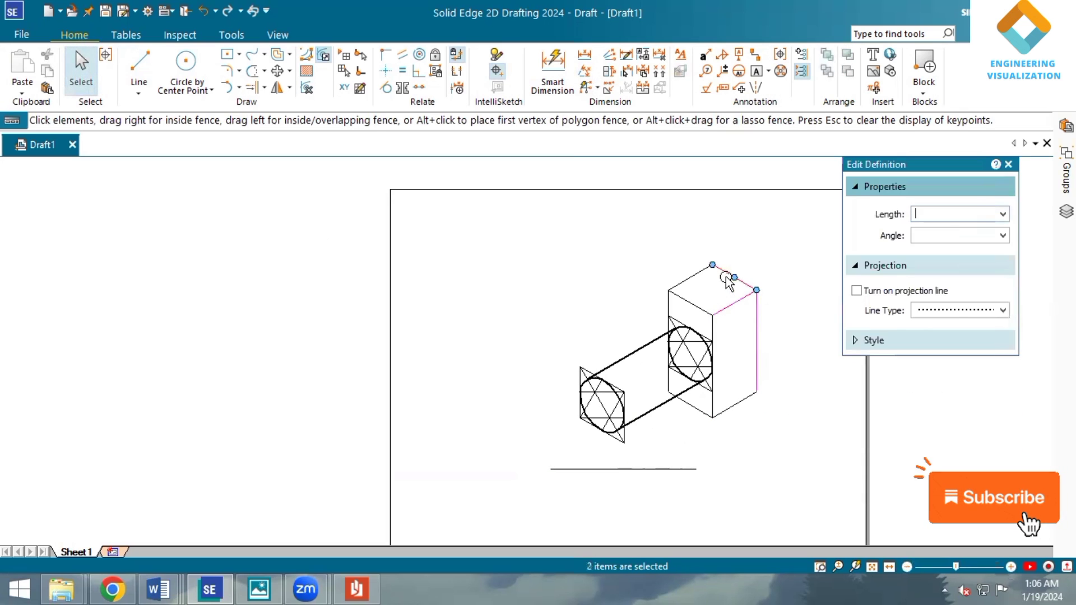
{"action": "left_click", "coordinate": [690, 302], "text": "ctrl"}
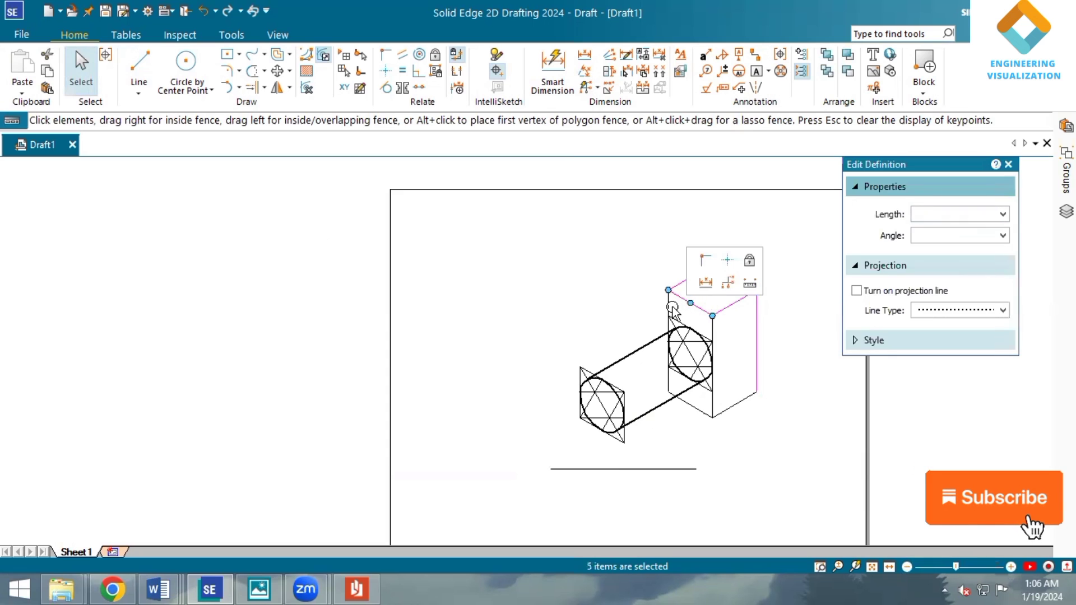
{"action": "left_click", "coordinate": [691, 328], "text": "ctrl"}
{"action": "left_click", "coordinate": [700, 414], "text": "ctrl"}
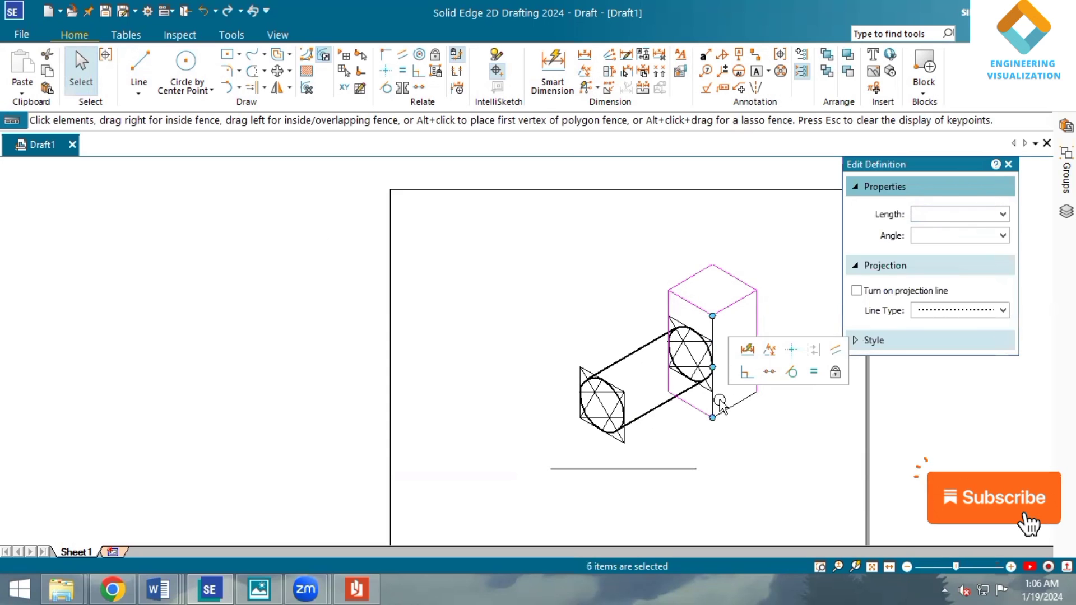
{"action": "left_click", "coordinate": [713, 403], "text": "ctrl"}
{"action": "left_click", "coordinate": [965, 342]}
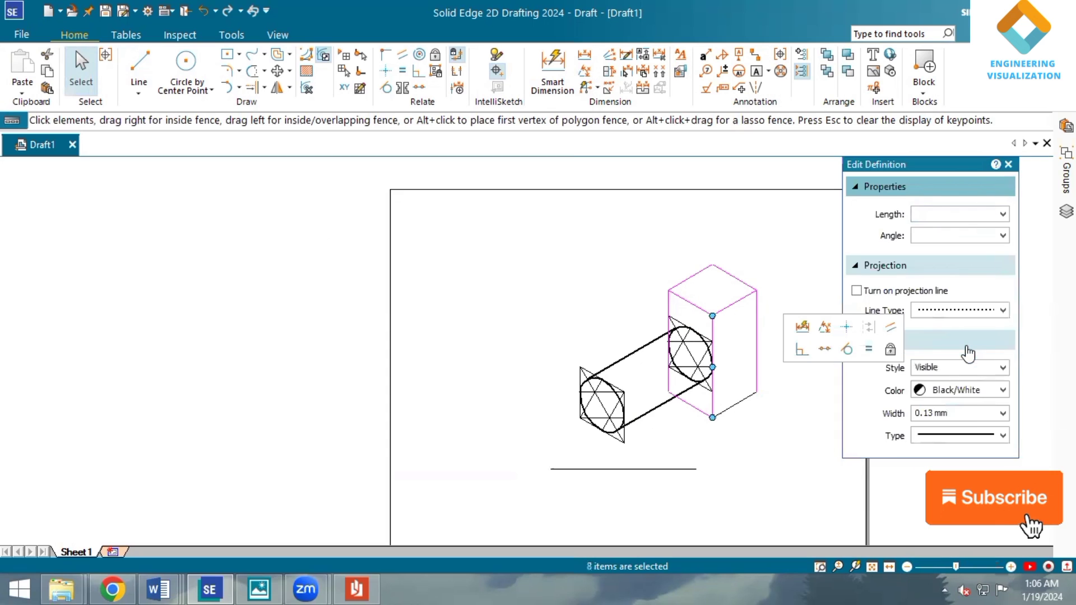
{"action": "left_click", "coordinate": [1003, 413]}
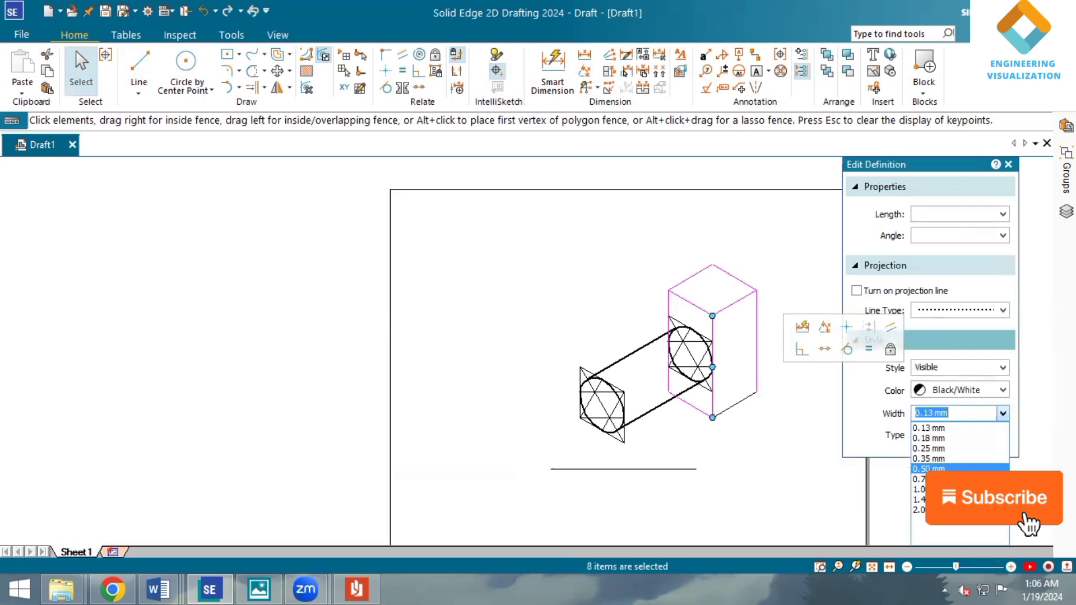
{"action": "left_click", "coordinate": [941, 469]}
Step: Set the short edge at the box's lower right to 0.50 mm width
{"action": "left_click", "coordinate": [757, 430]}
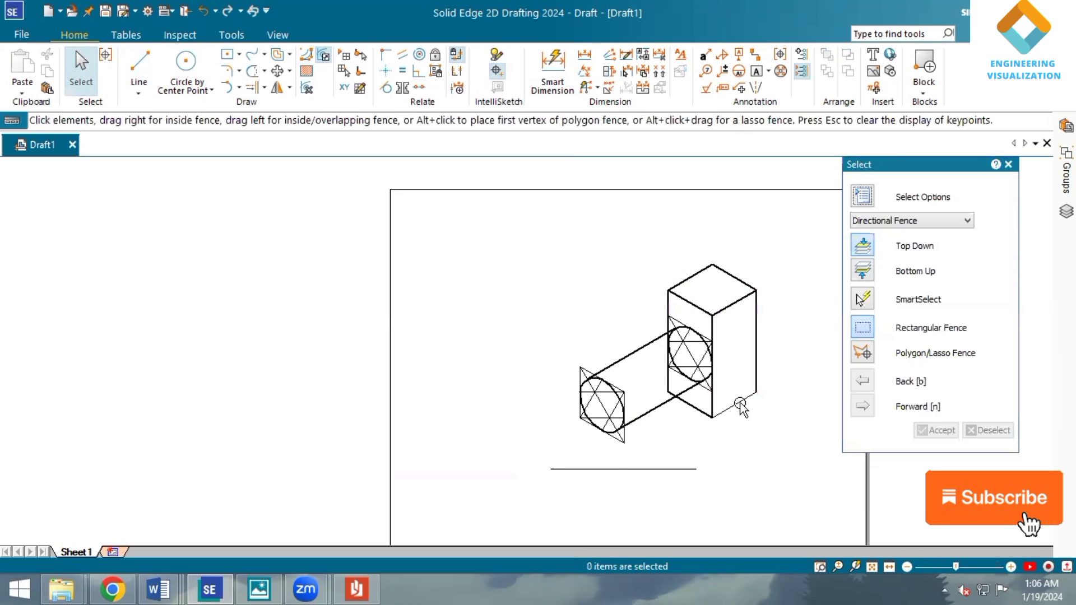
{"action": "left_click", "coordinate": [740, 404]}
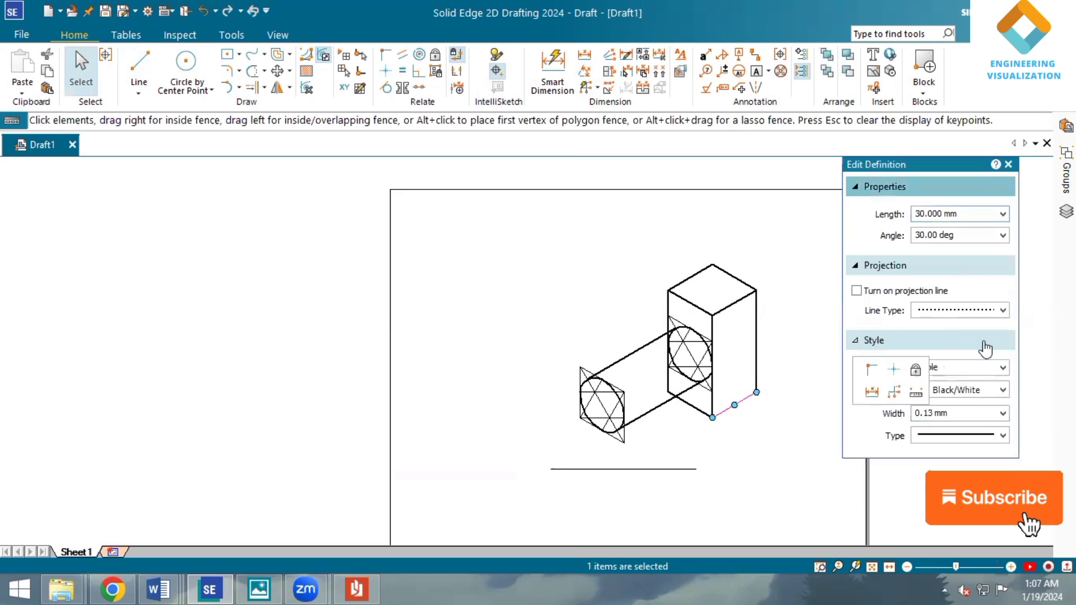
{"action": "left_click", "coordinate": [1003, 414]}
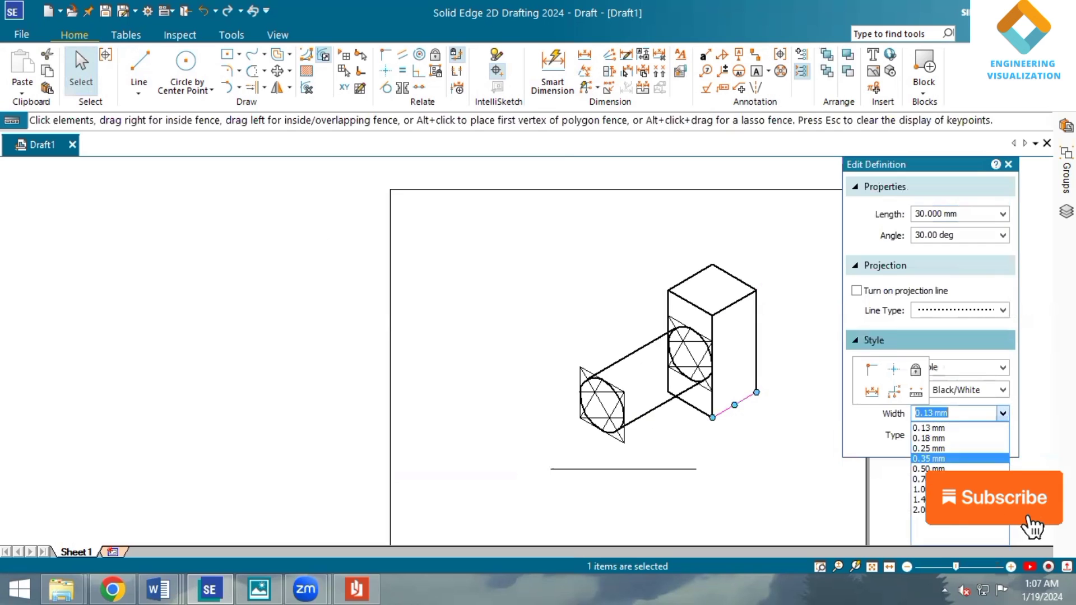
{"action": "left_click", "coordinate": [949, 469]}
{"action": "left_click", "coordinate": [807, 470]}
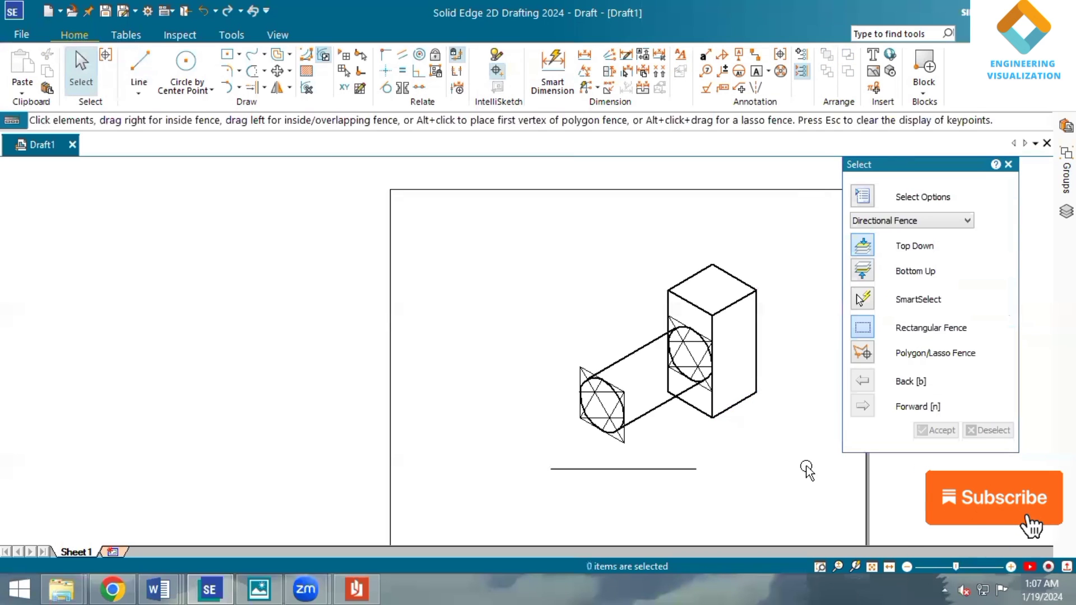